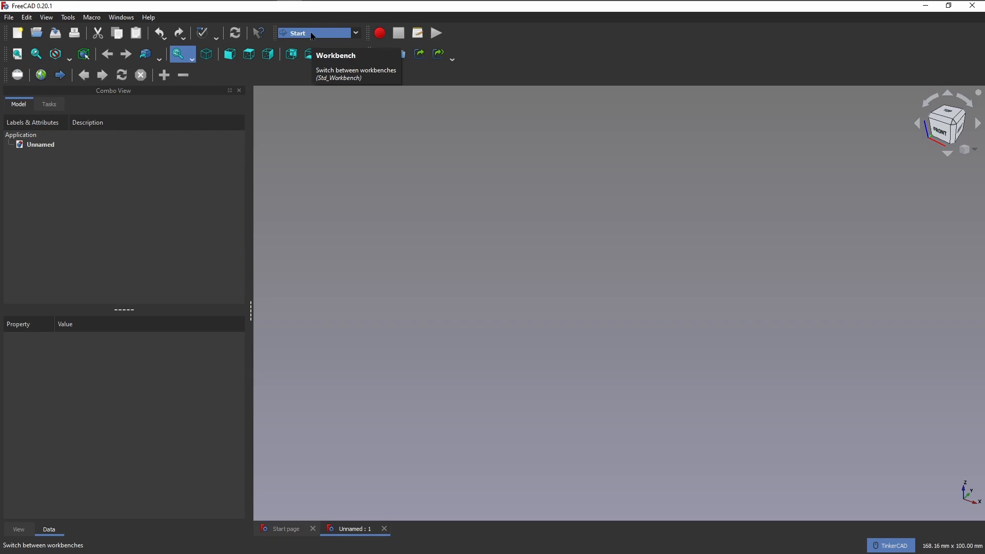
Switch to the Part Design workbench and create a new body in the empty document.
{"action": "left_click", "coordinate": [313, 32]}
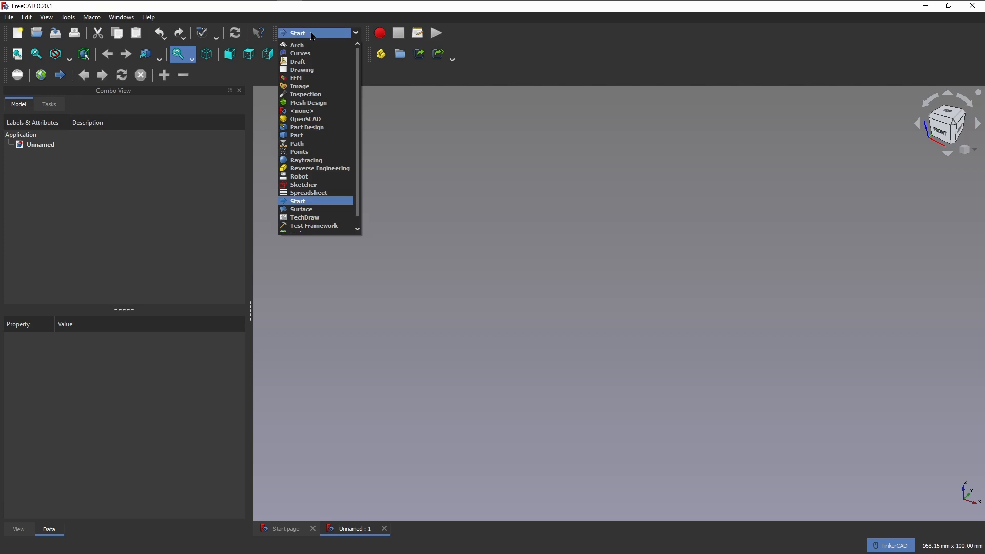
{"action": "left_click", "coordinate": [333, 33]}
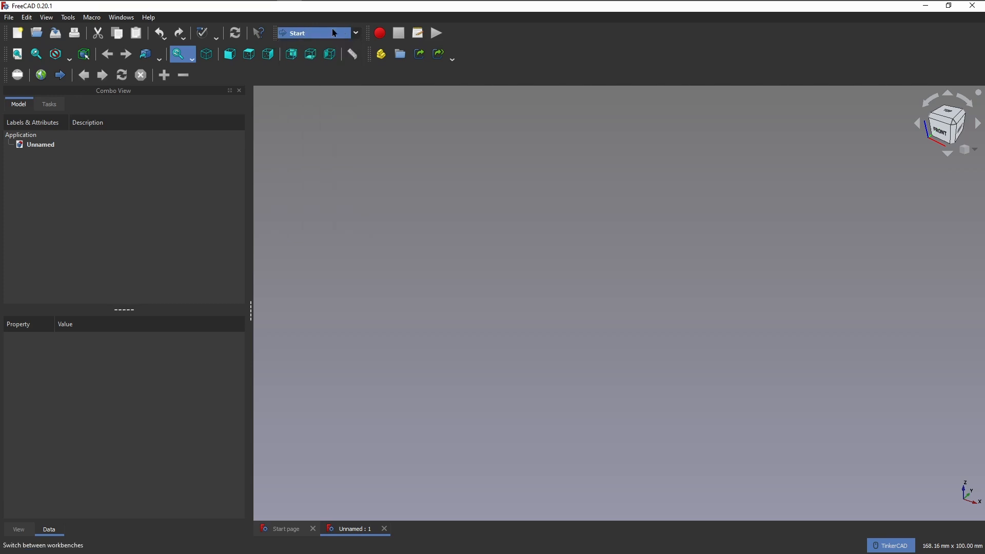
{"action": "left_click", "coordinate": [357, 38]}
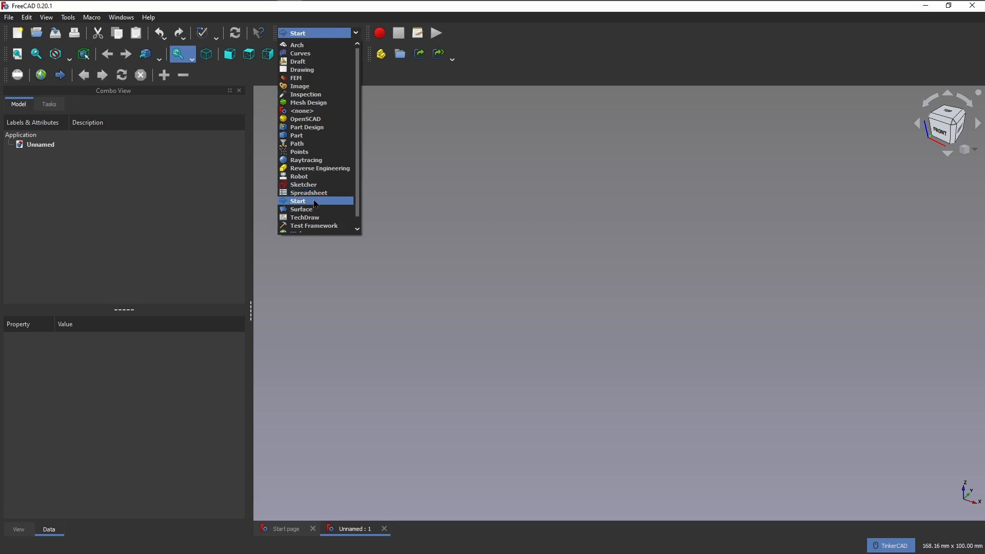
{"action": "left_click", "coordinate": [323, 128]}
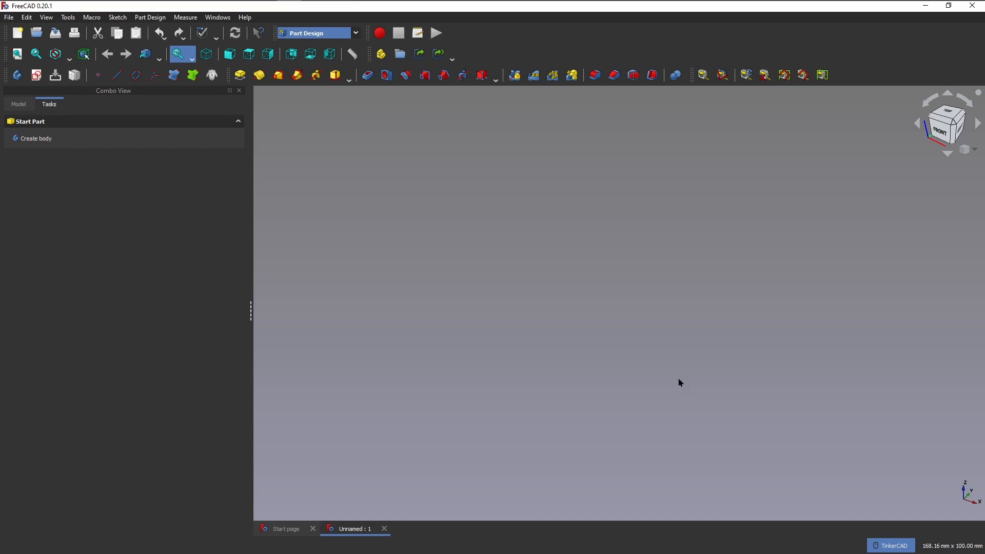
{"action": "left_click", "coordinate": [25, 141]}
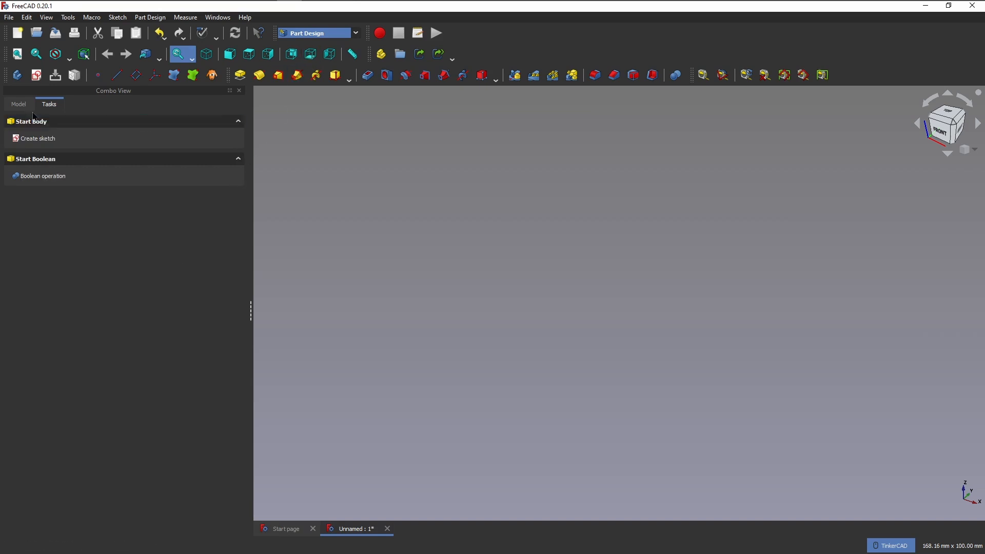
{"action": "left_click", "coordinate": [19, 104]}
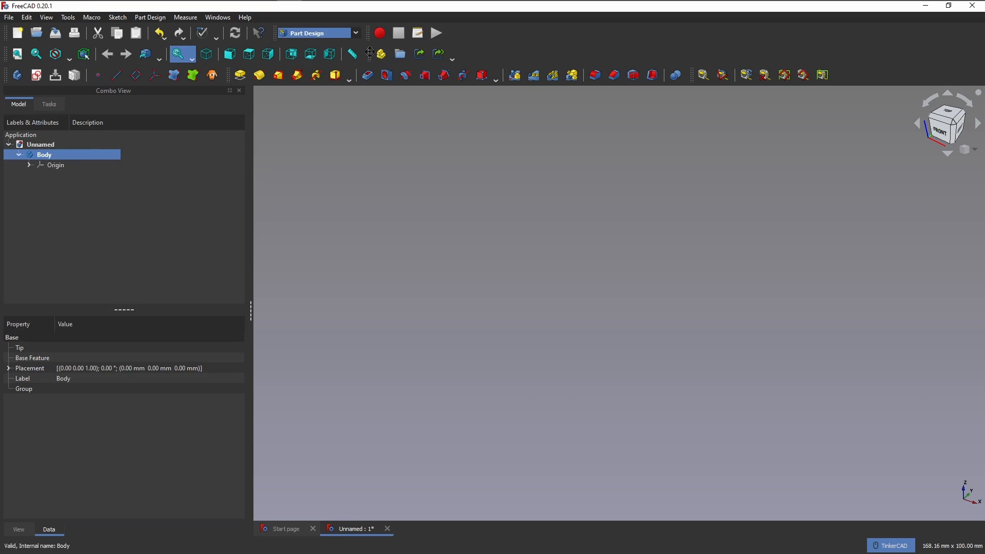
Create a spreadsheet in the Spreadsheet workbench and rename it var.
{"action": "left_click", "coordinate": [354, 33]}
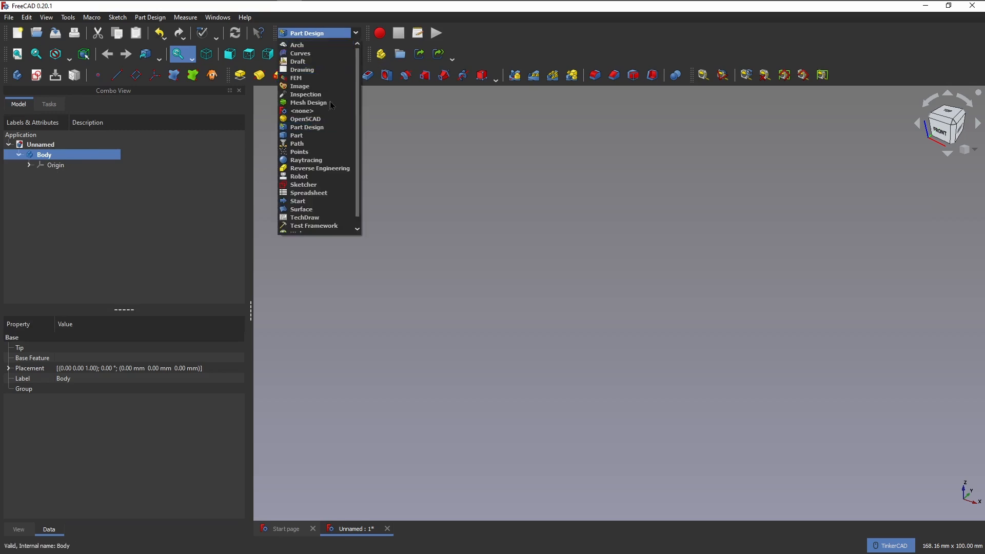
{"action": "left_click", "coordinate": [318, 193]}
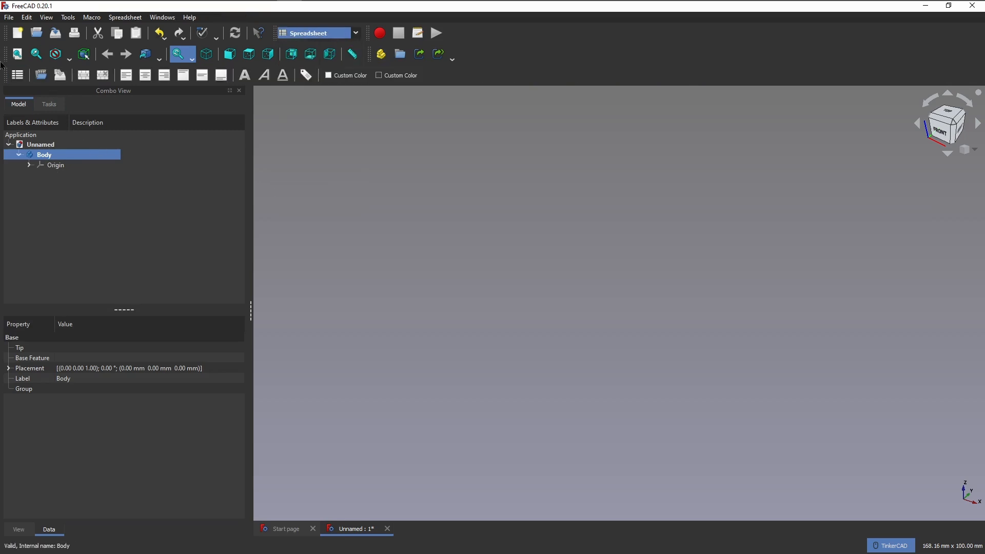
{"action": "left_click", "coordinate": [17, 75]}
{"action": "right_click", "coordinate": [68, 178]}
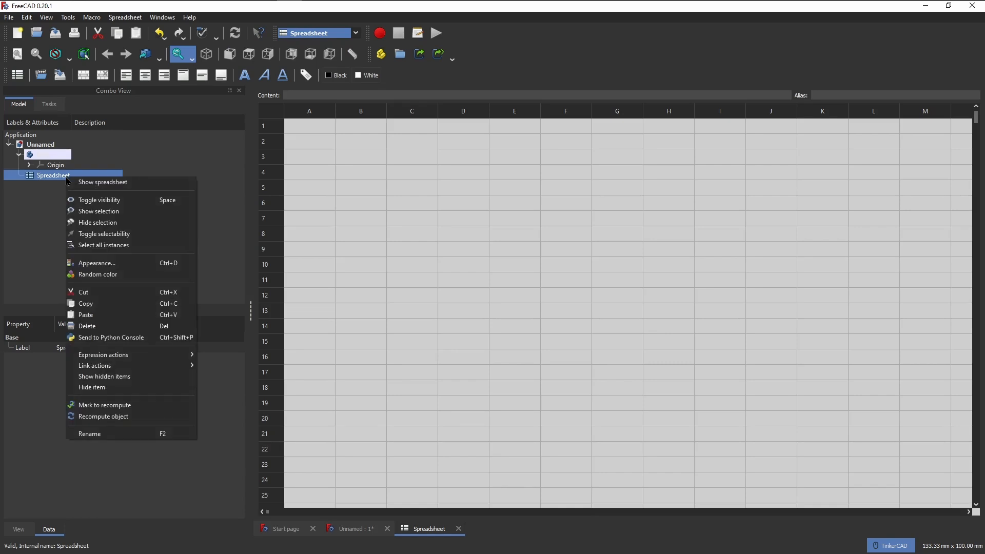
{"action": "left_click", "coordinate": [132, 435]}
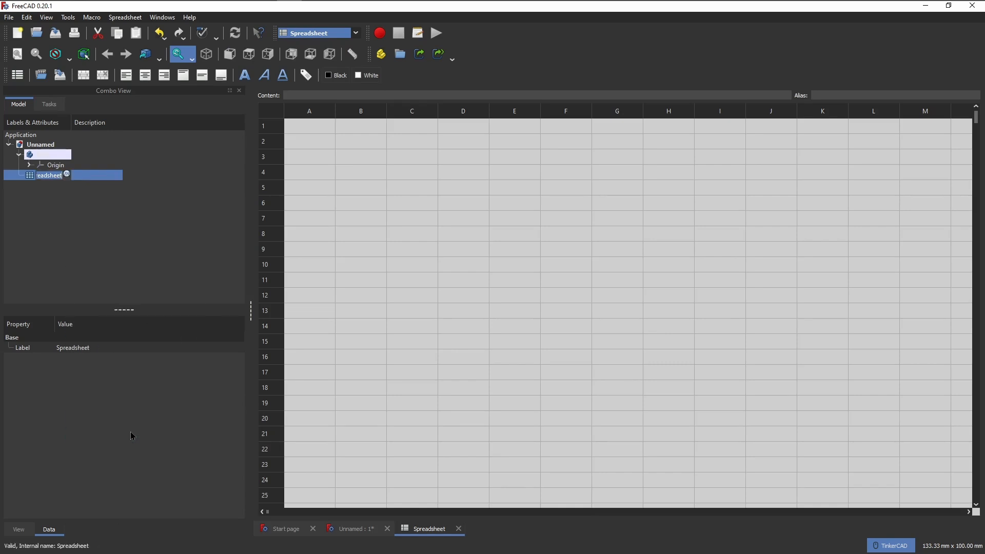
{"action": "type", "text": "vare"}
{"action": "key", "text": "BackSpace"}
{"action": "left_click", "coordinate": [165, 265]}
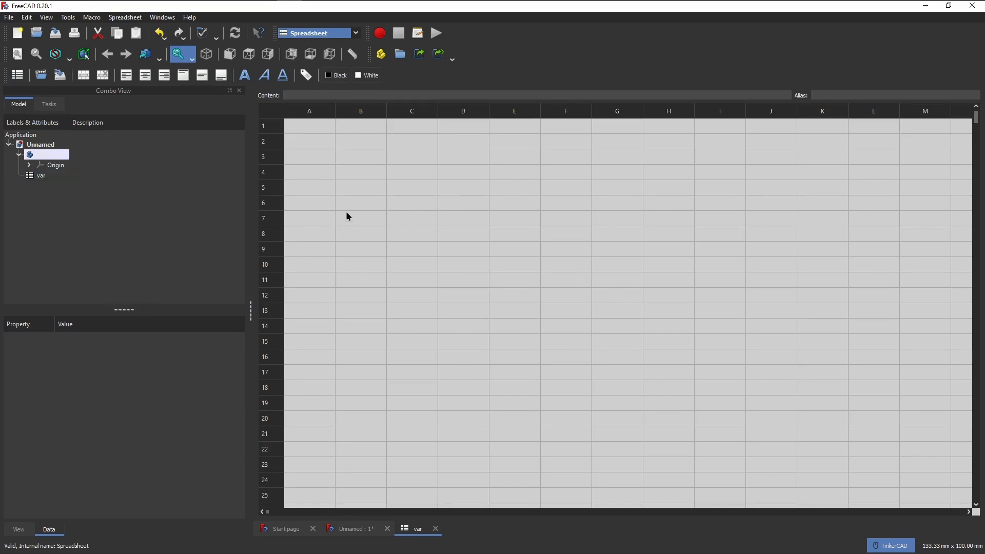
Enter the unit heading [mm] in cell B1 of the var spreadsheet.
{"action": "left_click", "coordinate": [358, 135]}
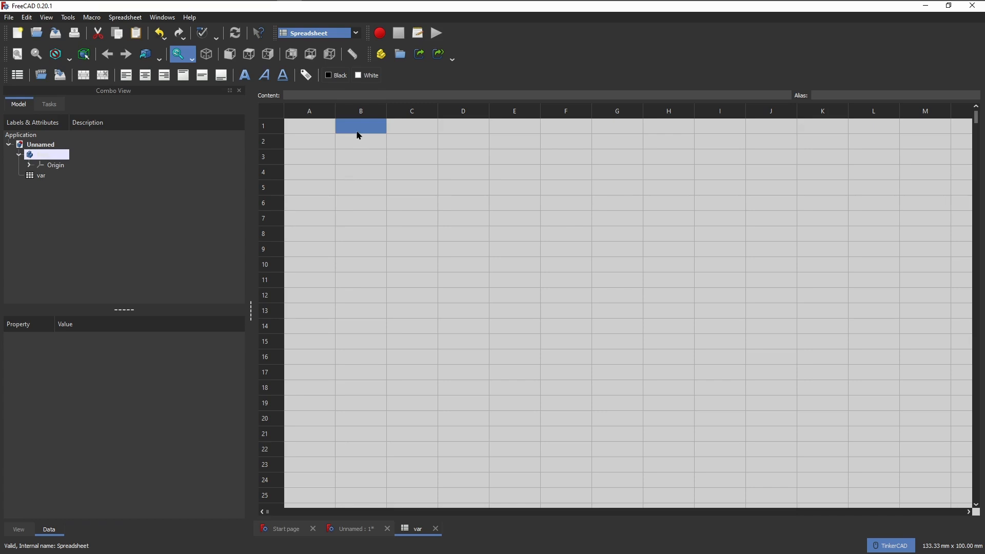
{"action": "type", "text": "[mm]"}
{"action": "key", "text": "Return"}
Enter the parameter labels depth, width, height, radius and chamfer in cells A2 to A6.
{"action": "key", "text": "Left"}
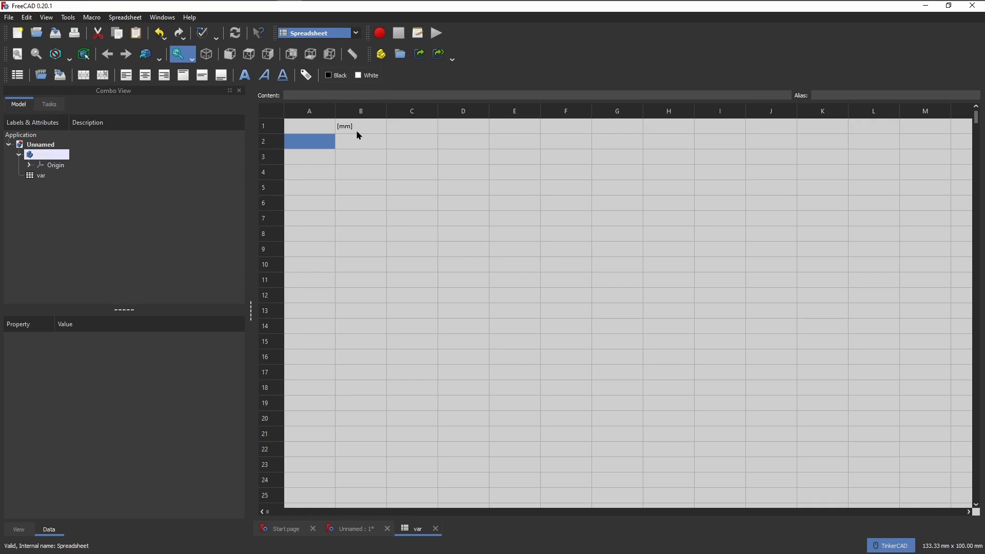
{"action": "type", "text": "depth"}
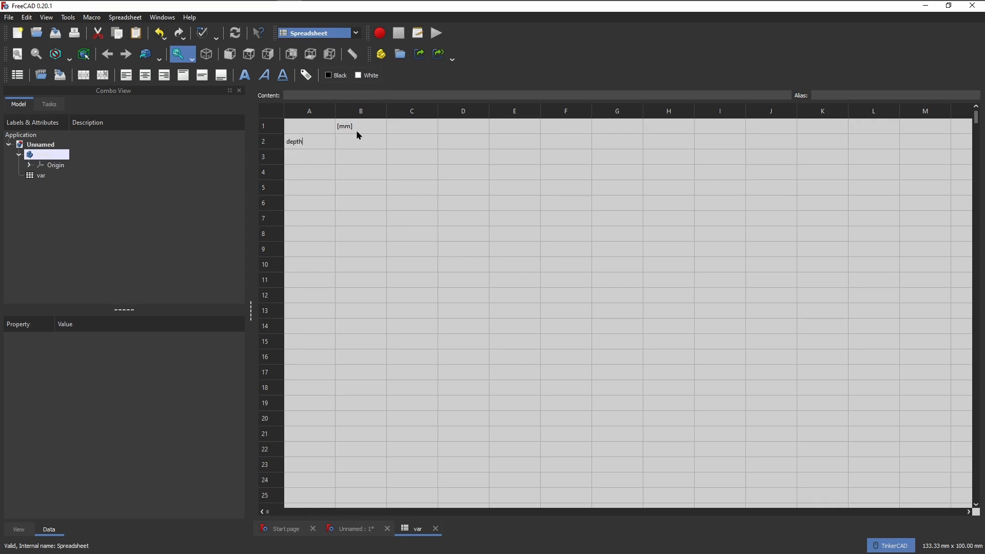
{"action": "key", "text": "Return"}
{"action": "type", "text": "width"}
{"action": "key", "text": "Return"}
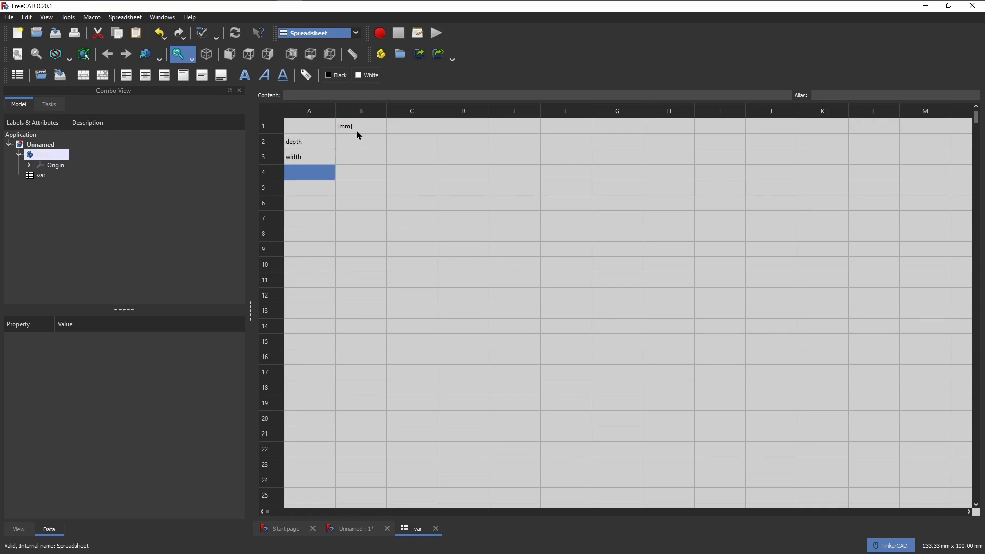
{"action": "type", "text": "height"}
{"action": "key", "text": "Return"}
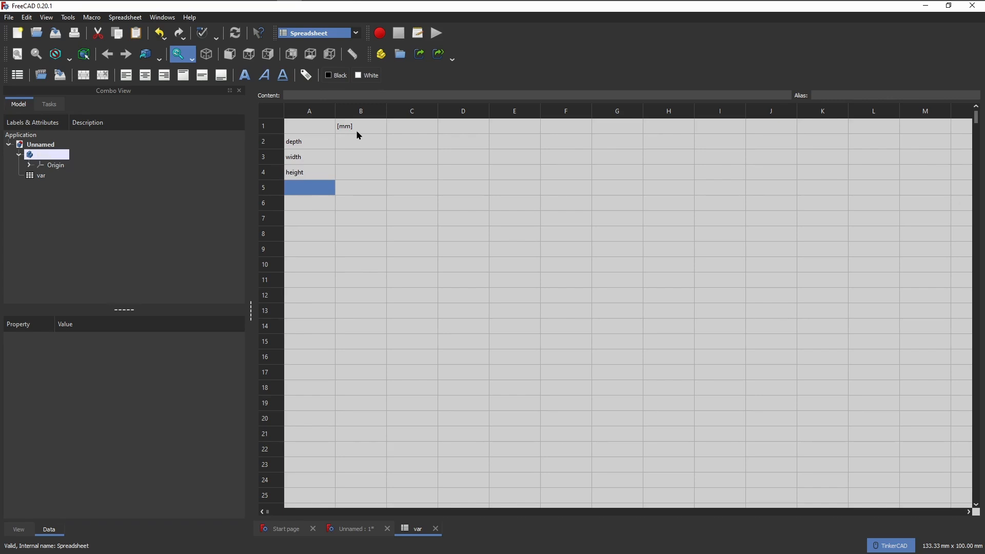
{"action": "type", "text": "radius"}
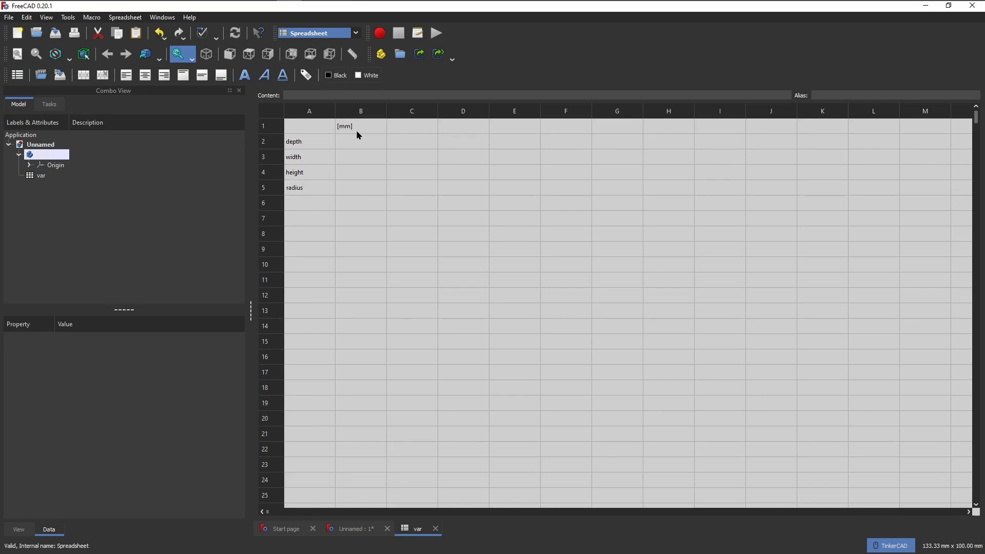
{"action": "key", "text": "Return"}
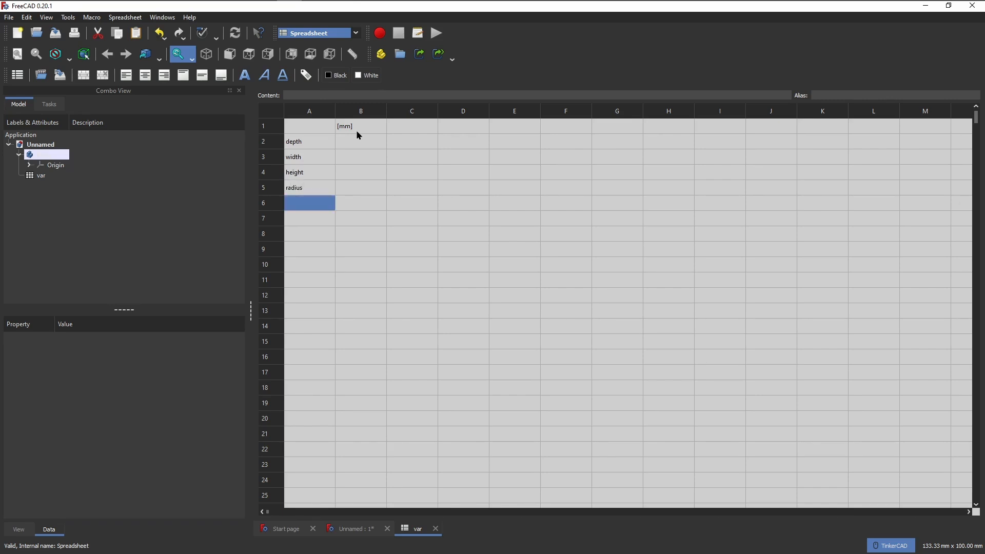
{"action": "type", "text": "chamfre"}
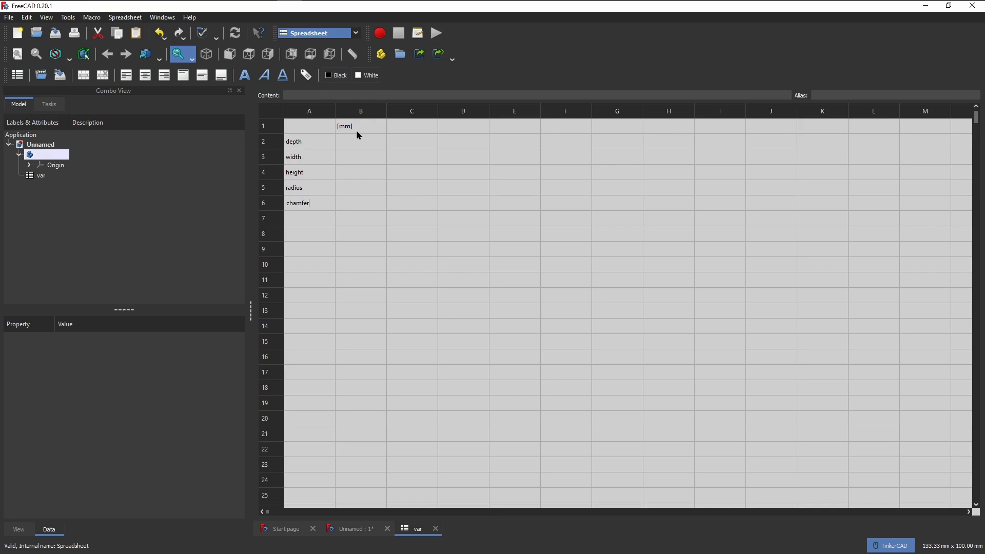
{"action": "key", "text": "BackSpace"}
{"action": "key", "text": "BackSpace"}
{"action": "type", "text": "er"}
{"action": "key", "text": "Return"}
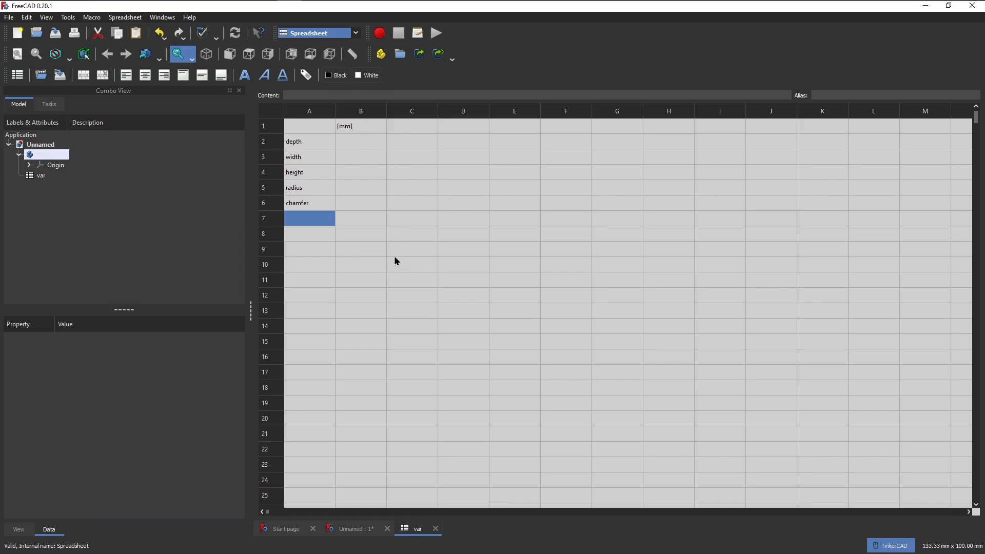
Save the document under the file name varboxdemo.
{"action": "left_click", "coordinate": [9, 16]}
{"action": "left_click", "coordinate": [19, 99]}
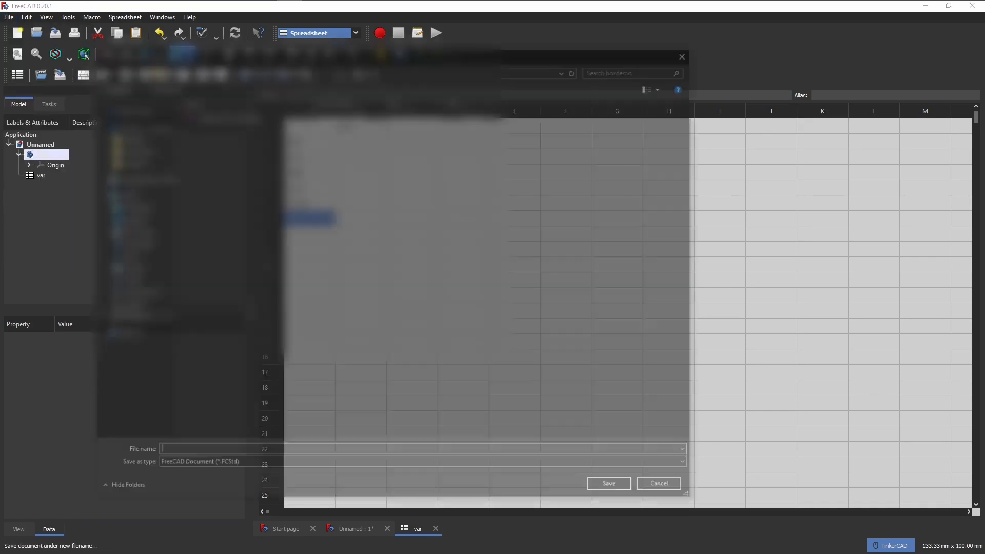
{"action": "type", "text": "aarboxde"}
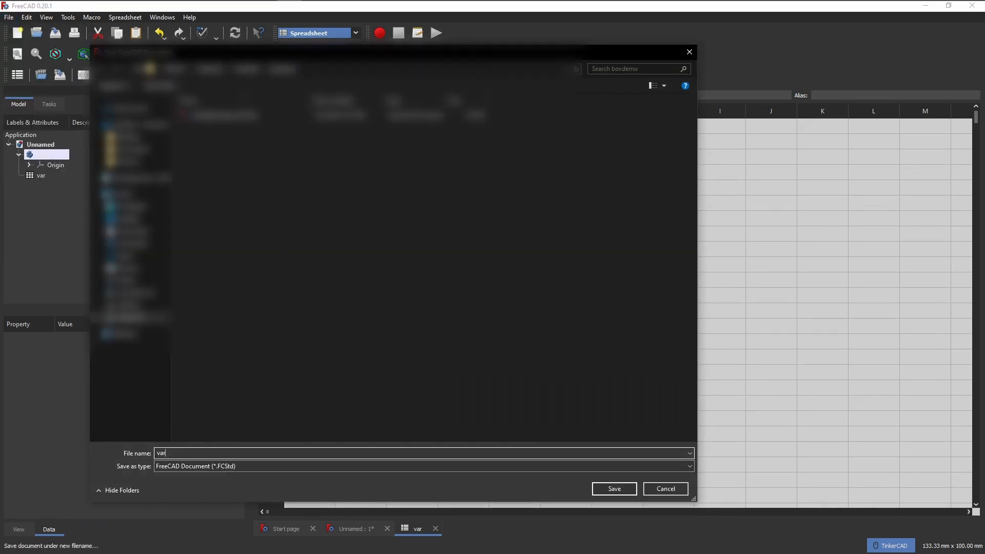
{"action": "type", "text": "mo"}
{"action": "key", "text": "Return"}
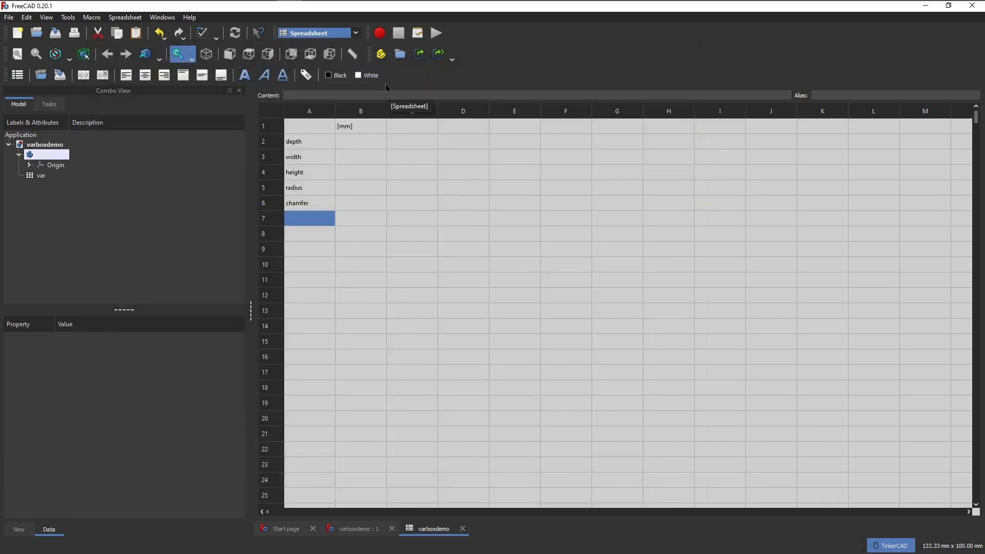
Return to the Part Design workbench and start a new sketch on the body's XY plane.
{"action": "left_click", "coordinate": [355, 34]}
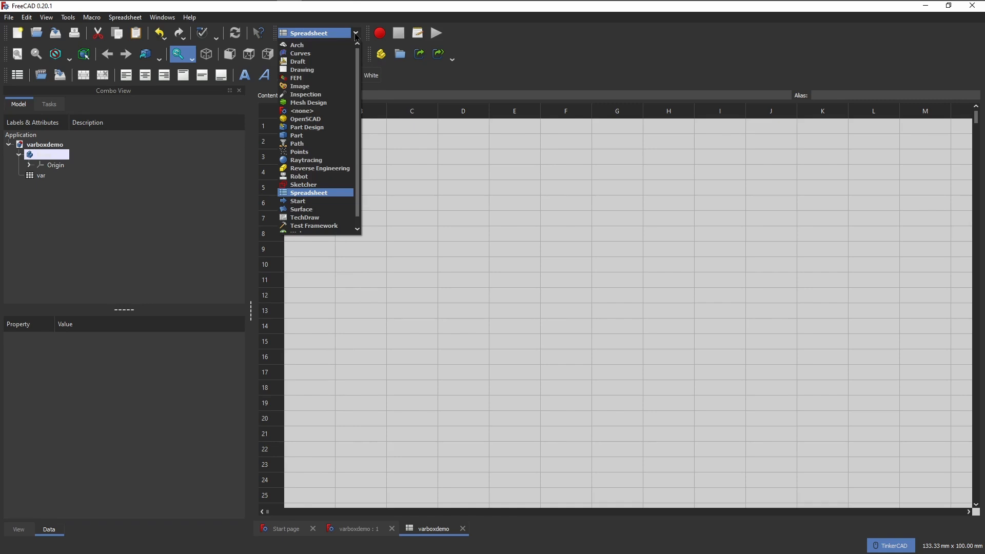
{"action": "left_click", "coordinate": [306, 128]}
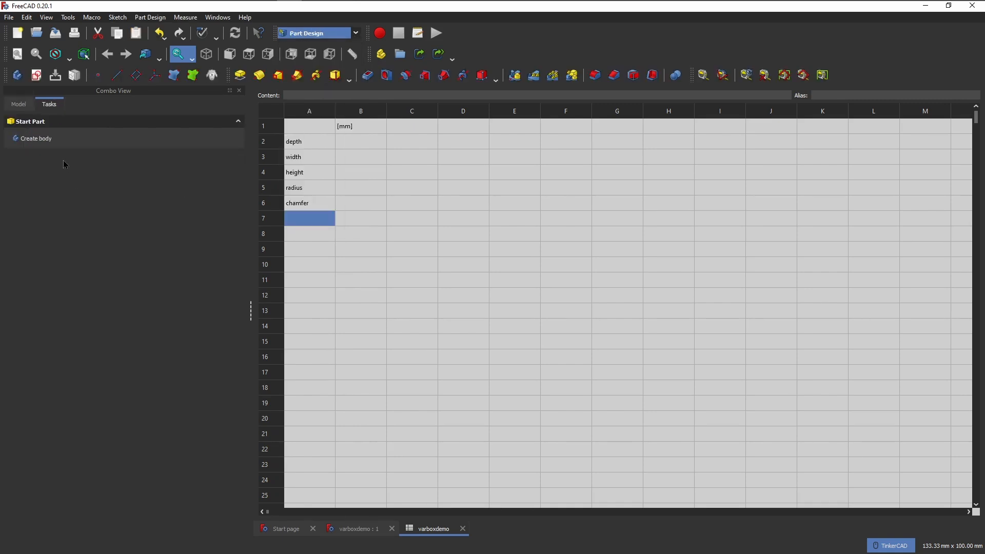
{"action": "left_click", "coordinate": [103, 145]}
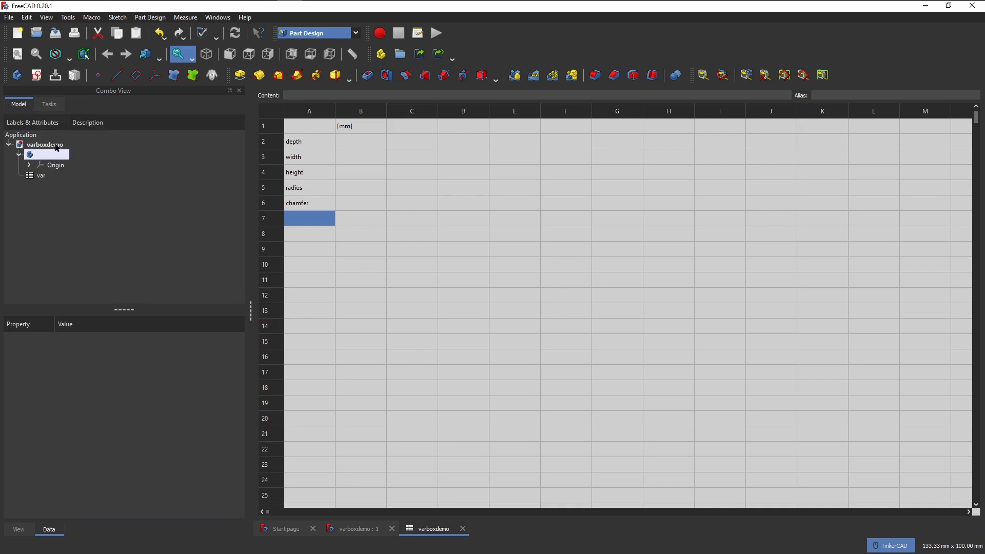
{"action": "left_click", "coordinate": [46, 159]}
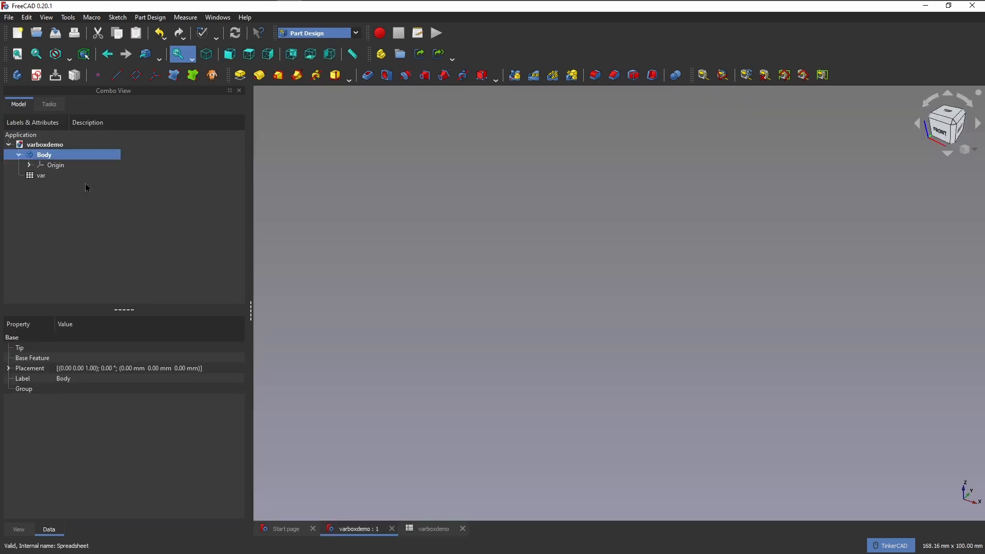
{"action": "left_click", "coordinate": [37, 76]}
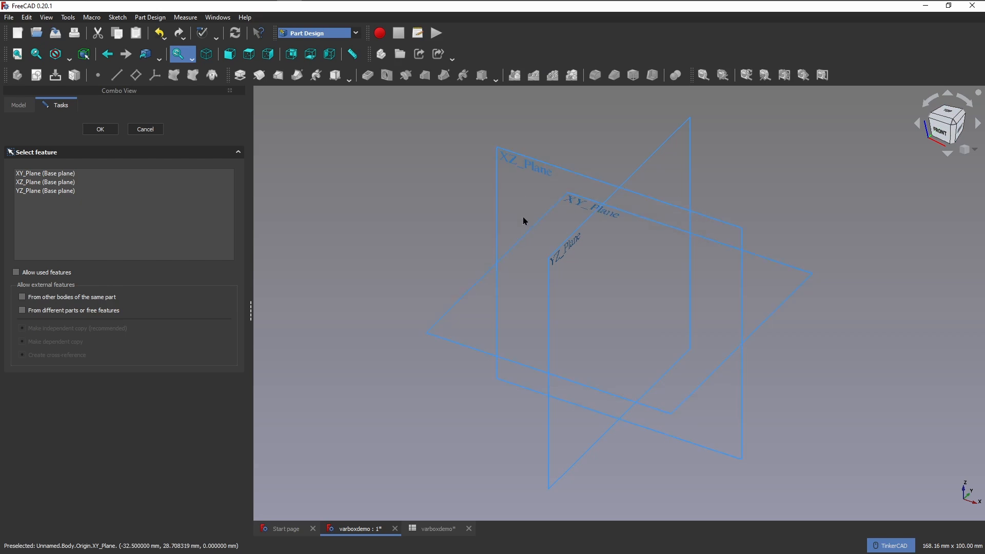
{"action": "left_click", "coordinate": [476, 287]}
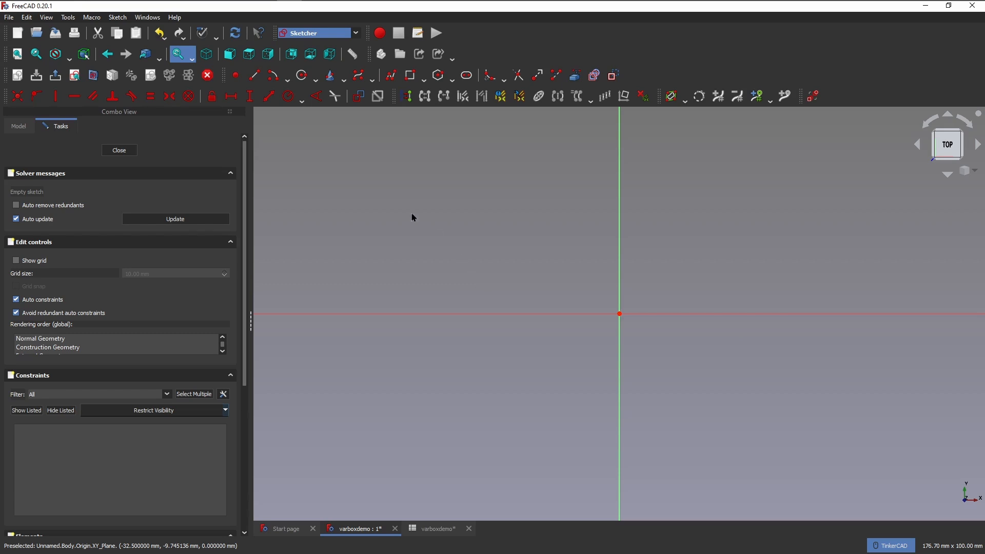
Draw an upright centered rectangle around the sketch origin.
{"action": "left_click", "coordinate": [423, 80]}
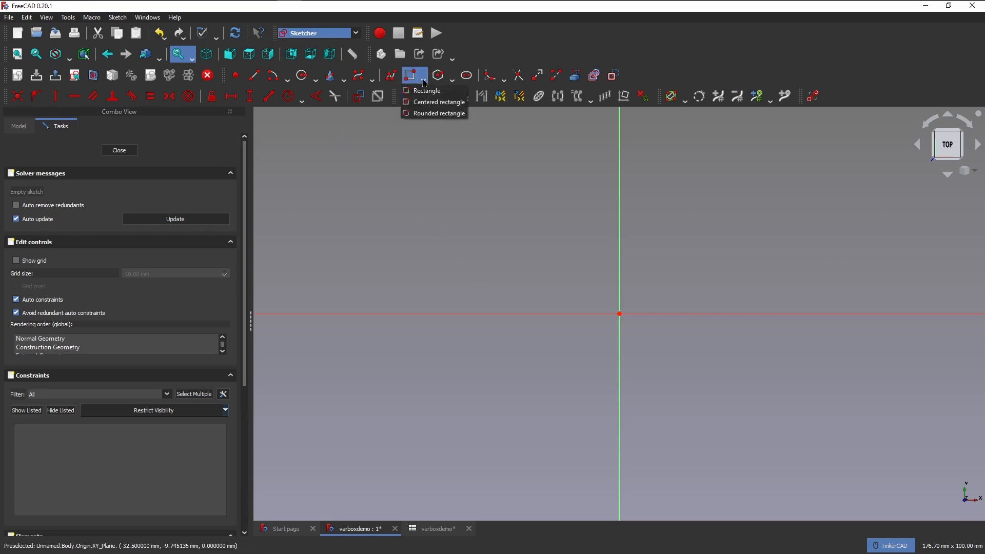
{"action": "left_click", "coordinate": [431, 110]}
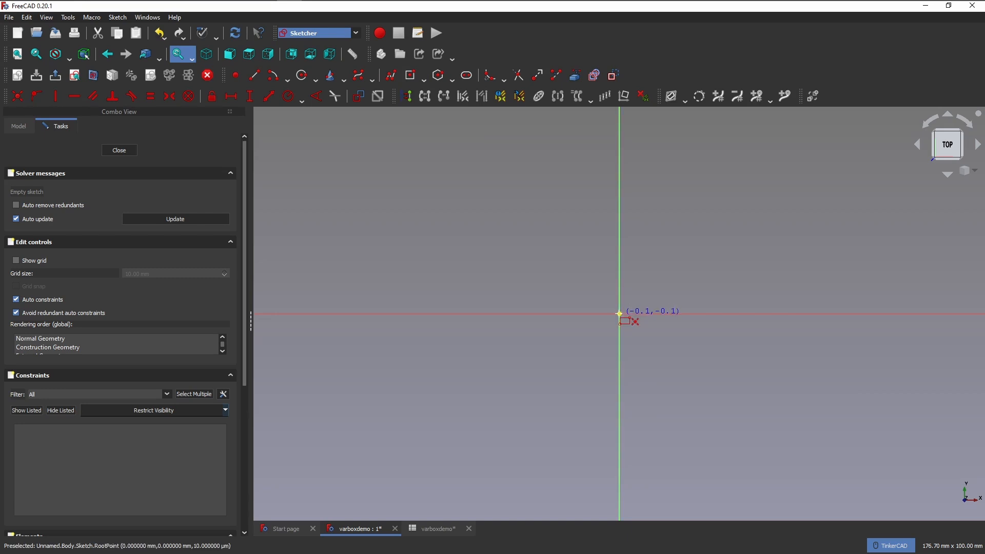
{"action": "left_click", "coordinate": [619, 314]}
{"action": "left_click", "coordinate": [761, 494]}
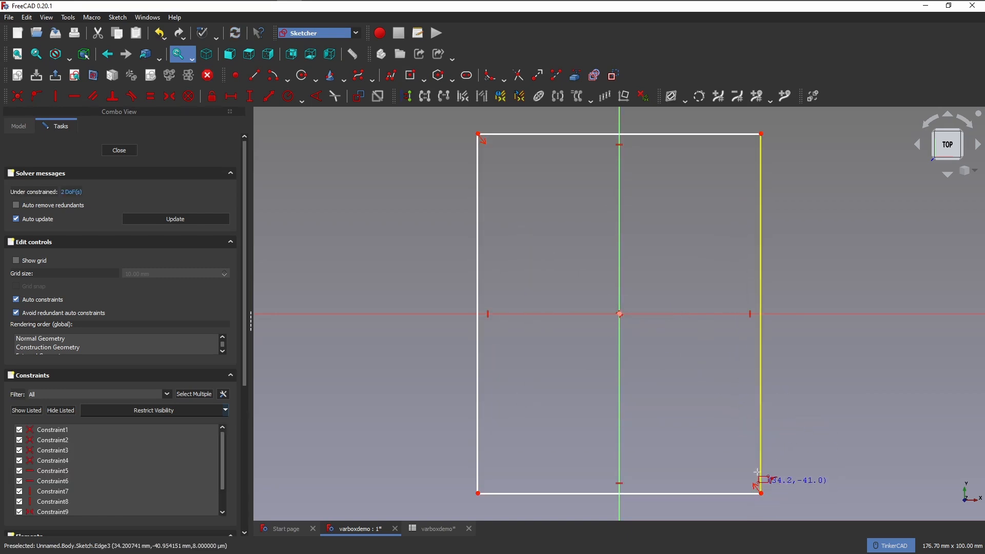
Round all four corners of the rectangle with constraint-preserving sketch fillets.
{"action": "left_click", "coordinate": [504, 81]}
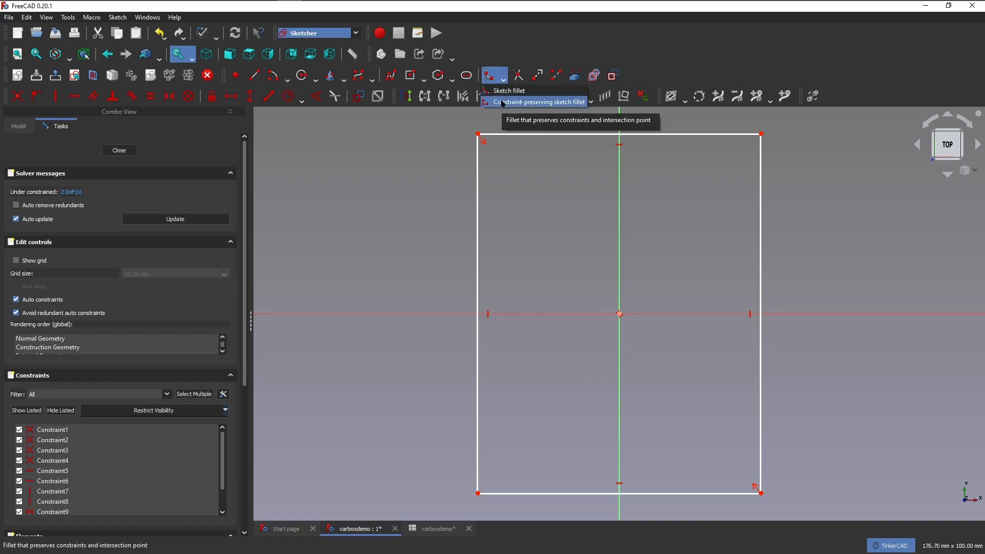
{"action": "left_click", "coordinate": [503, 103]}
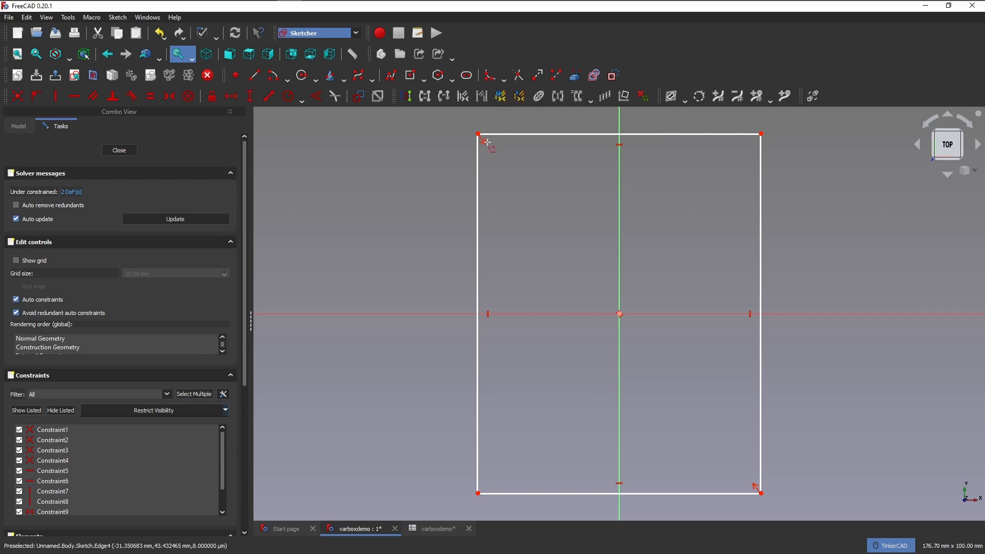
{"action": "left_click", "coordinate": [478, 154]}
{"action": "left_click", "coordinate": [494, 133]}
{"action": "left_click", "coordinate": [749, 134]}
{"action": "left_click", "coordinate": [761, 158]}
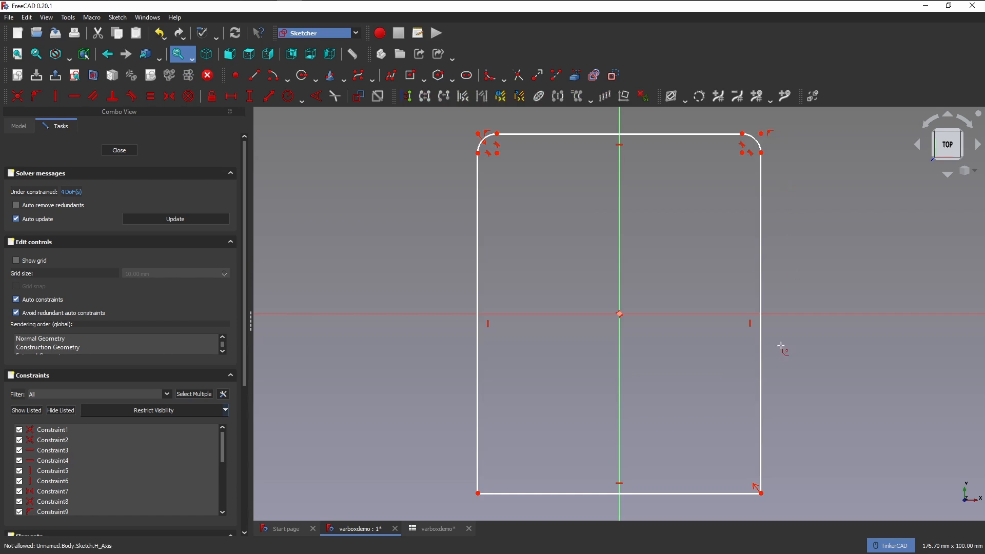
{"action": "left_click", "coordinate": [761, 430]}
{"action": "left_click", "coordinate": [747, 493]}
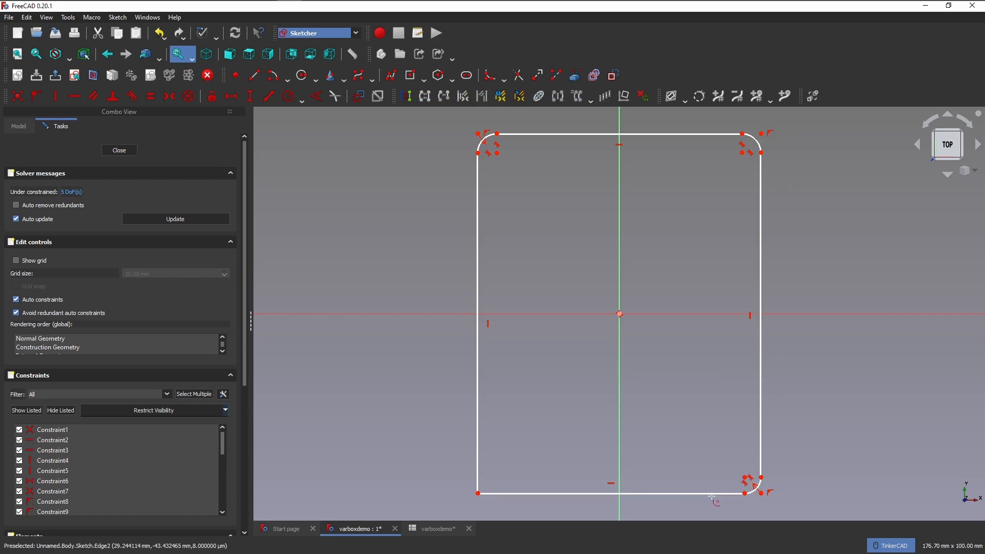
{"action": "left_click", "coordinate": [492, 494]}
{"action": "left_click", "coordinate": [480, 477]}
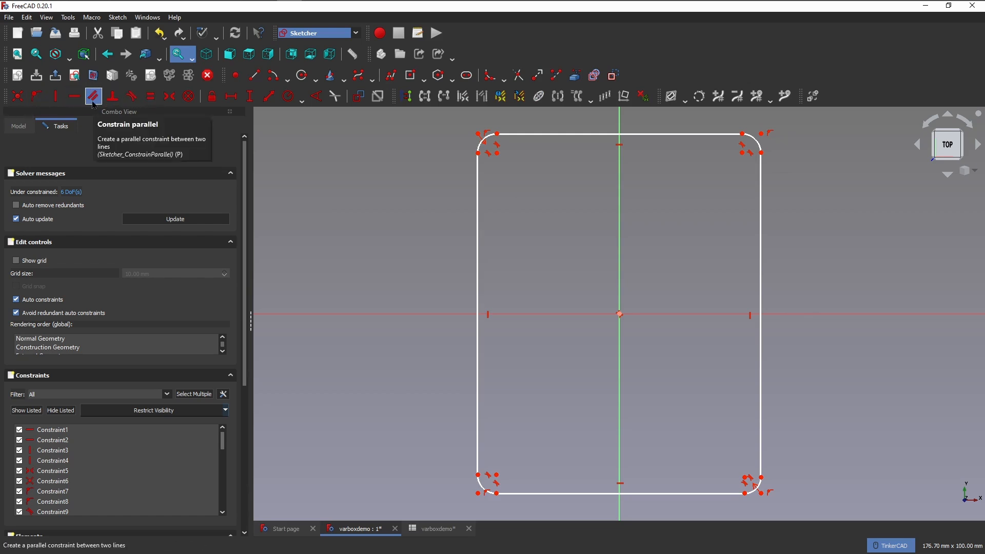
Apply equal constraints linking the four corner fillet arcs so they share one radius.
{"action": "left_click", "coordinate": [150, 96]}
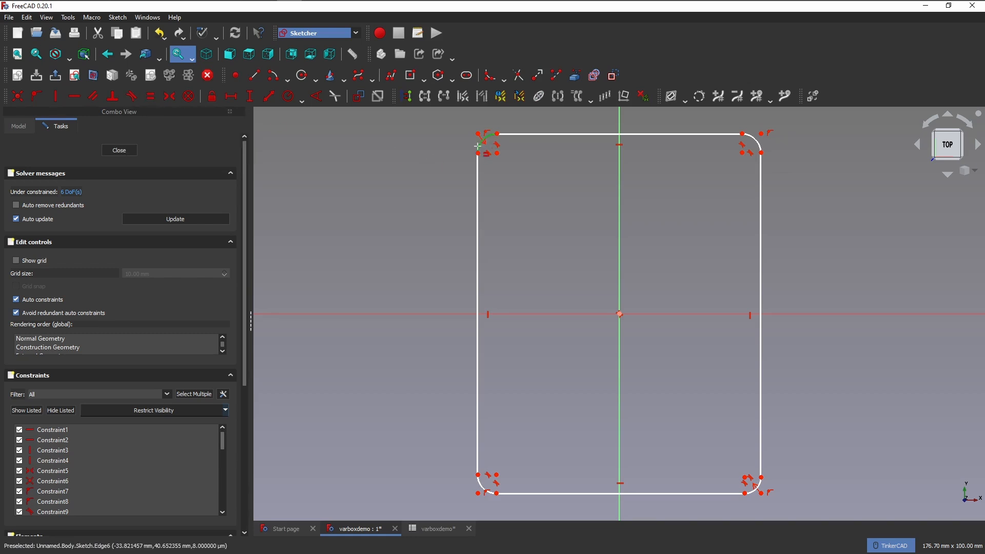
{"action": "left_click", "coordinate": [478, 146]}
{"action": "left_click", "coordinate": [756, 139]}
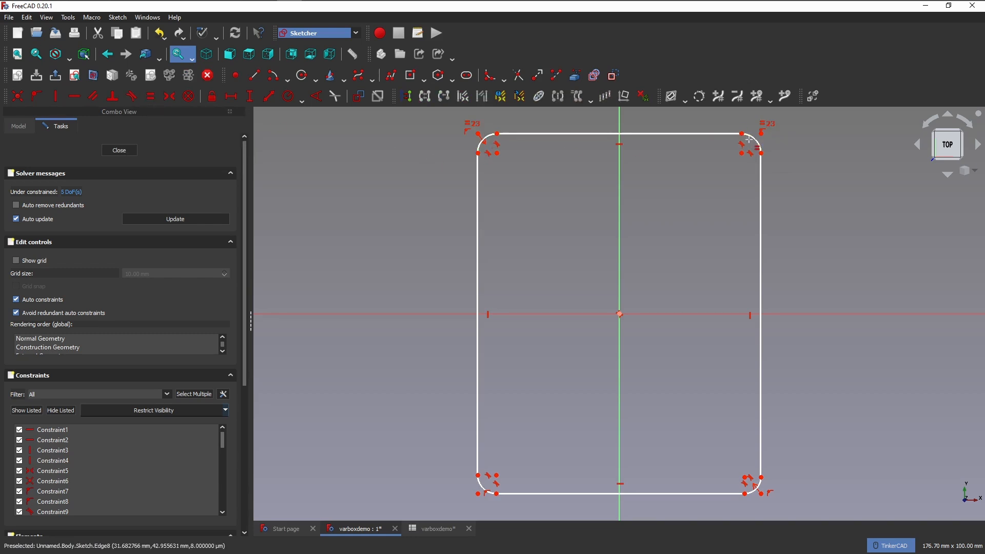
{"action": "left_click", "coordinate": [750, 479]}
{"action": "left_click", "coordinate": [479, 498]}
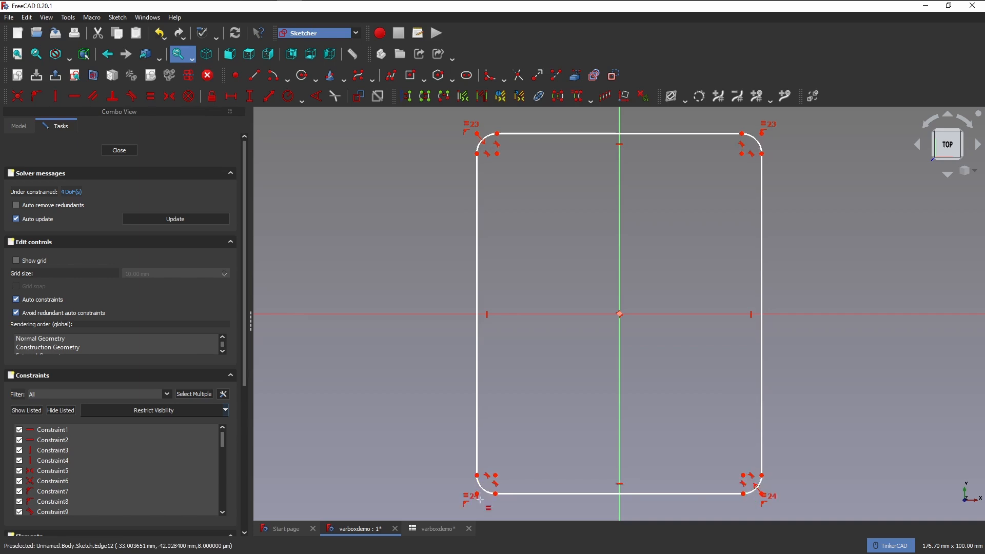
{"action": "left_click", "coordinate": [479, 494]}
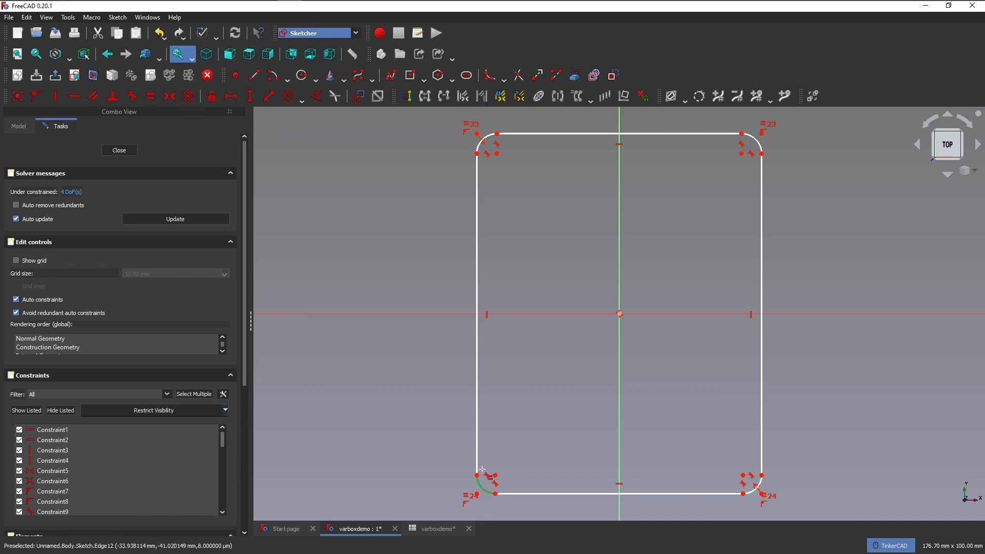
{"action": "left_click", "coordinate": [470, 153]}
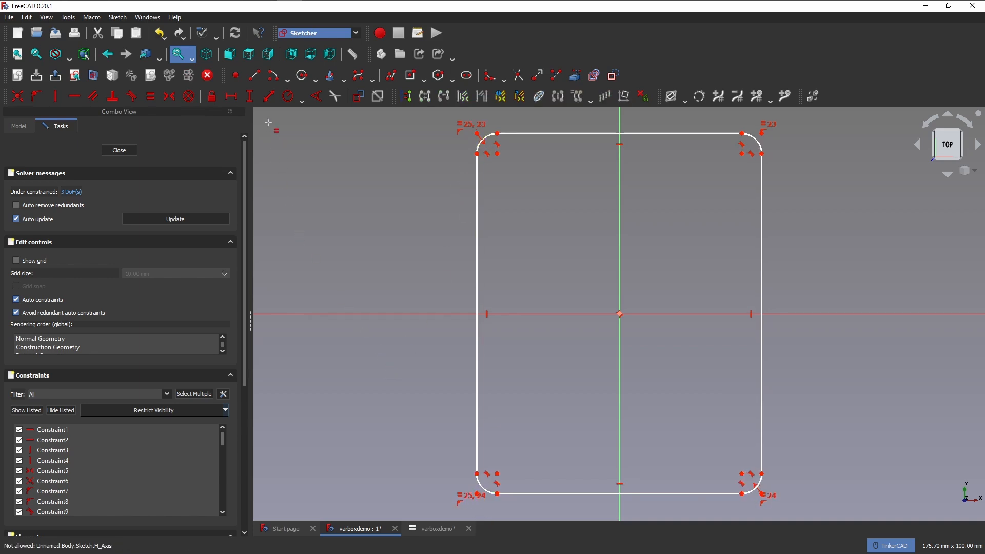
Close the sketch and bring up the parameter spreadsheet.
{"action": "left_click", "coordinate": [231, 96]}
{"action": "left_click", "coordinate": [108, 150]}
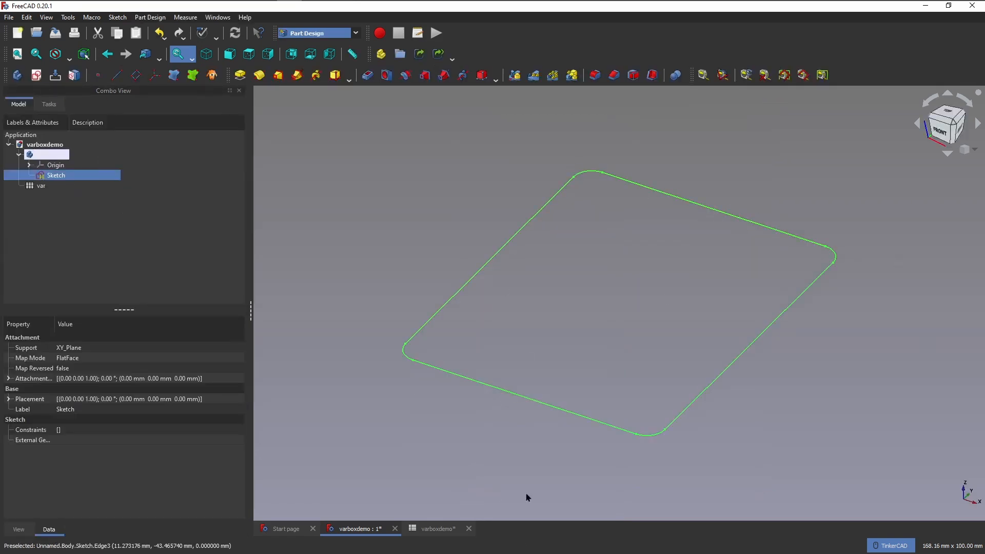
{"action": "left_click", "coordinate": [450, 532]}
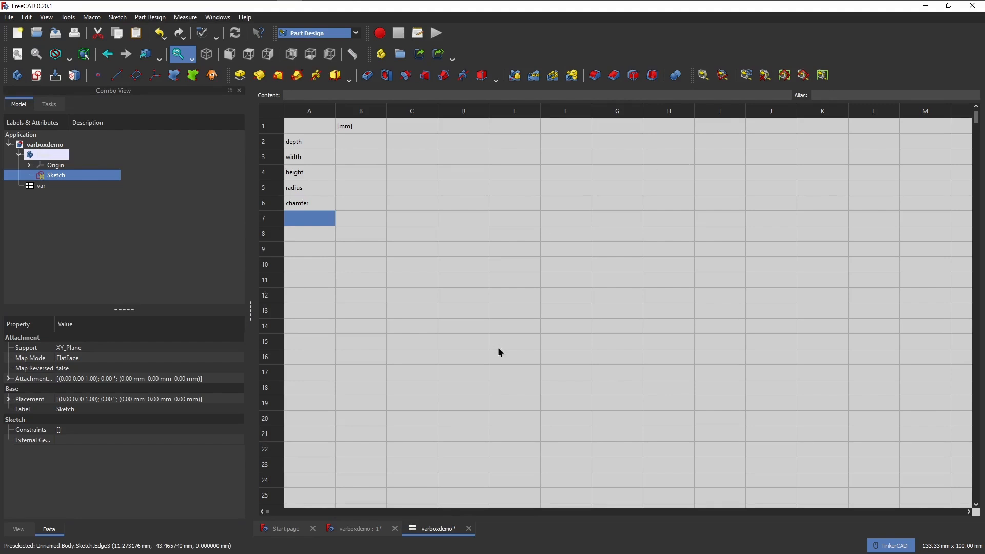
{"action": "left_click", "coordinate": [355, 148]}
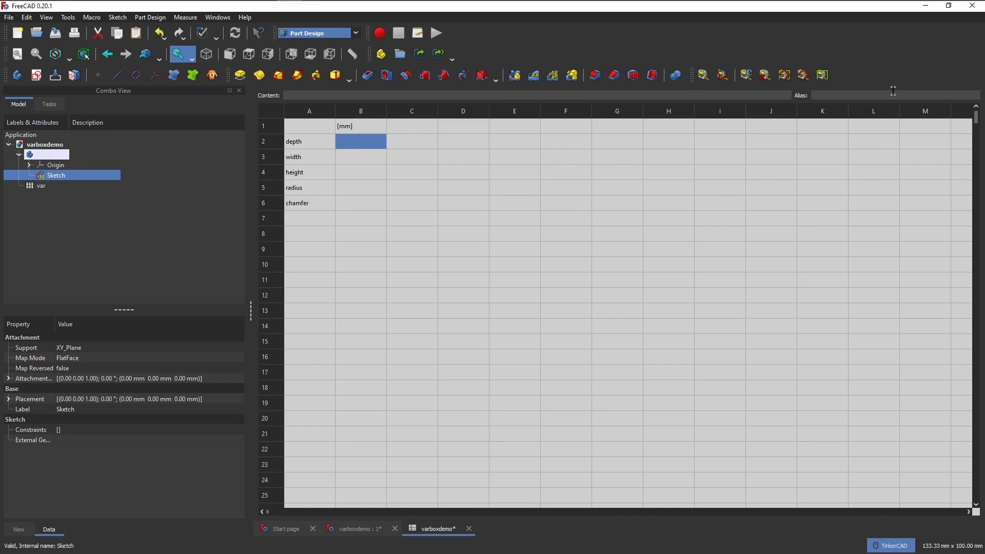
{"action": "left_click", "coordinate": [328, 155]}
{"action": "left_click", "coordinate": [352, 141]}
{"action": "type", "text": "depth"}
{"action": "left_click", "coordinate": [645, 217]}
{"action": "left_click", "coordinate": [338, 147]}
{"action": "left_click", "coordinate": [366, 217]}
Enter 250 for depth, 160 for width, 200 for height, 10 for radius and 5 for chamfer in cells B2 to B6.
{"action": "left_click", "coordinate": [360, 145]}
{"action": "type", "text": "250"}
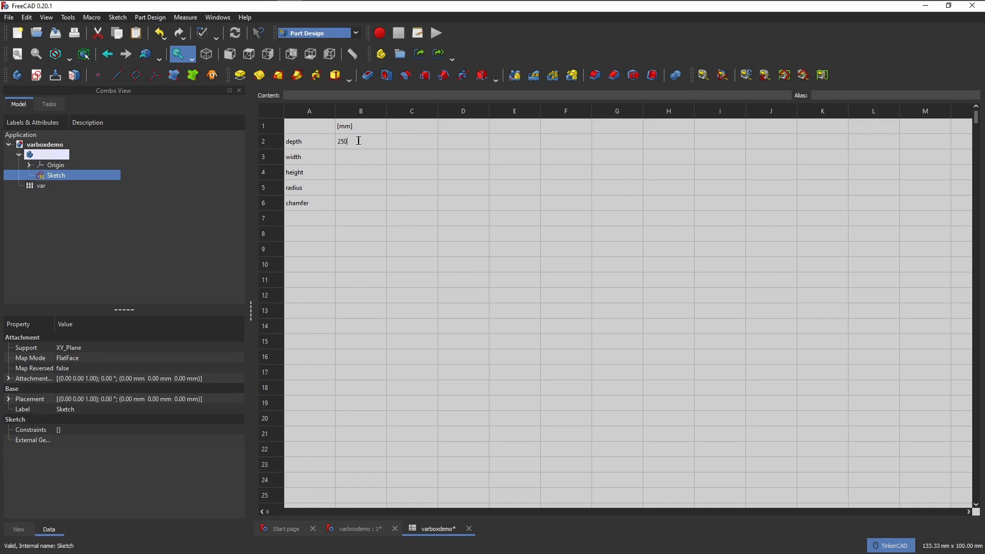
{"action": "key", "text": "Return"}
{"action": "type", "text": "160"}
{"action": "key", "text": "Return"}
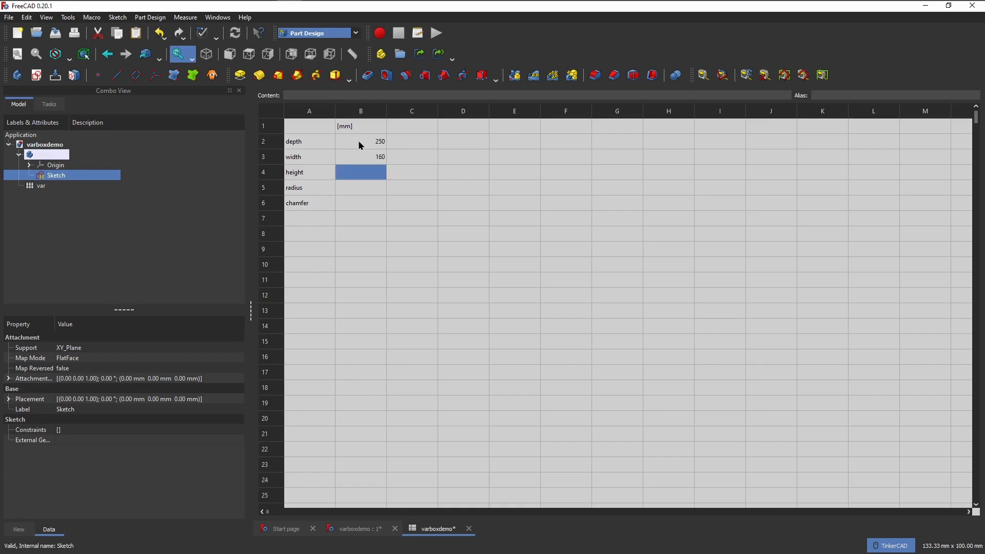
{"action": "type", "text": "200"}
{"action": "key", "text": "Return"}
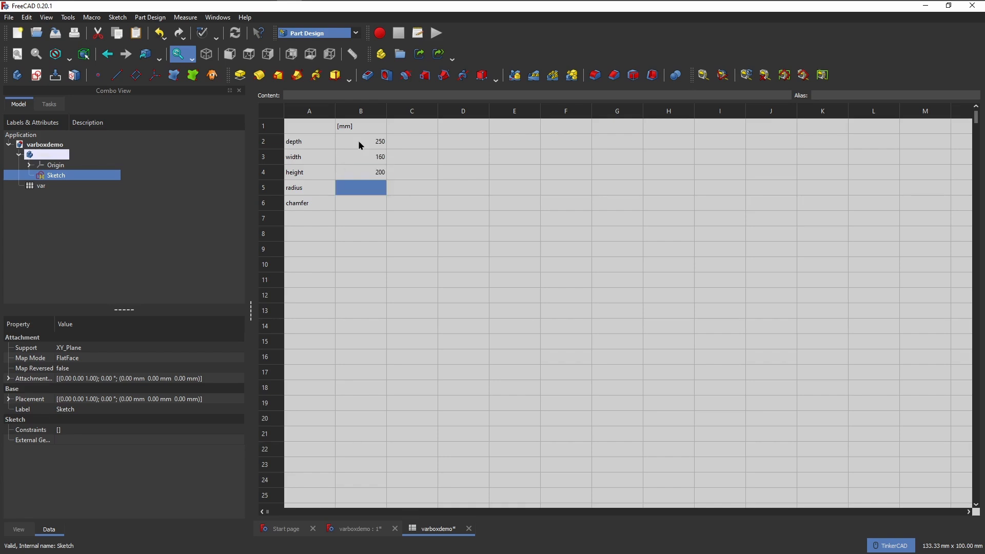
{"action": "type", "text": "10"}
{"action": "key", "text": "Return"}
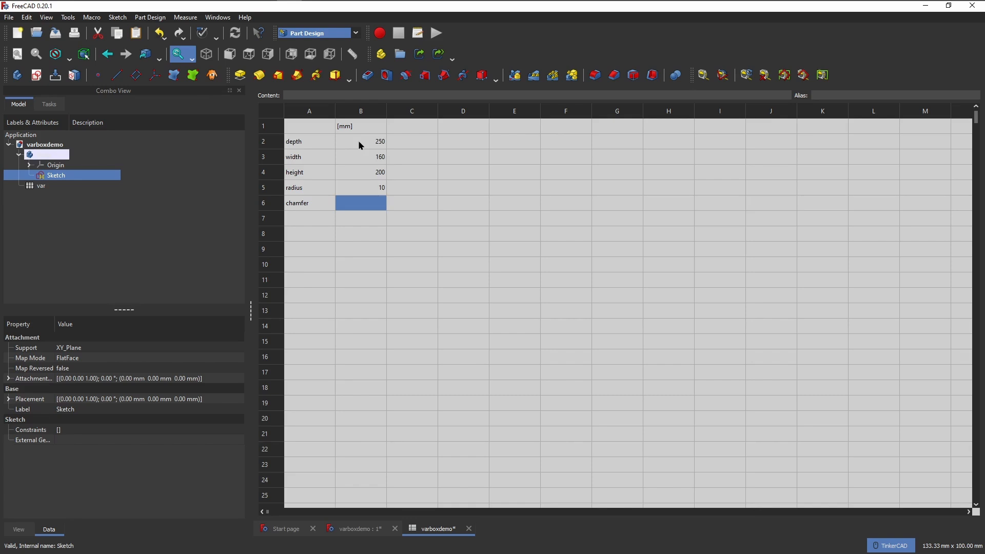
{"action": "type", "text": "5"}
{"action": "key", "text": "Return"}
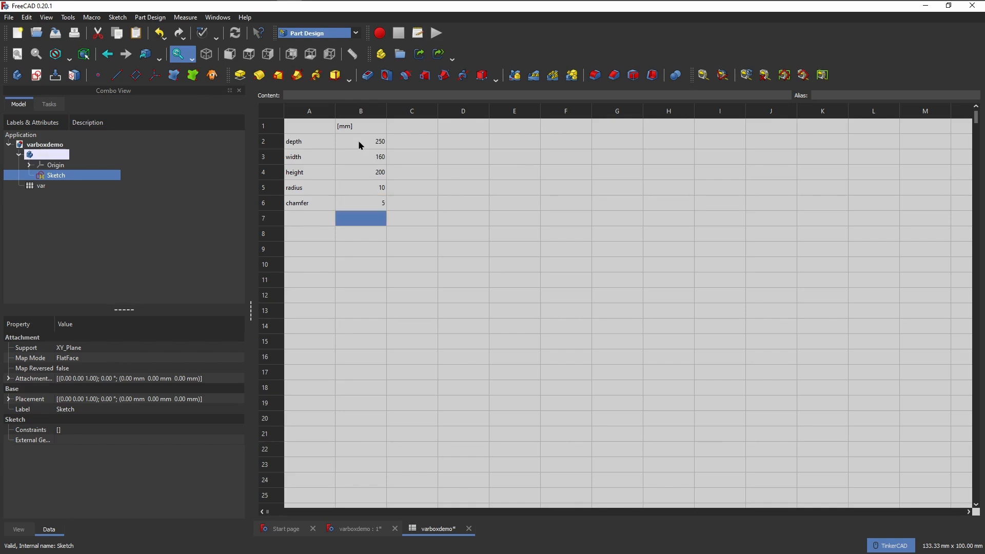
Assign the aliases depth to cell B2 and width to cell B3.
{"action": "left_click", "coordinate": [362, 149]}
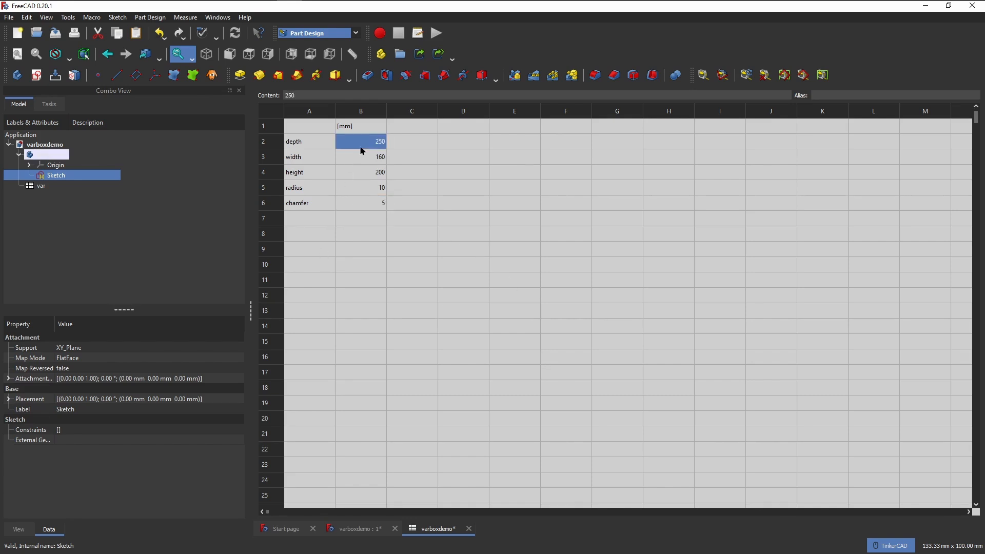
{"action": "left_click", "coordinate": [866, 96]}
{"action": "type", "text": "depth"}
{"action": "key", "text": "Return"}
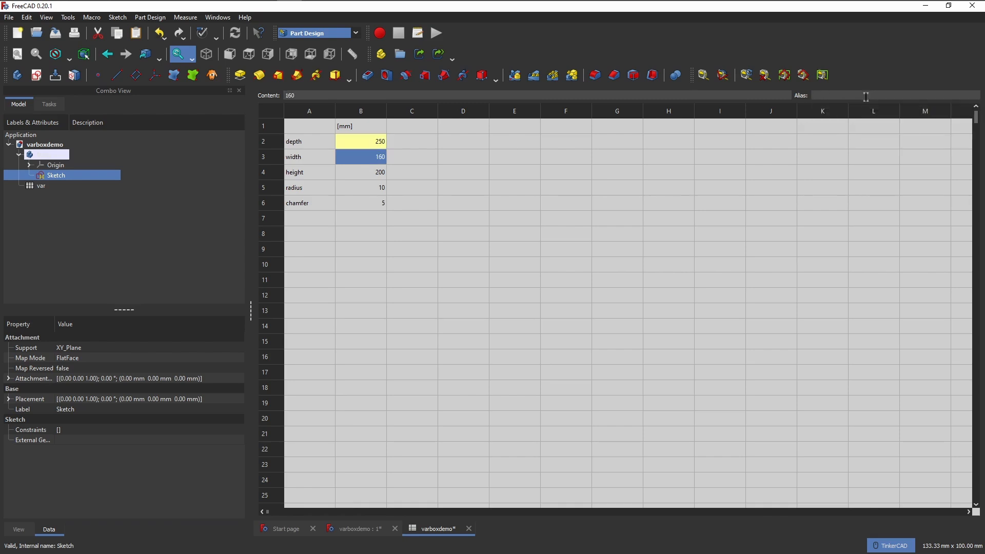
{"action": "left_click", "coordinate": [861, 93]}
{"action": "type", "text": "width"}
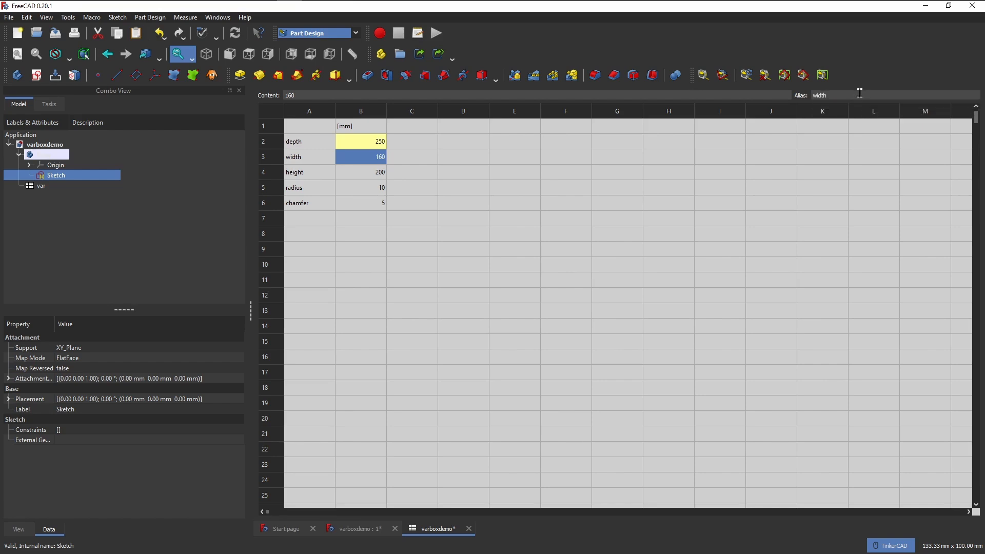
{"action": "key", "text": "Return"}
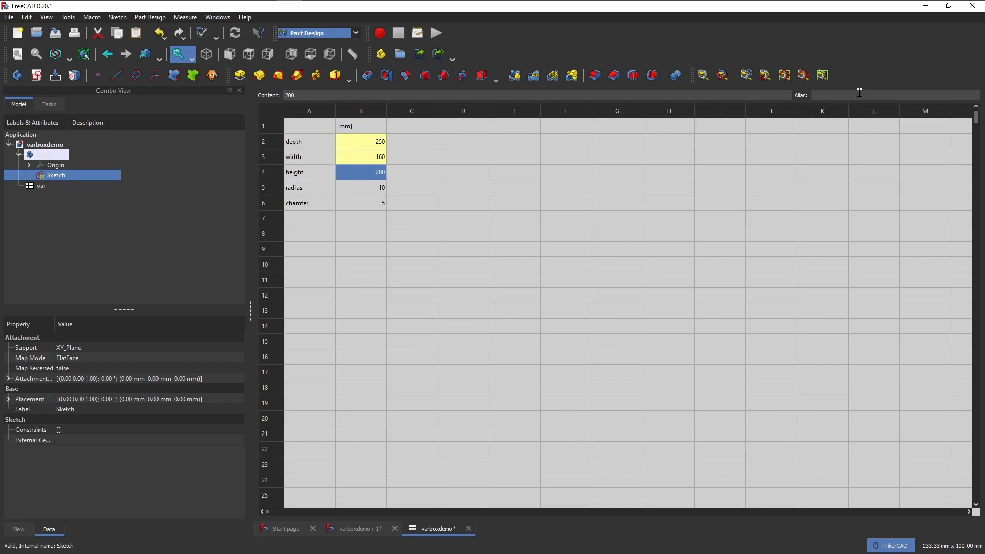
Assign the aliases height, radius and chamfer to cells B4, B5 and B6 respectively.
{"action": "left_click", "coordinate": [860, 93]}
{"action": "type", "text": "height"}
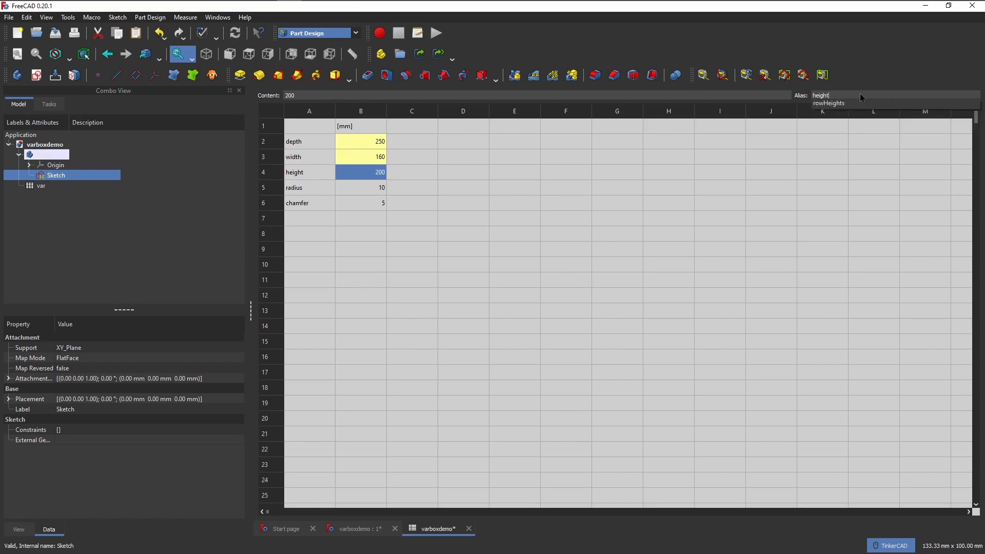
{"action": "key", "text": "Return"}
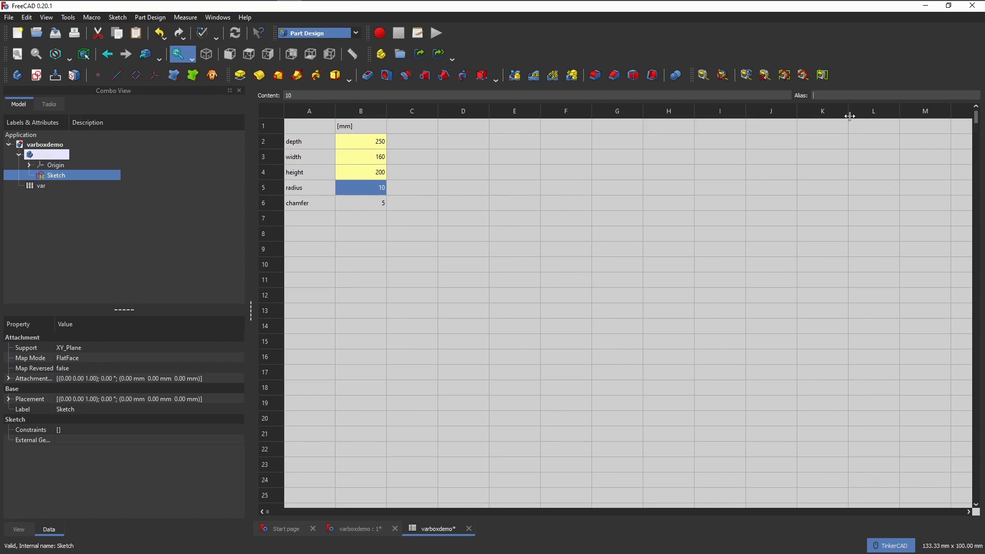
{"action": "type", "text": "radius"}
{"action": "key", "text": "Return"}
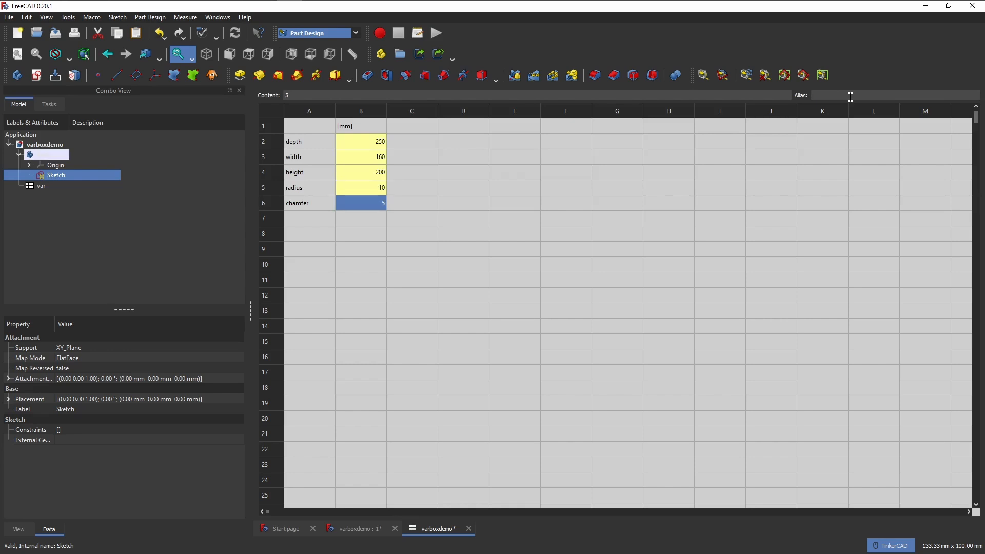
{"action": "type", "text": "chamfer"}
{"action": "key", "text": "Return"}
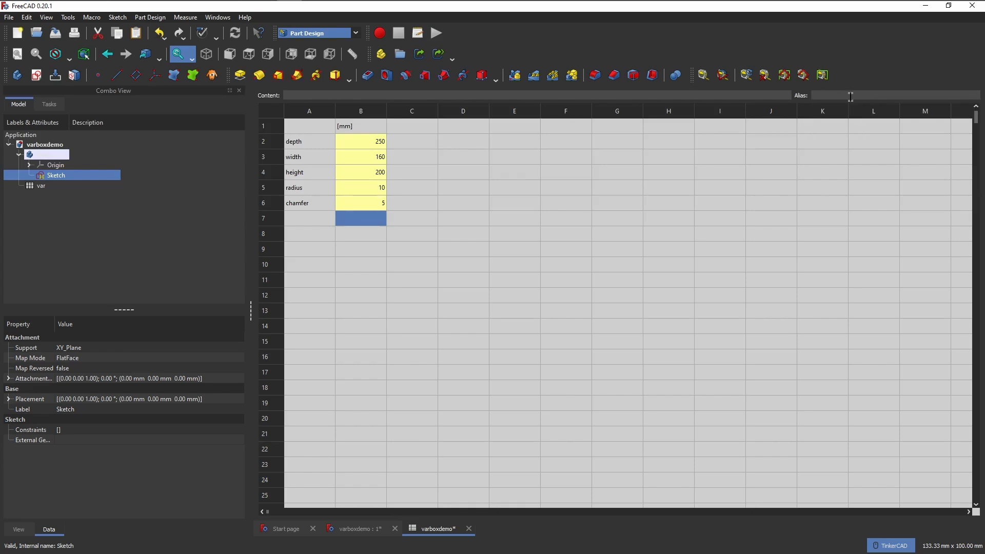
Save the document and reopen the rounded rectangle sketch for editing.
{"action": "left_click", "coordinate": [423, 329]}
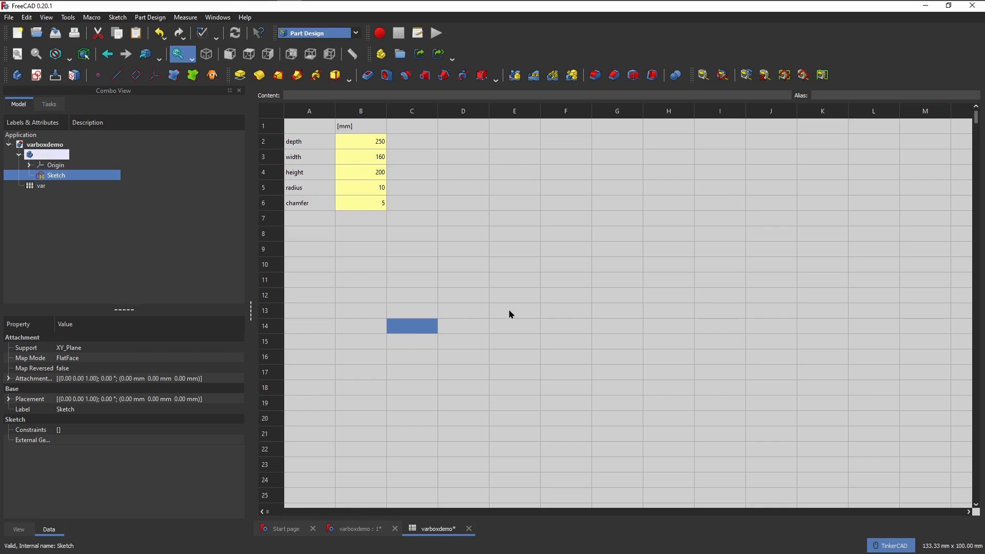
{"action": "key", "text": "ctrl+s"}
{"action": "double_click", "coordinate": [55, 176]}
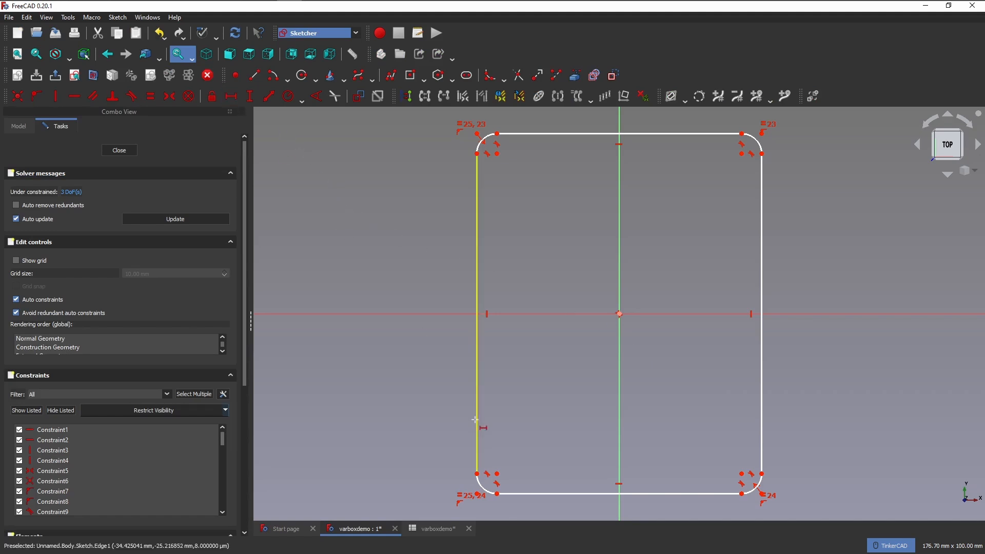
Constrain the horizontal distance between the lower endpoints of the two vertical sides with the formula <<var>>.width.
{"action": "left_click", "coordinate": [478, 473]}
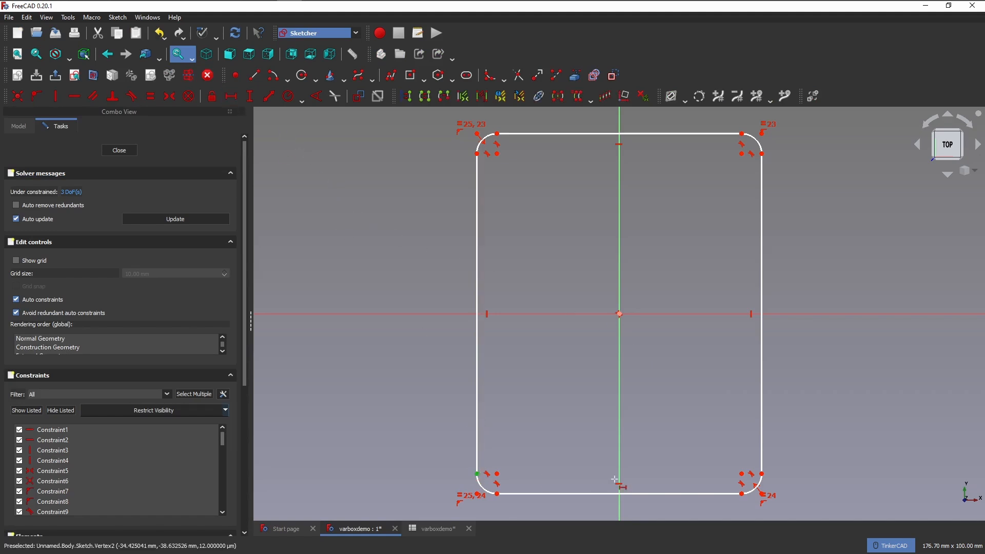
{"action": "left_click", "coordinate": [762, 473]}
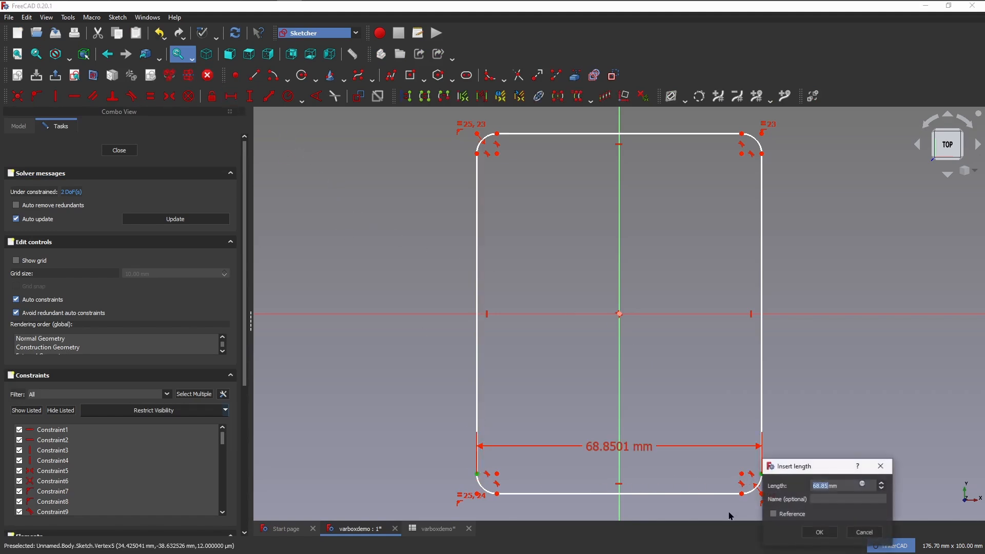
{"action": "left_click", "coordinate": [863, 486]}
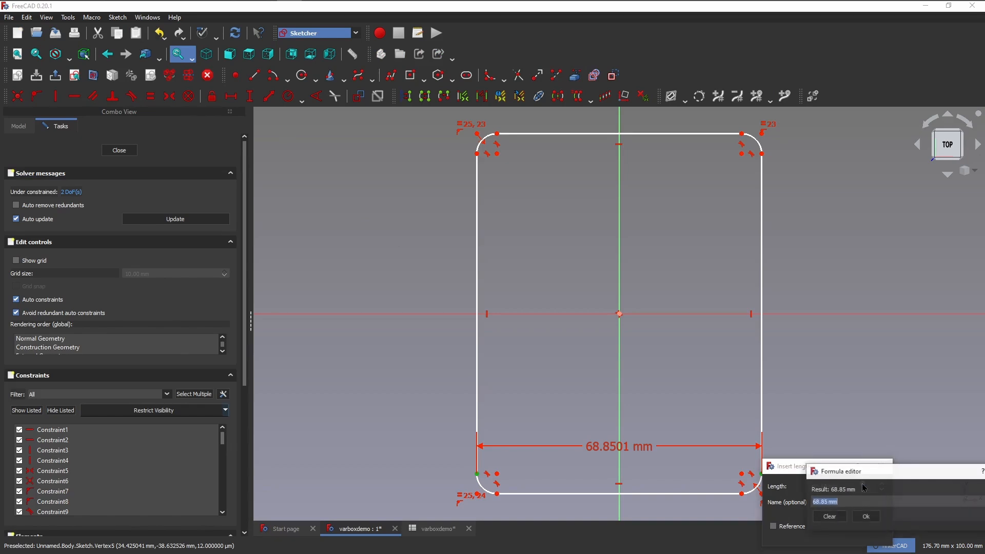
{"action": "type", "text": "<<"}
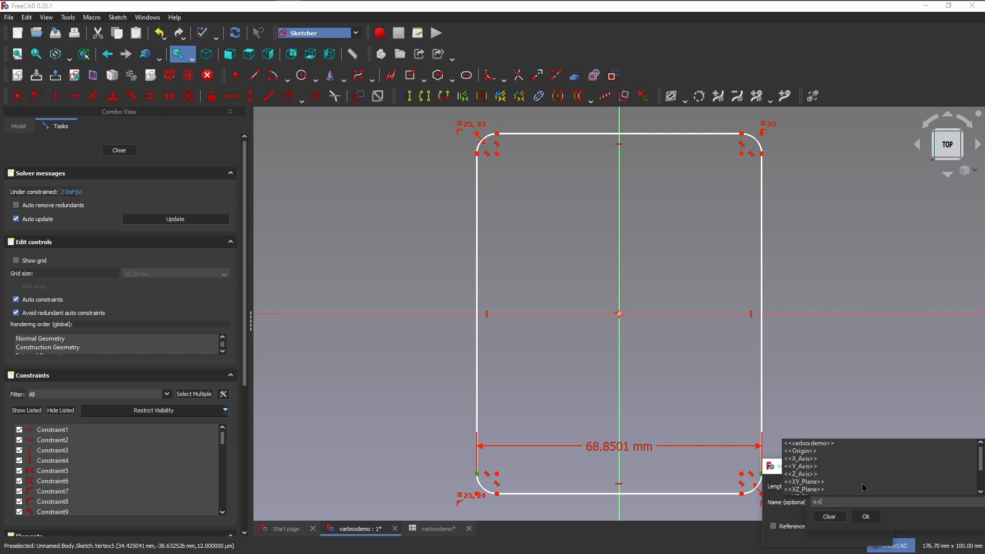
{"action": "type", "text": "var"}
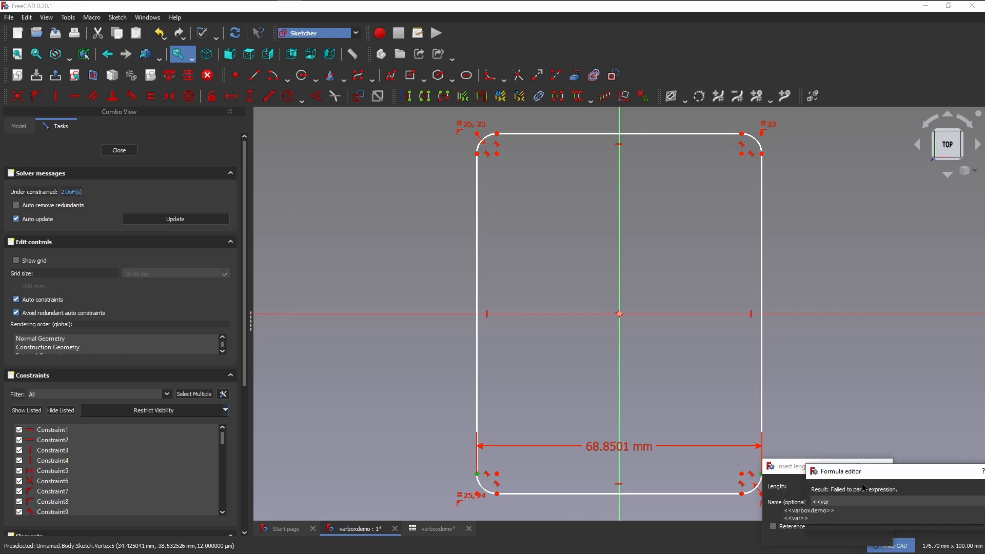
{"action": "type", "text": ">>."}
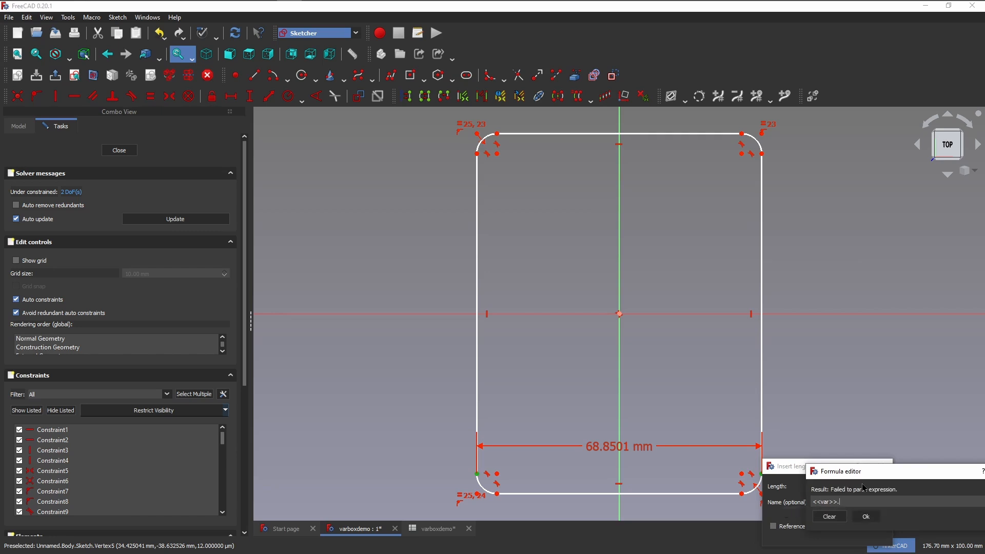
{"action": "type", "text": "width"}
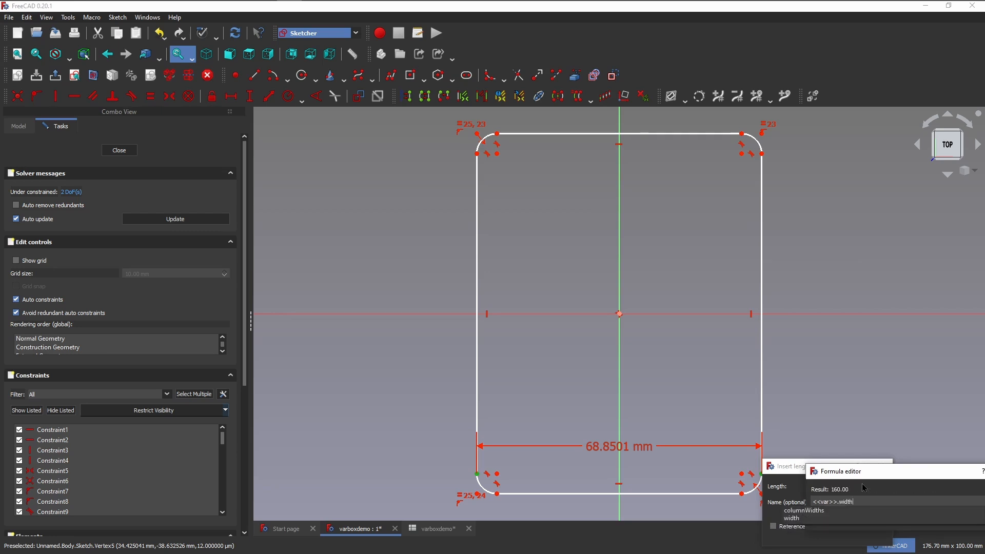
{"action": "key", "text": "Return"}
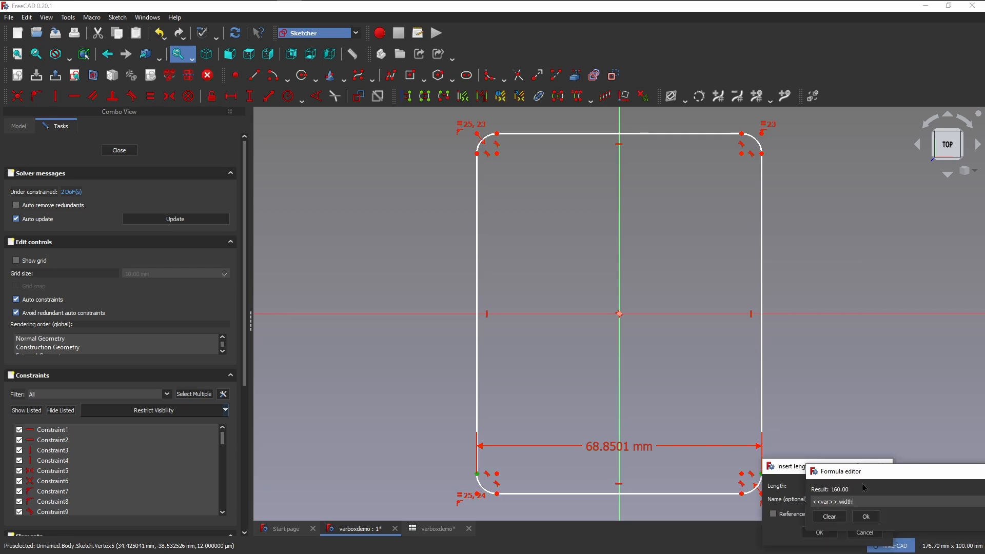
{"action": "key", "text": "Return"}
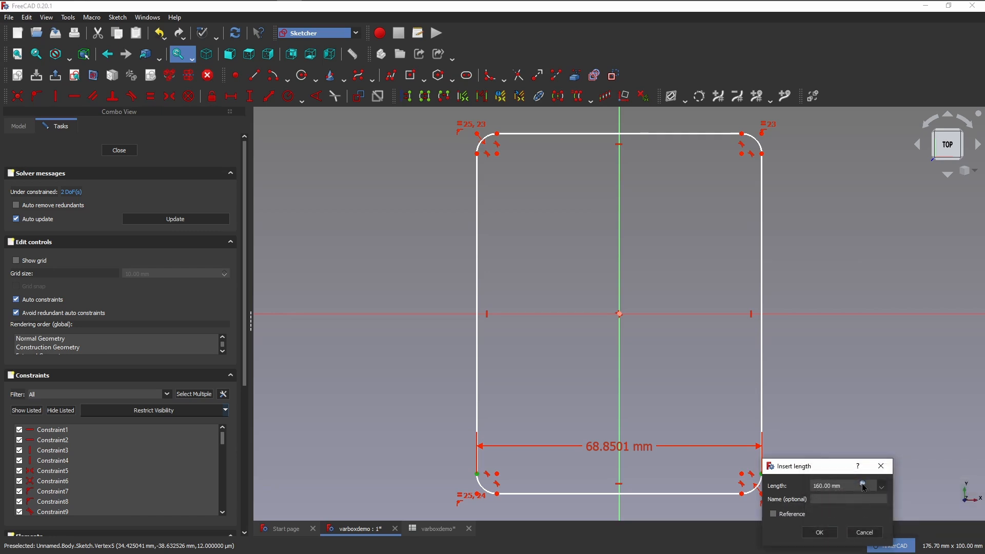
{"action": "left_click", "coordinate": [819, 532]}
Add a vertical distance constraint between the right endpoints of the top and bottom edges, driven by the formula <<var>>.depth.
{"action": "scroll", "coordinate": [613, 466], "scroll_direction": "down", "scroll_amount": 5}
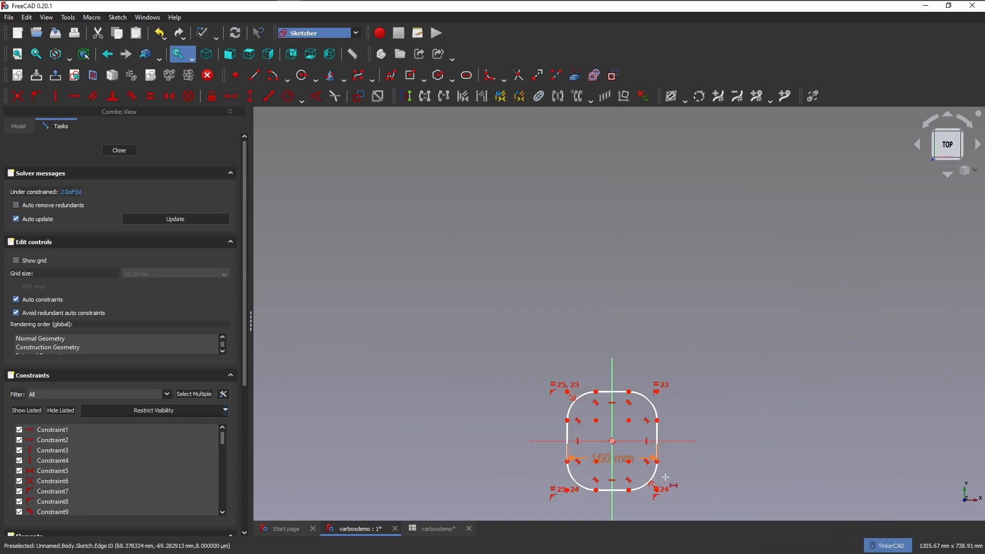
{"action": "scroll", "coordinate": [693, 457], "scroll_direction": "up", "scroll_amount": 3}
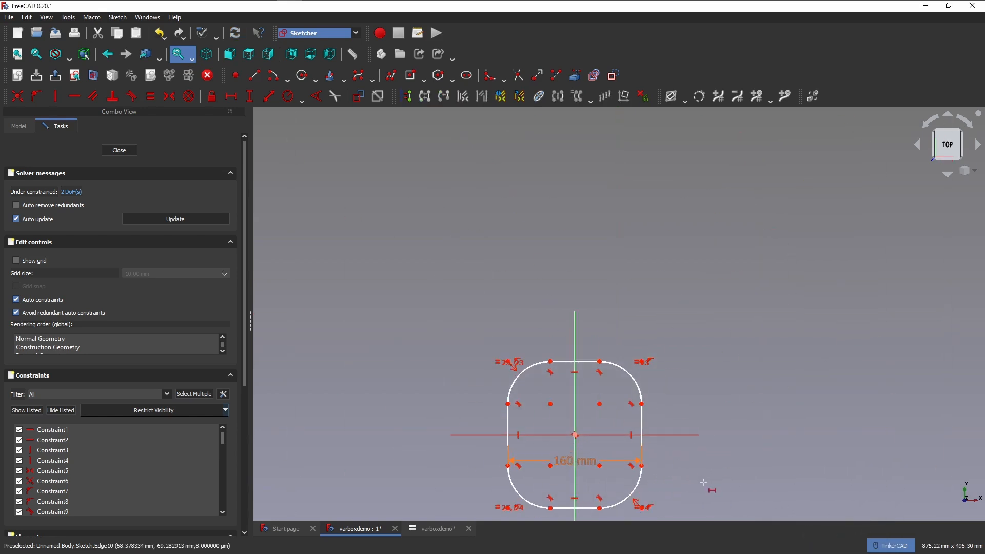
{"action": "left_click", "coordinate": [251, 100]}
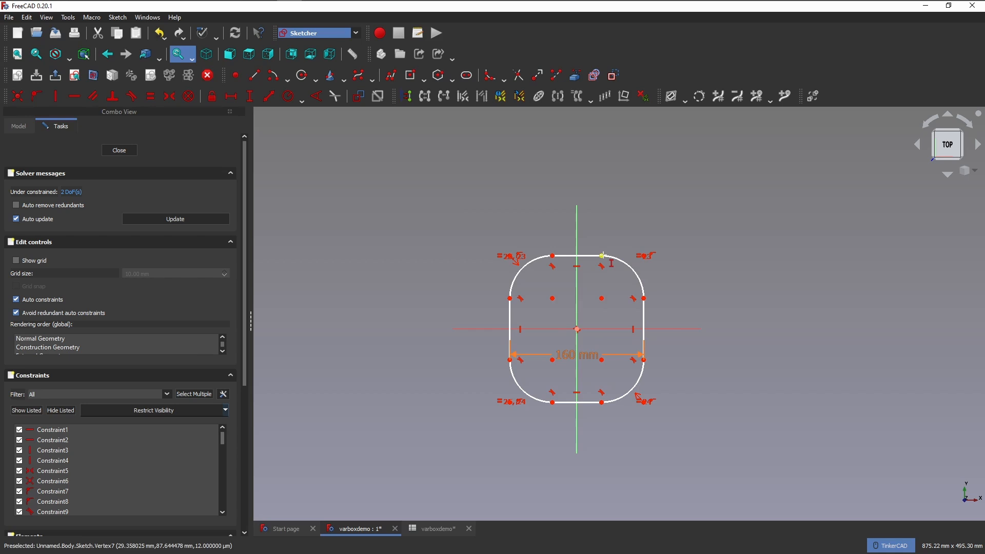
{"action": "left_click", "coordinate": [603, 255]}
{"action": "left_click", "coordinate": [602, 402]}
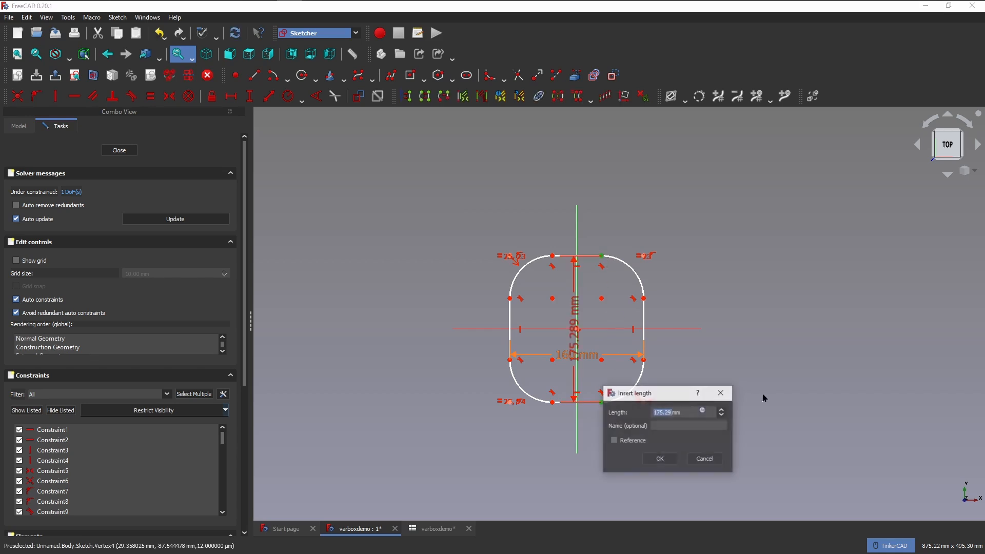
{"action": "left_click", "coordinate": [703, 411]}
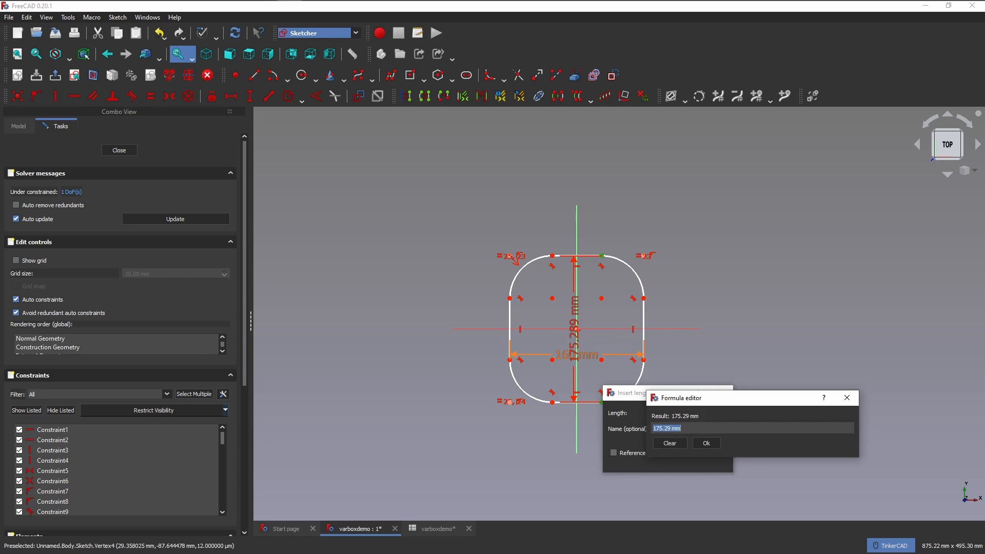
{"action": "type", "text": "<<v"}
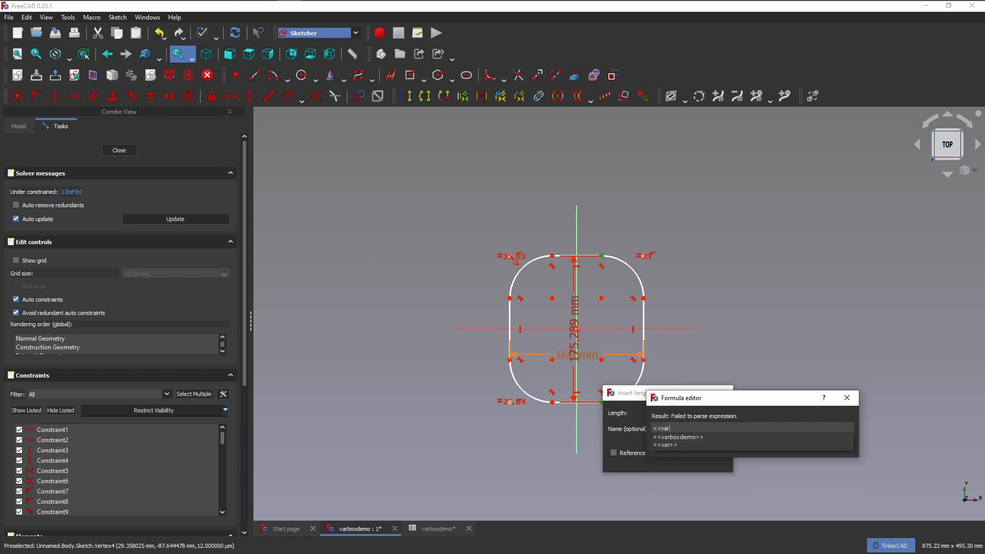
{"action": "type", "text": "ar"}
{"action": "key", "text": "Down"}
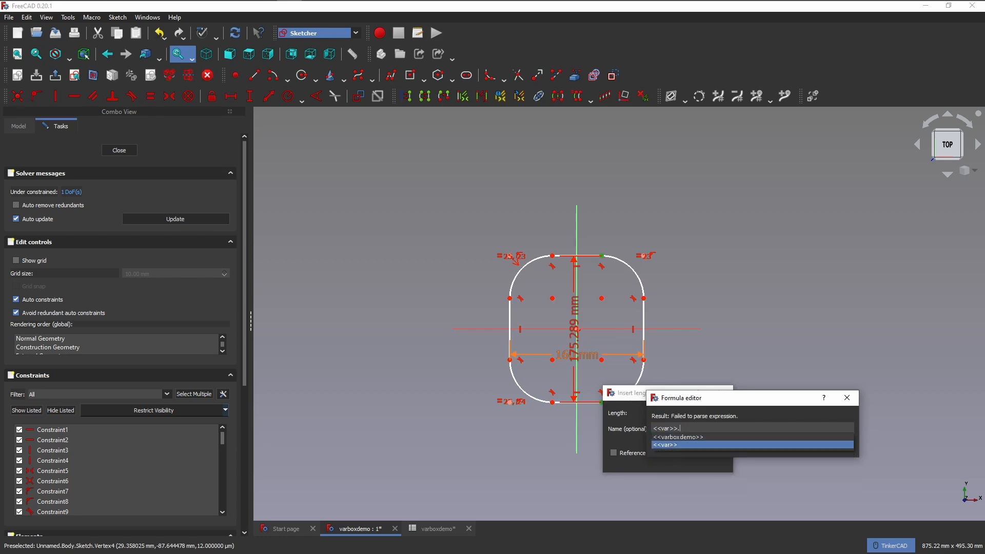
{"action": "type", "text": "depth"}
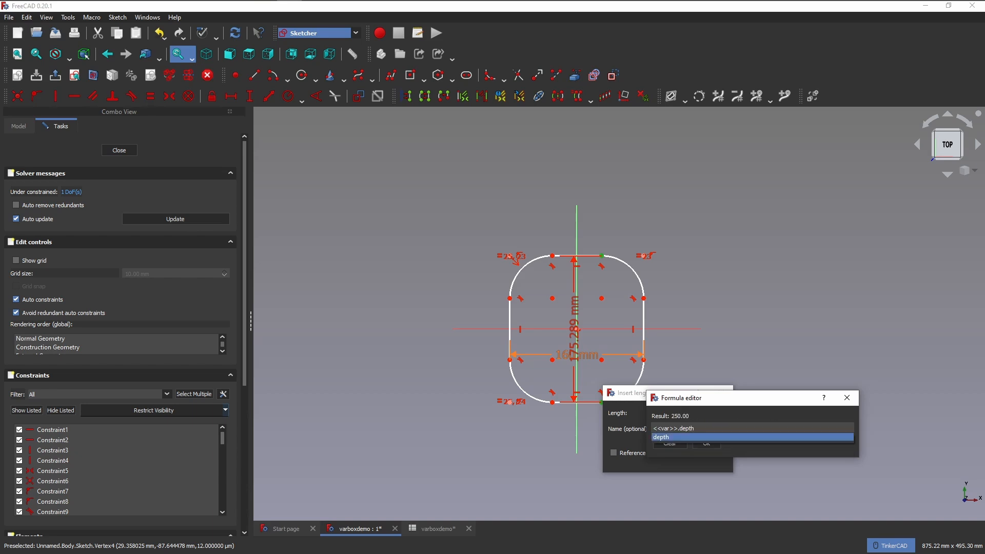
{"action": "key", "text": "Return"}
{"action": "key", "text": "Return"}
{"action": "key", "text": "Return"}
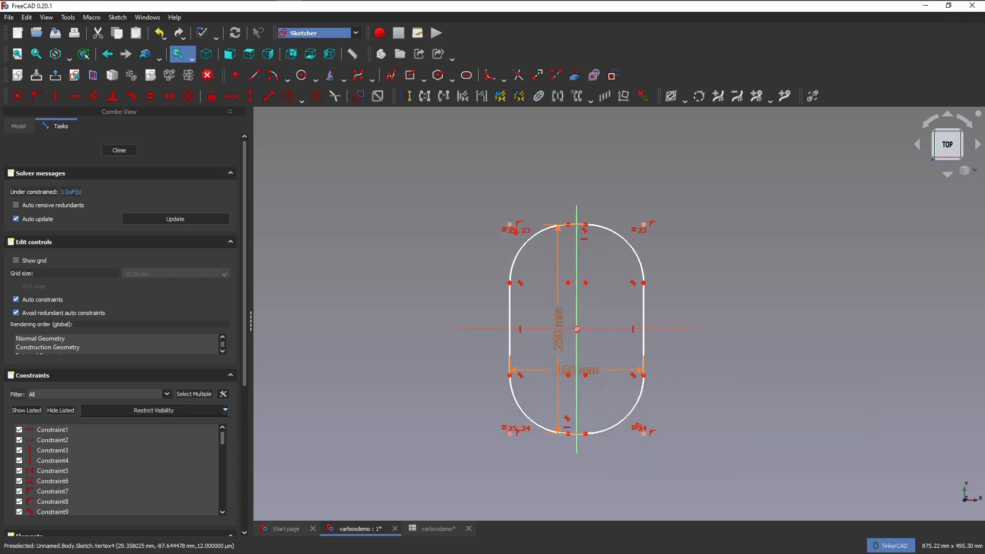
Add a radius constraint to the upper-left corner arc of the rounded rectangle.
{"action": "left_click", "coordinate": [291, 102]}
{"action": "left_click", "coordinate": [530, 240]}
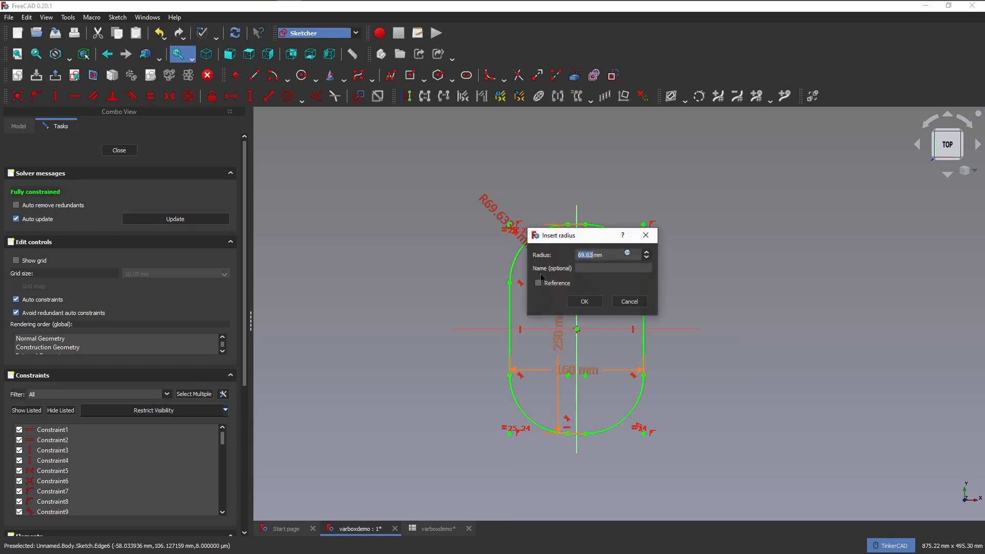
{"action": "left_click", "coordinate": [627, 253]}
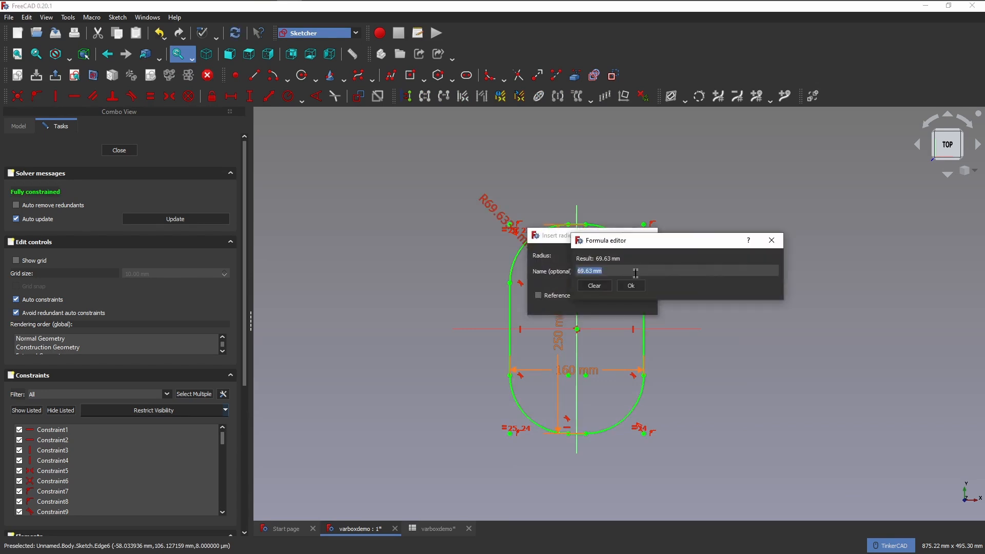
{"action": "type", "text": "<<va"}
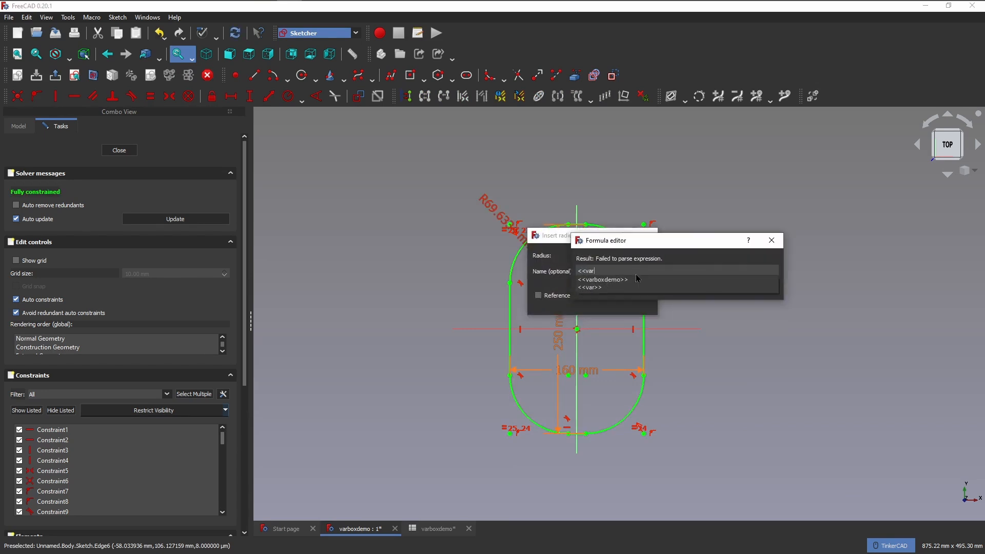
{"action": "type", "text": "r"}
{"action": "key", "text": "Down"}
{"action": "key", "text": "Down"}
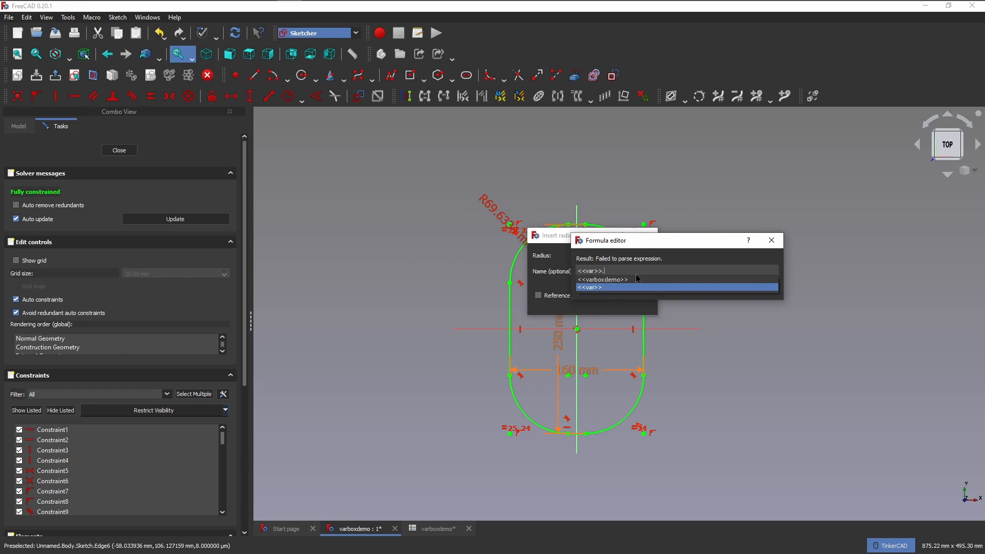
{"action": "type", "text": "radius"}
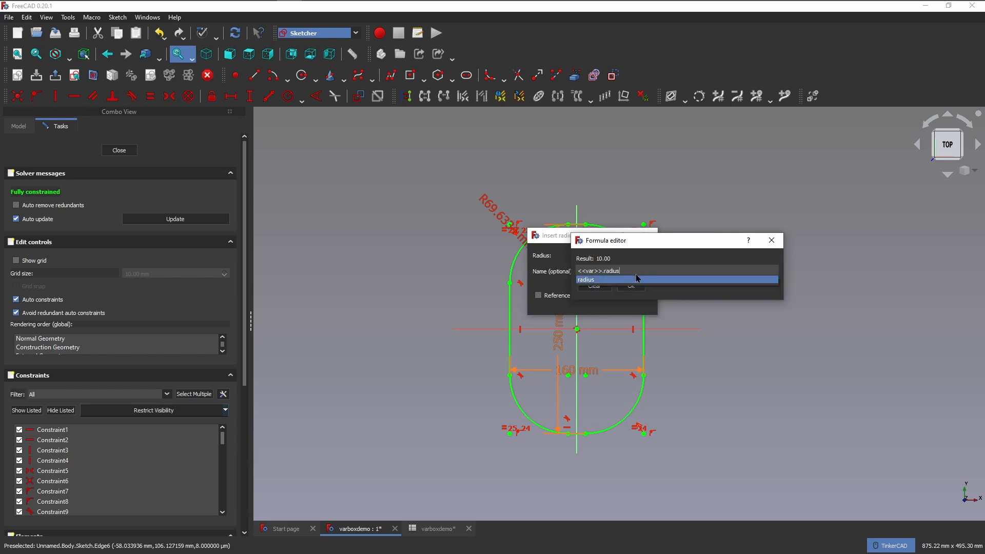
{"action": "left_click", "coordinate": [636, 278]}
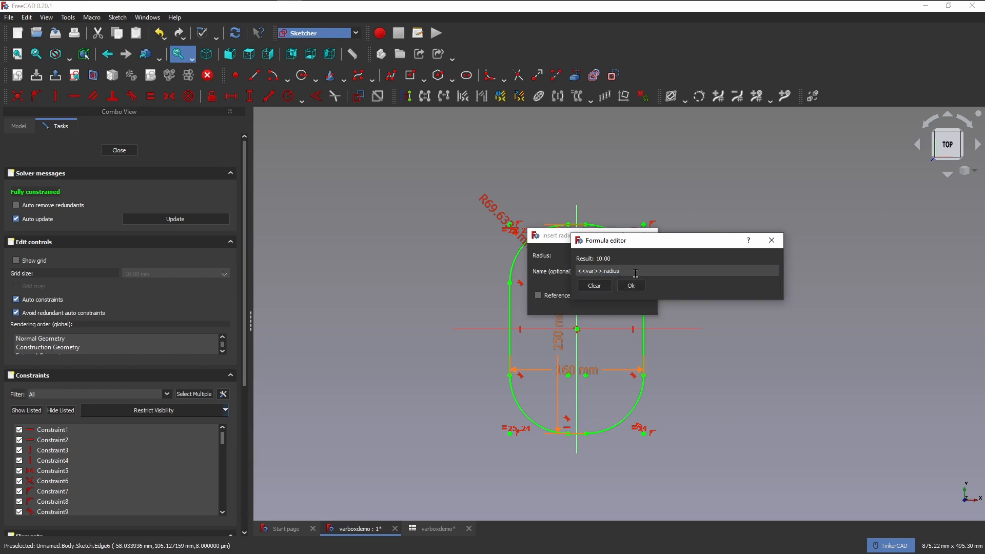
{"action": "left_click", "coordinate": [607, 289]}
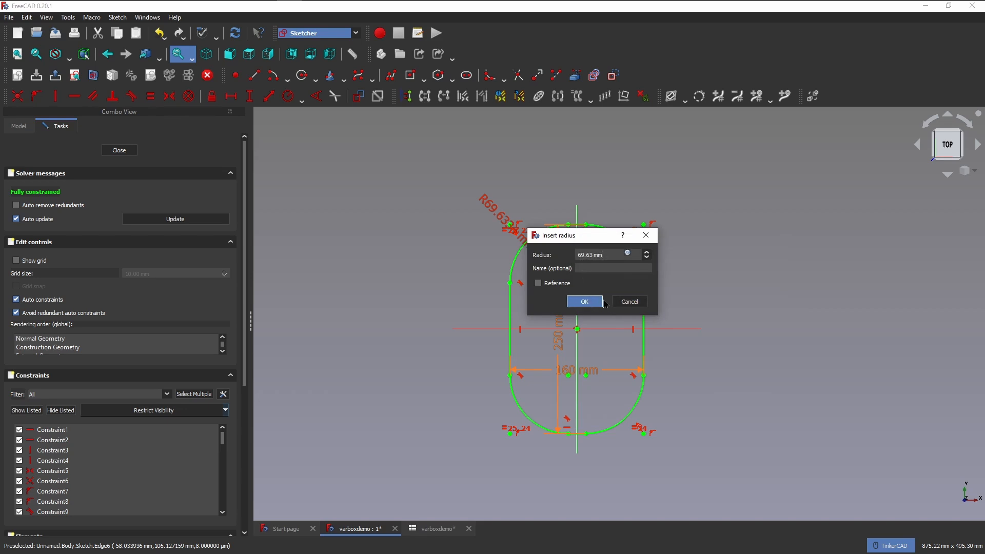
Set the corner arc's radius constraint to the formula <<var>>.radius.
{"action": "left_click", "coordinate": [627, 253]}
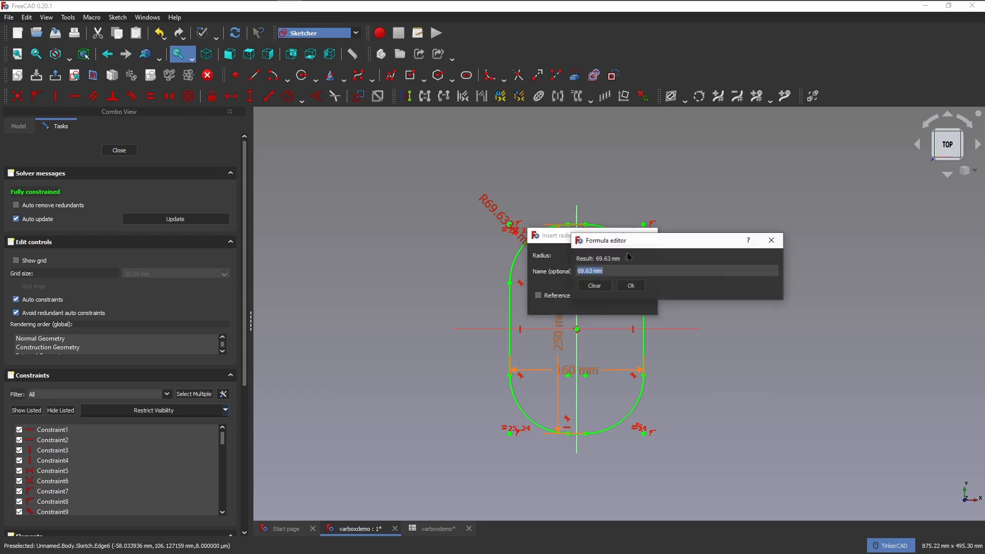
{"action": "type", "text": "<<"}
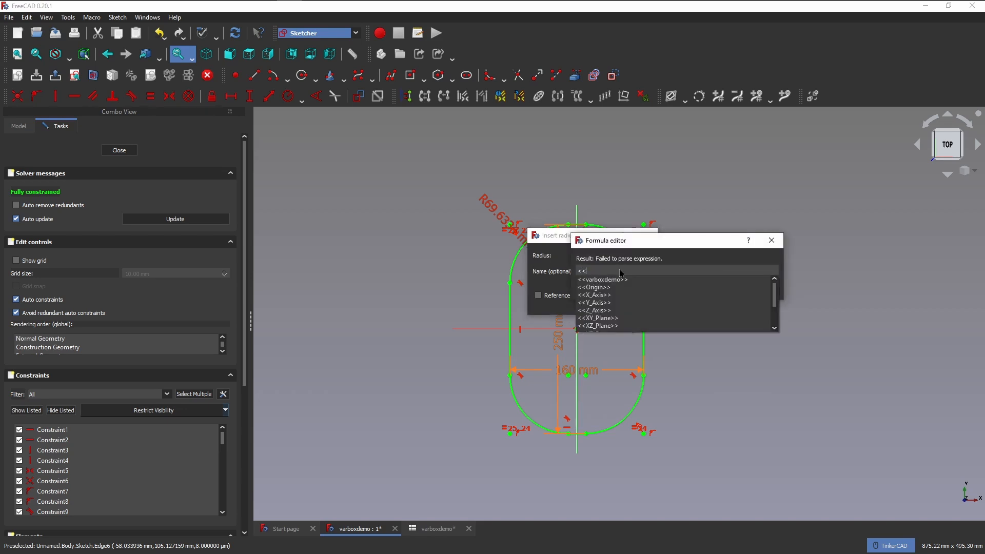
{"action": "type", "text": "var>>."}
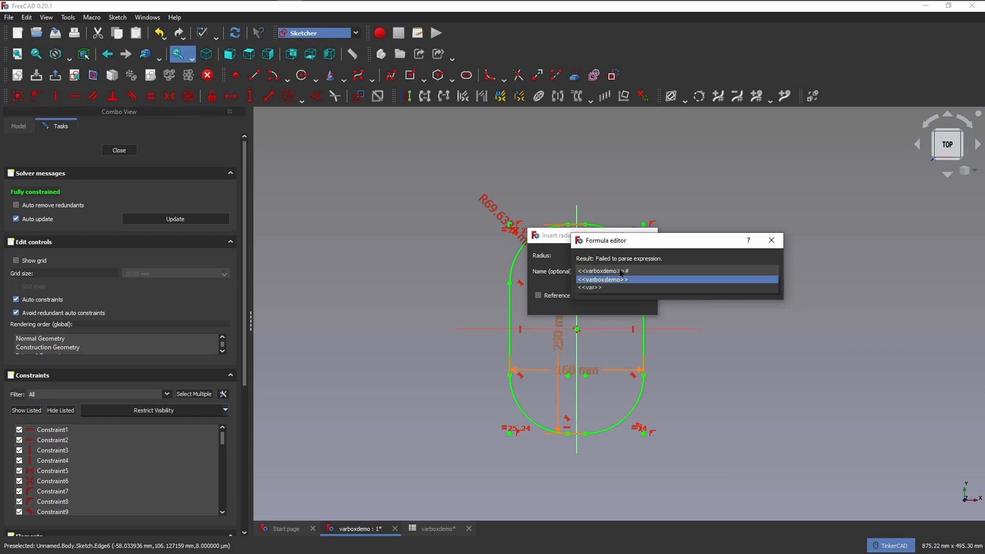
{"action": "type", "text": "ra"}
{"action": "key", "text": "Down"}
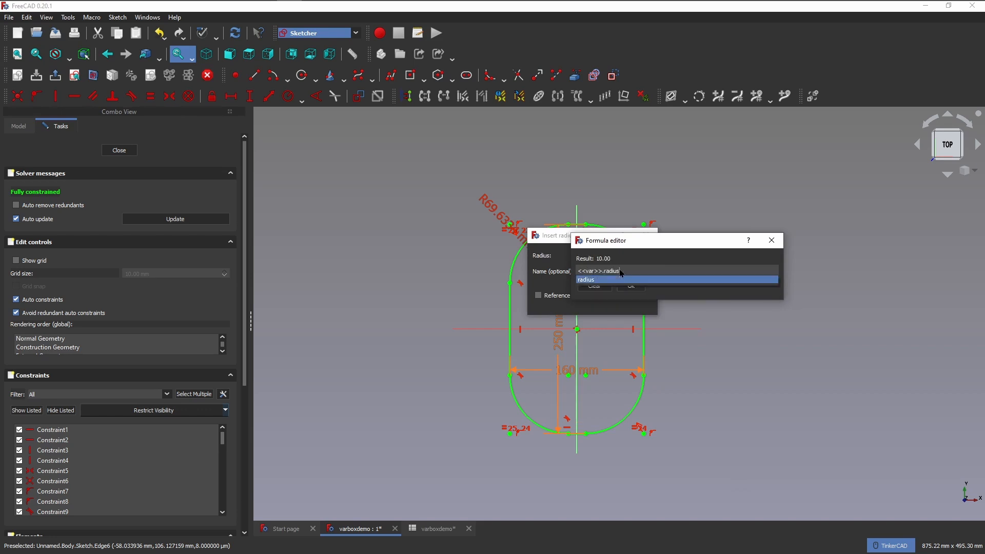
{"action": "key", "text": "Return"}
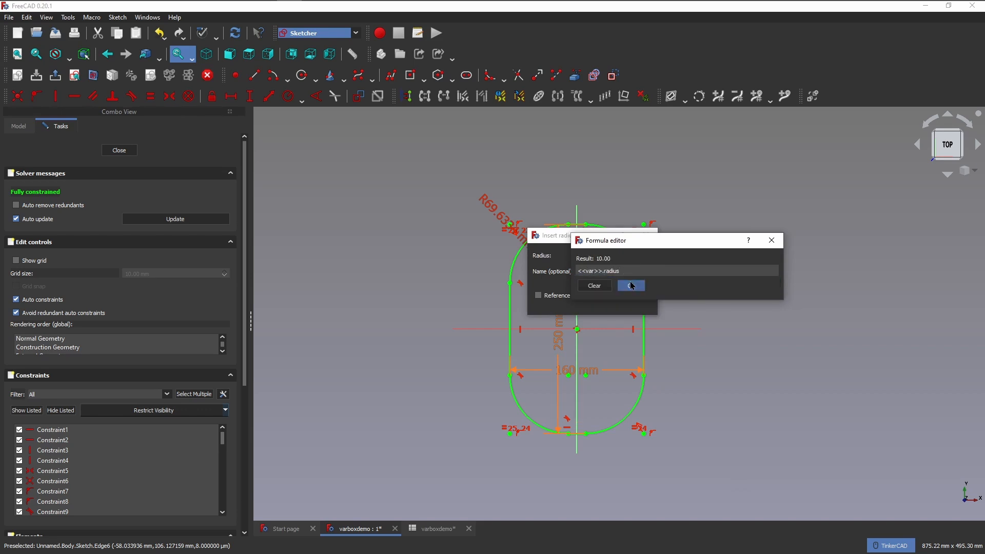
{"action": "left_click", "coordinate": [631, 285]}
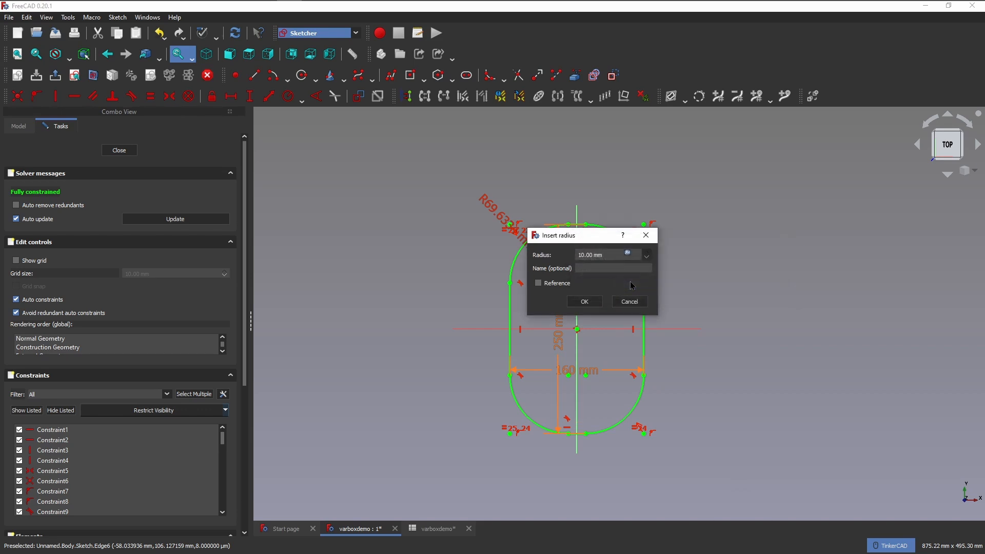
{"action": "left_click", "coordinate": [584, 301]}
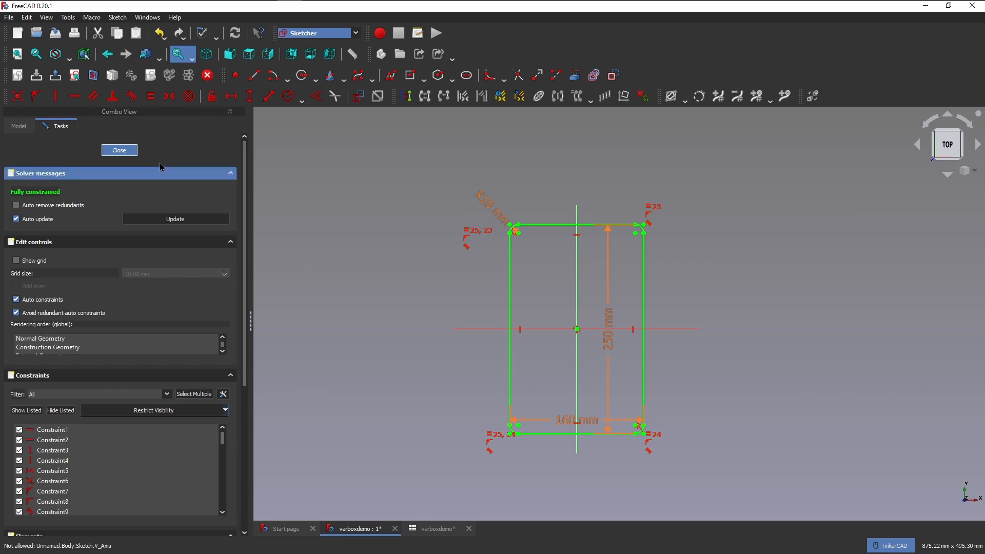
Finish editing the rounded rectangle sketch and save the document.
{"action": "left_click", "coordinate": [119, 151]}
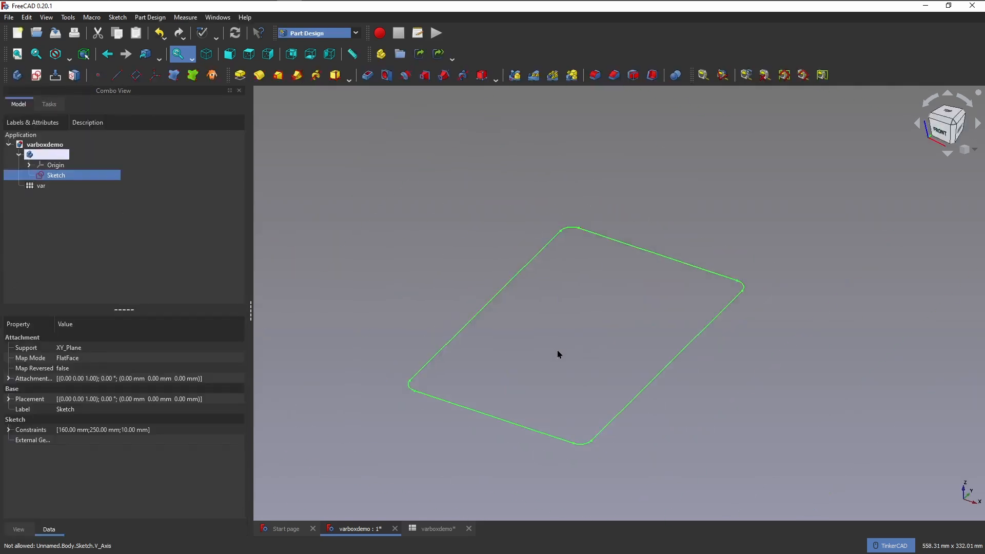
{"action": "key", "text": "ctrl+s"}
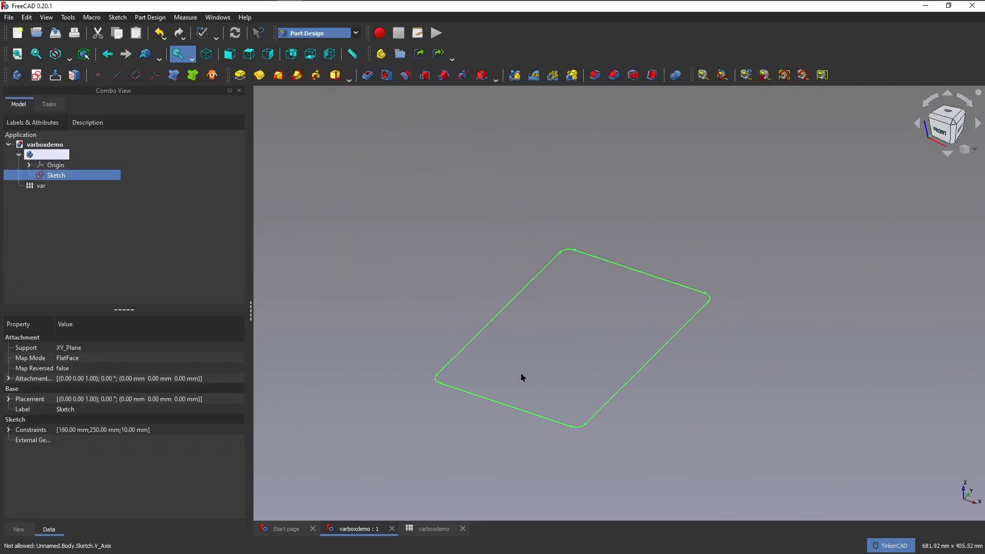
Display the var spreadsheet to review the box parameters in column B.
{"action": "left_click", "coordinate": [431, 528]}
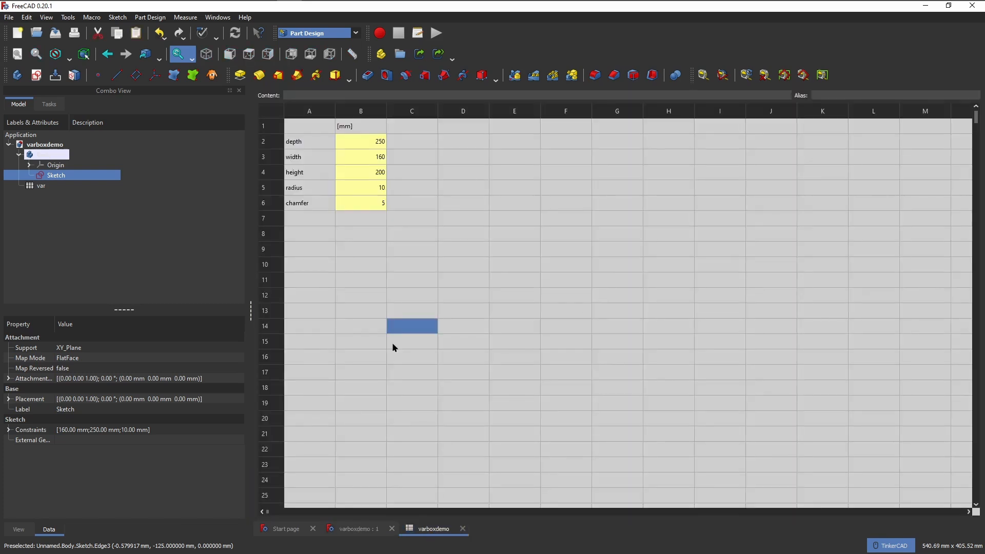
Pad the rounded rectangle sketch with its length driven by the formula <<var>>.height.
{"action": "left_click", "coordinate": [347, 525]}
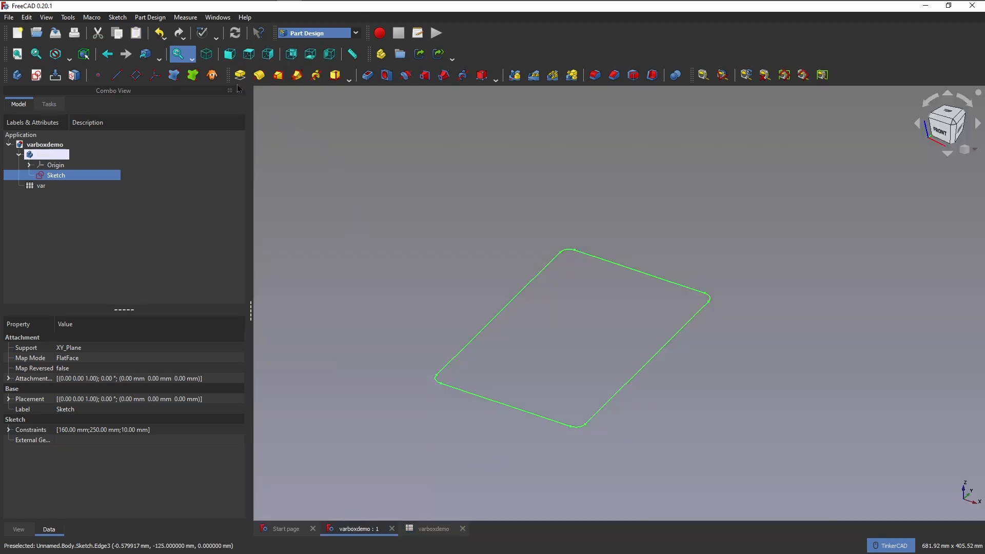
{"action": "left_click", "coordinate": [240, 74]}
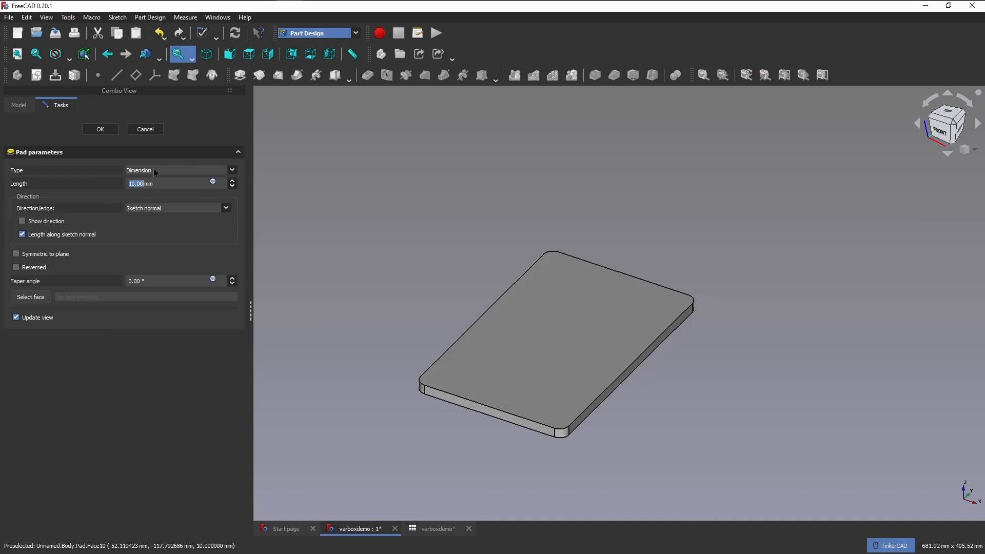
{"action": "left_click", "coordinate": [213, 182]}
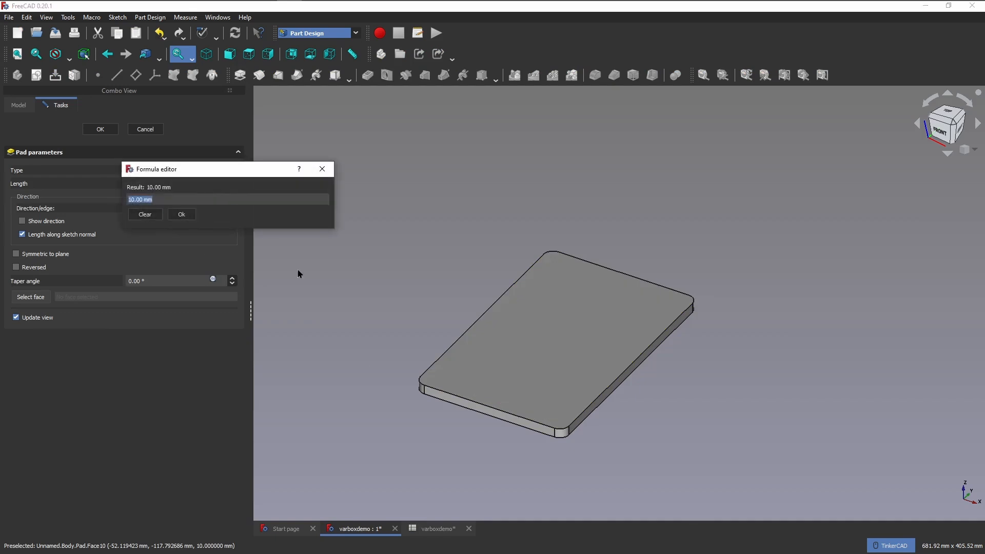
{"action": "type", "text": "<<v"}
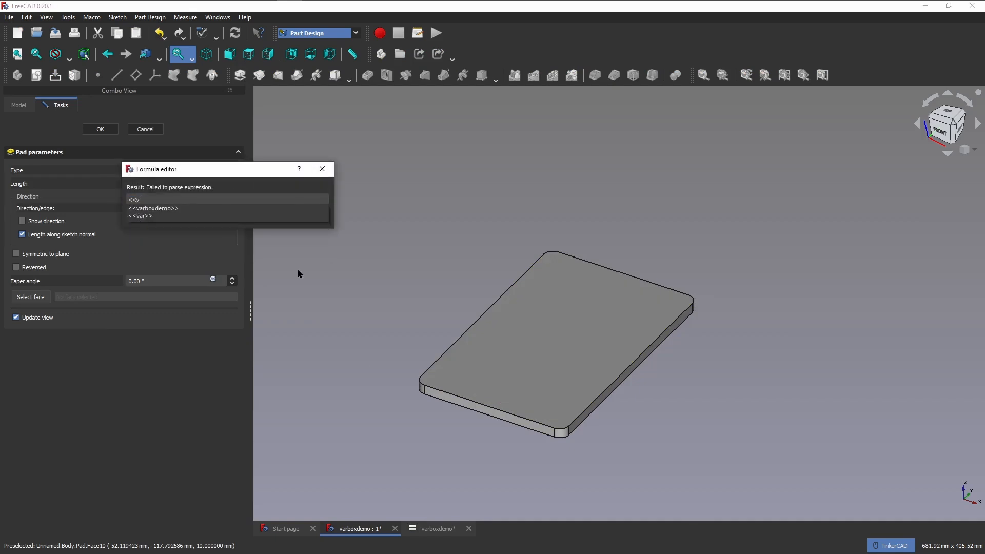
{"action": "type", "text": "ar"}
{"action": "key", "text": "Down"}
{"action": "key", "text": "Down"}
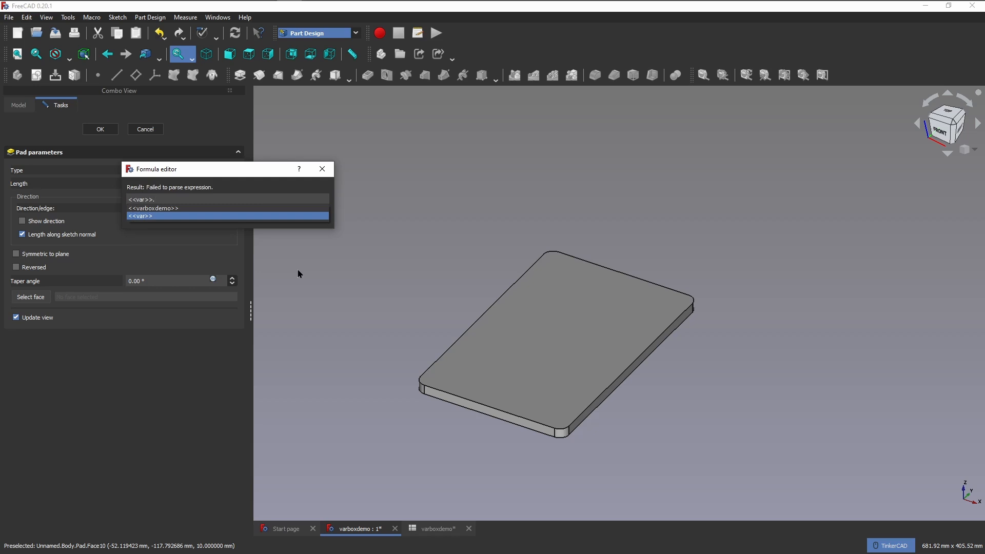
{"action": "type", "text": "he"}
{"action": "key", "text": "Down"}
{"action": "key", "text": "Down"}
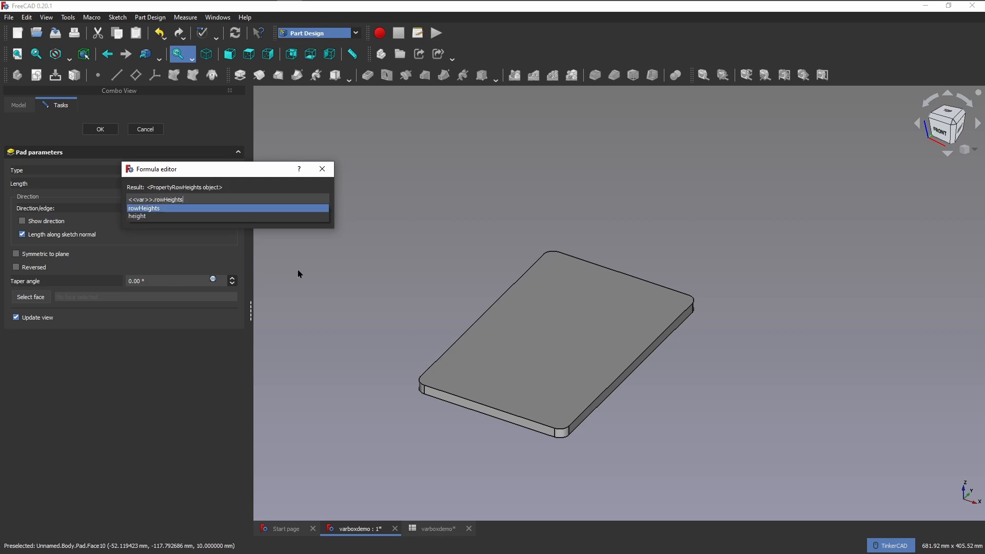
{"action": "key", "text": "Return"}
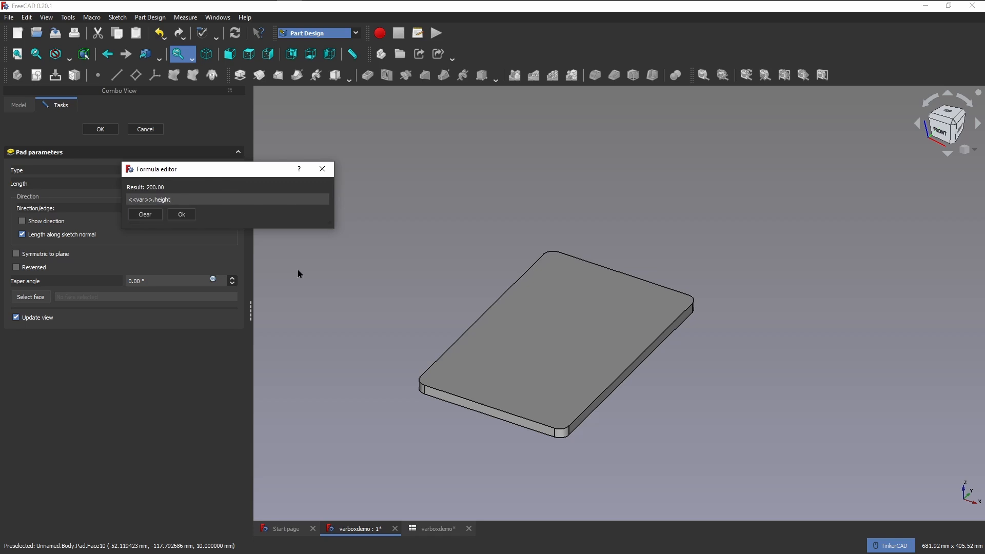
{"action": "key", "text": "Return"}
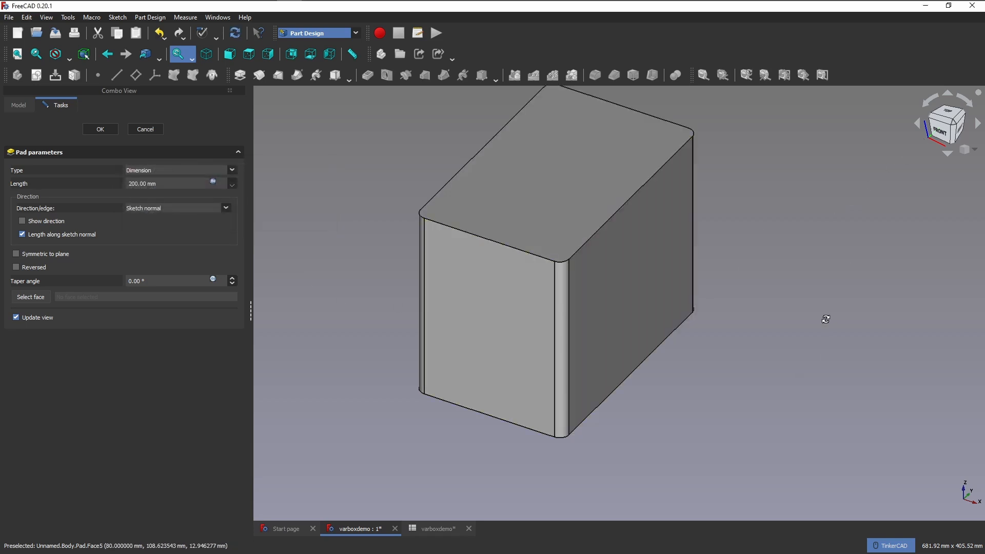
{"action": "right_click_drag", "start_coordinate": [827, 318], "coordinate": [711, 232]}
{"action": "middle_click_drag", "start_coordinate": [711, 359], "coordinate": [627, 225]}
{"action": "scroll", "coordinate": [710, 428], "scroll_direction": "down", "scroll_amount": 1}
{"action": "mouse_move", "coordinate": [651, 338]}
{"action": "right_mouse_down"}
{"action": "mouse_move", "coordinate": [660, 325]}
{"action": "mouse_move", "coordinate": [655, 352]}
{"action": "right_mouse_up"}
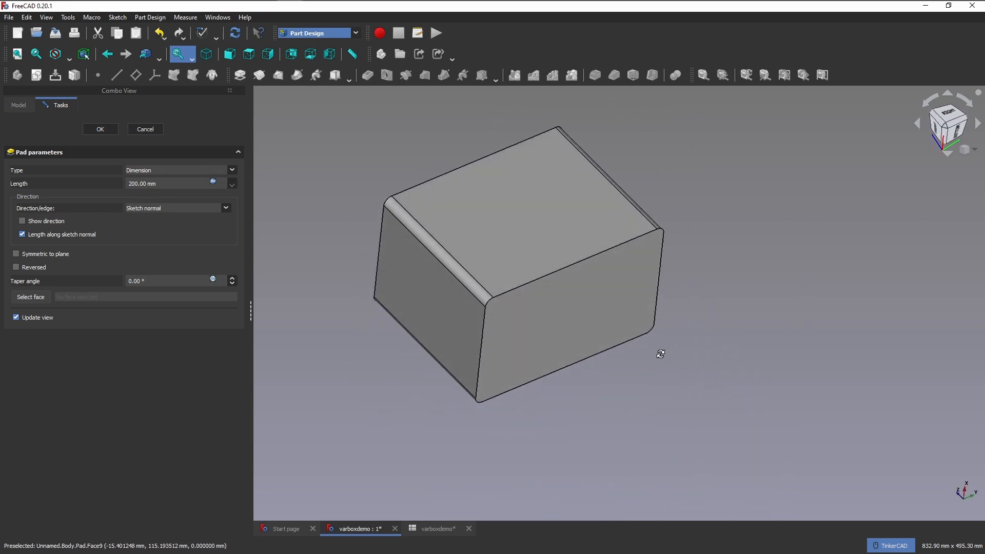
{"action": "left_click", "coordinate": [100, 130]}
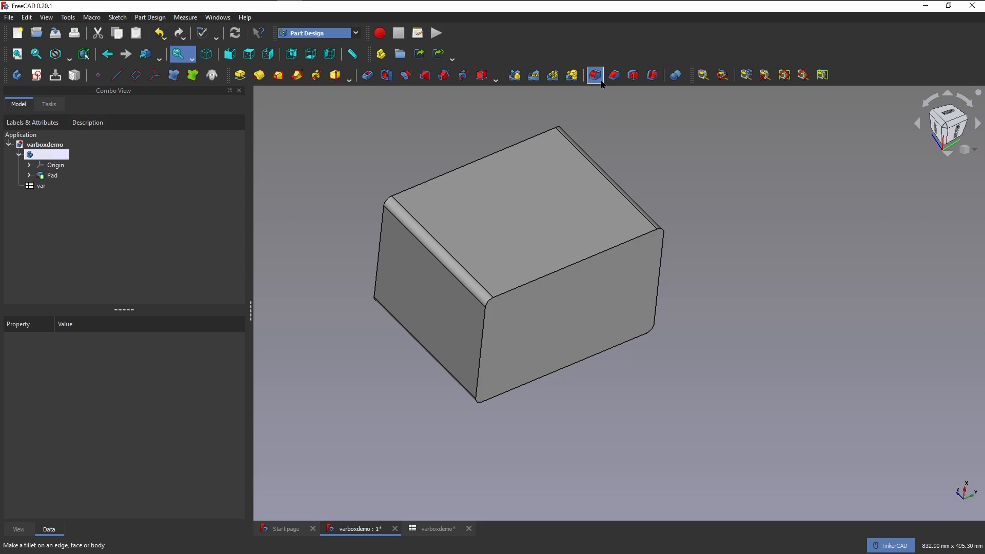
Apply an equal-distance chamfer to the bottom face of the padded box.
{"action": "left_click", "coordinate": [595, 75]}
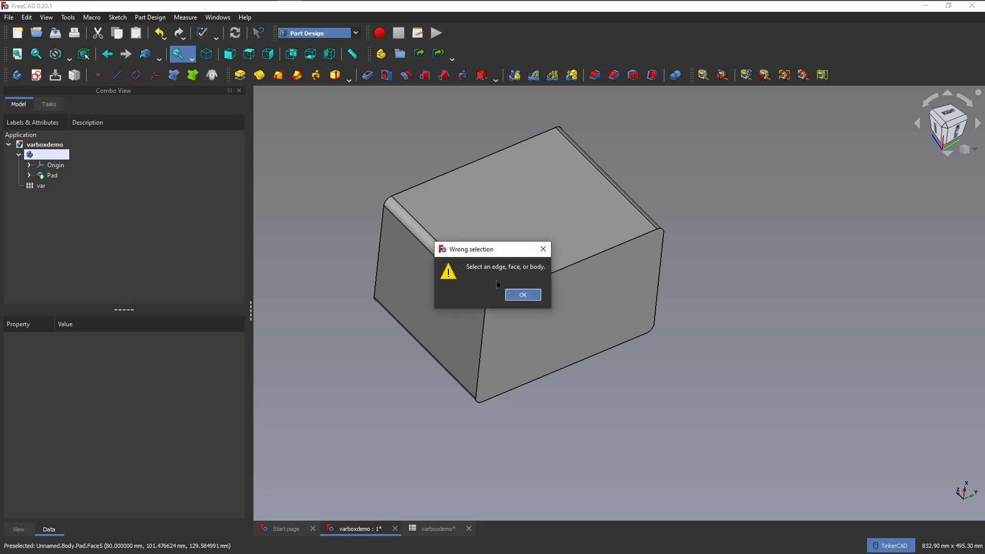
{"action": "left_click", "coordinate": [523, 295]}
{"action": "left_click", "coordinate": [534, 315]}
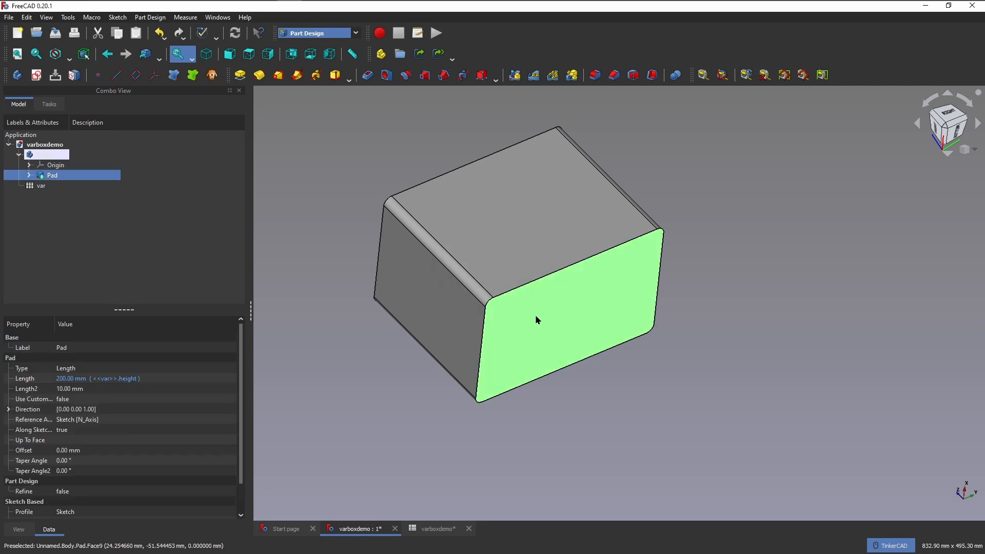
{"action": "left_click", "coordinate": [613, 76]}
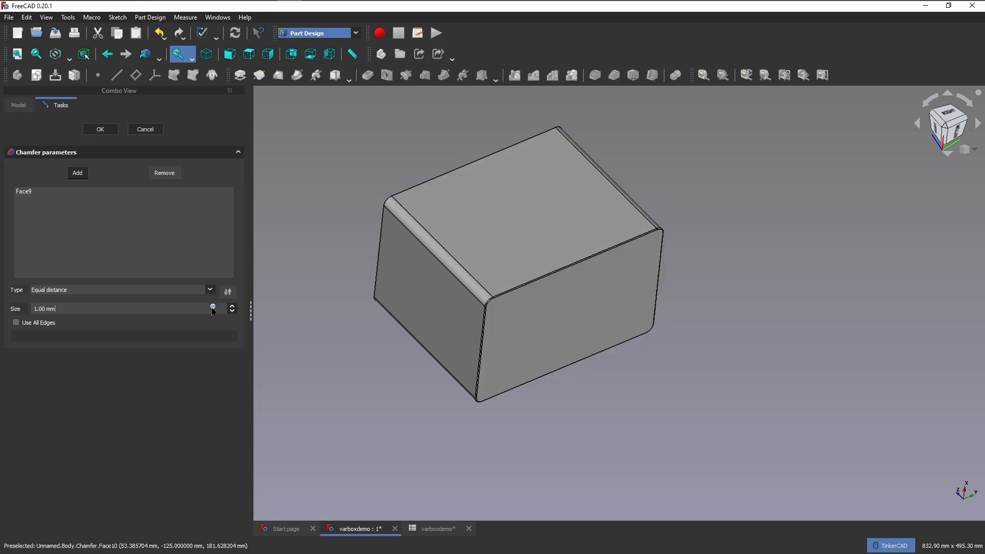
Set the chamfer's size to the formula <<var>>.chamfer and accept the chamfer.
{"action": "left_click", "coordinate": [213, 307]}
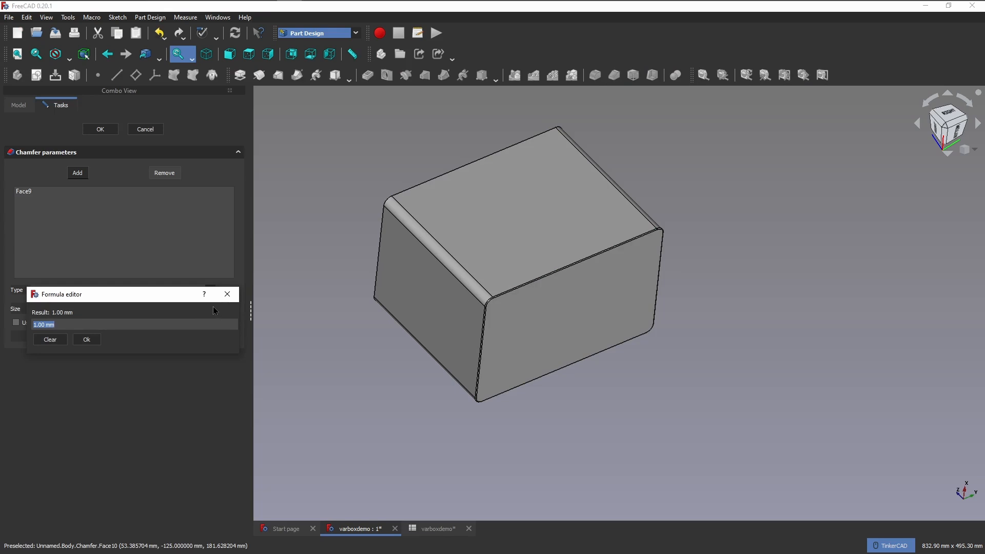
{"action": "type", "text": "<<var"}
{"action": "key", "text": "Down"}
{"action": "key", "text": "Down"}
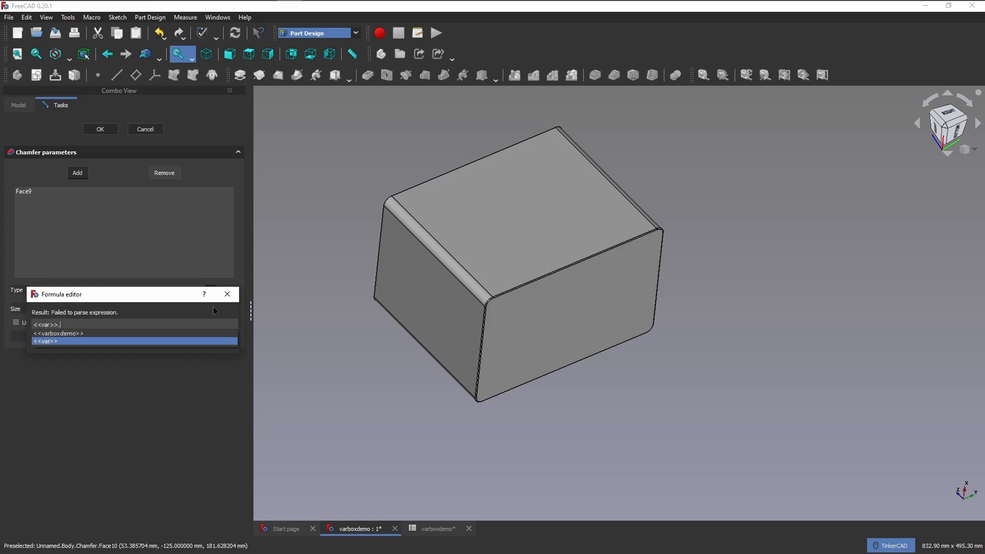
{"action": "key", "text": "Return"}
{"action": "type", "text": ".cham"}
{"action": "key", "text": "Down"}
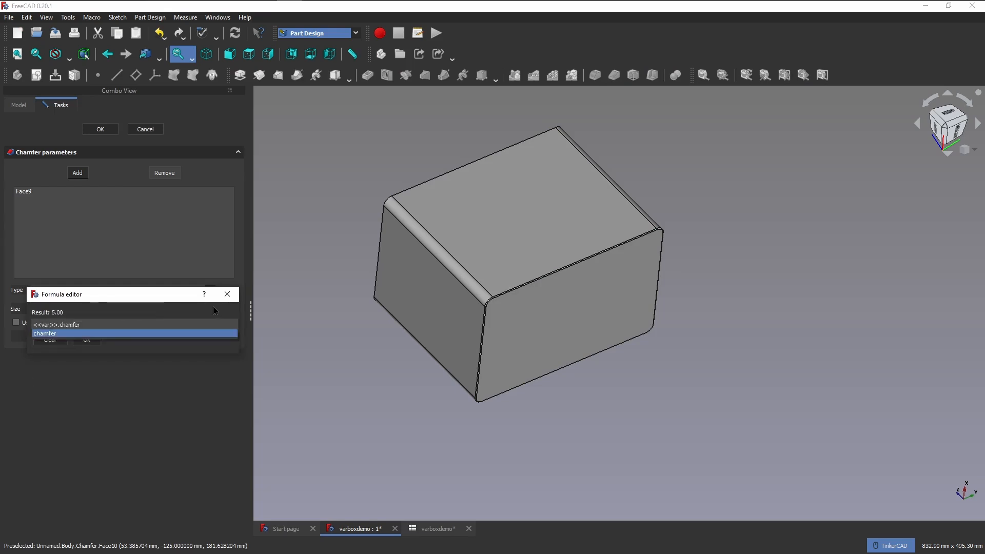
{"action": "key", "text": "Return"}
{"action": "key", "text": "Return"}
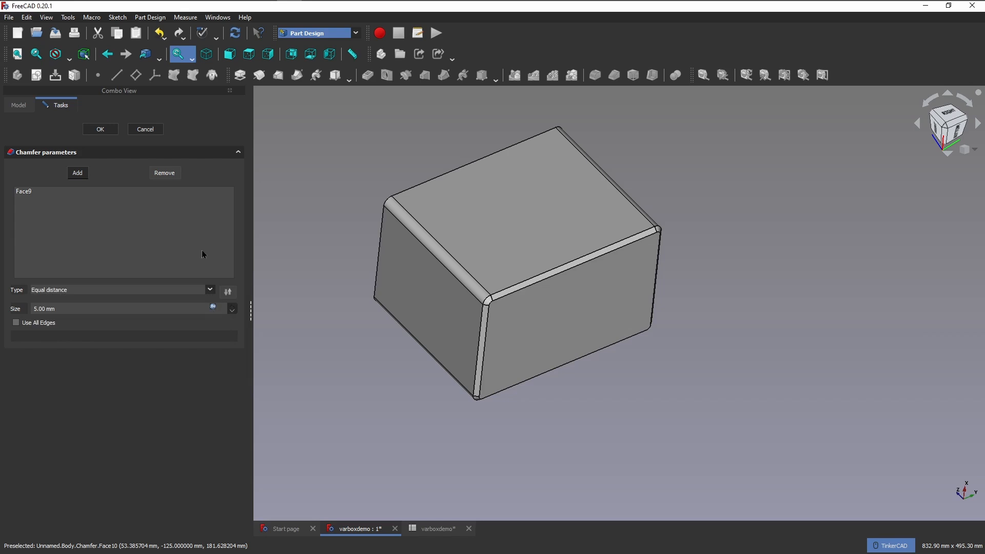
{"action": "left_click", "coordinate": [100, 129]}
Examine the chamfered bottom edges and rounded corners of the box from several sides, and save the document.
{"action": "middle_click_drag", "start_coordinate": [837, 235], "coordinate": [827, 239]}
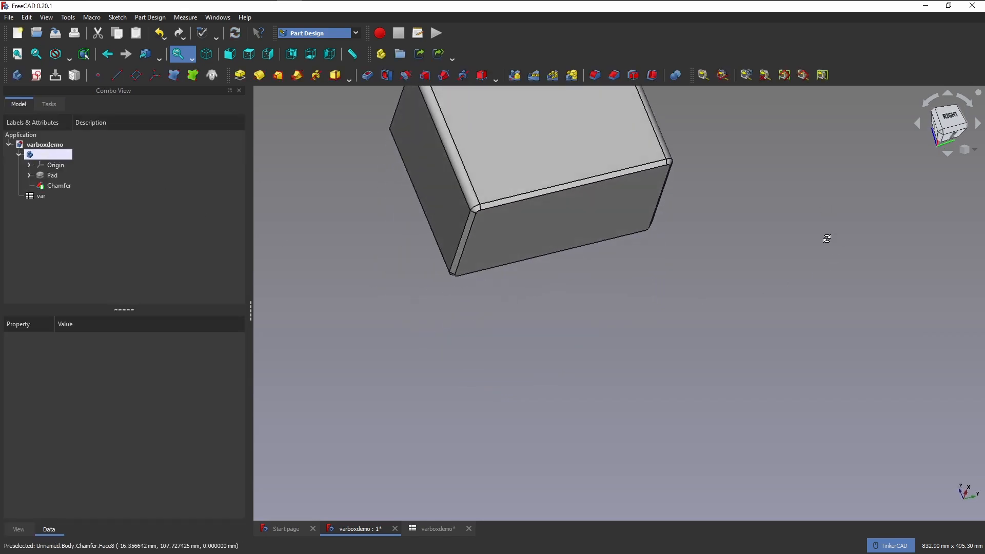
{"action": "middle_click_drag", "start_coordinate": [691, 311], "coordinate": [688, 436]}
{"action": "mouse_move", "coordinate": [943, 136]}
{"action": "left_mouse_down"}
{"action": "mouse_move", "coordinate": [944, 186]}
{"action": "mouse_move", "coordinate": [949, 128]}
{"action": "left_mouse_up"}
{"action": "right_click_drag", "start_coordinate": [895, 173], "coordinate": [838, 257]}
{"action": "middle_click_drag", "start_coordinate": [730, 267], "coordinate": [722, 430]}
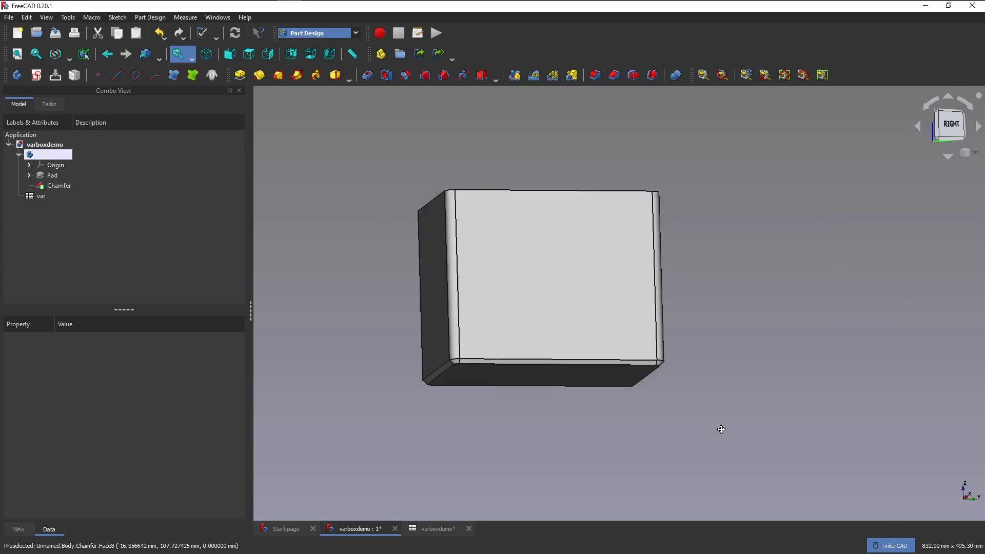
{"action": "right_click_drag", "start_coordinate": [721, 430], "coordinate": [599, 426]}
{"action": "right_click", "coordinate": [598, 427]}
{"action": "middle_click_drag", "start_coordinate": [551, 424], "coordinate": [698, 423]}
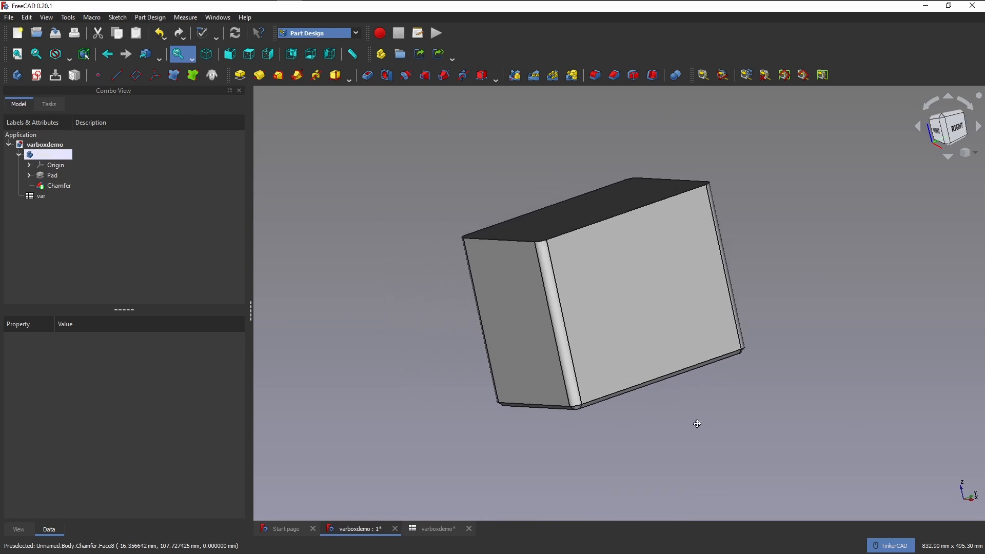
{"action": "right_click_drag", "start_coordinate": [698, 424], "coordinate": [581, 429]}
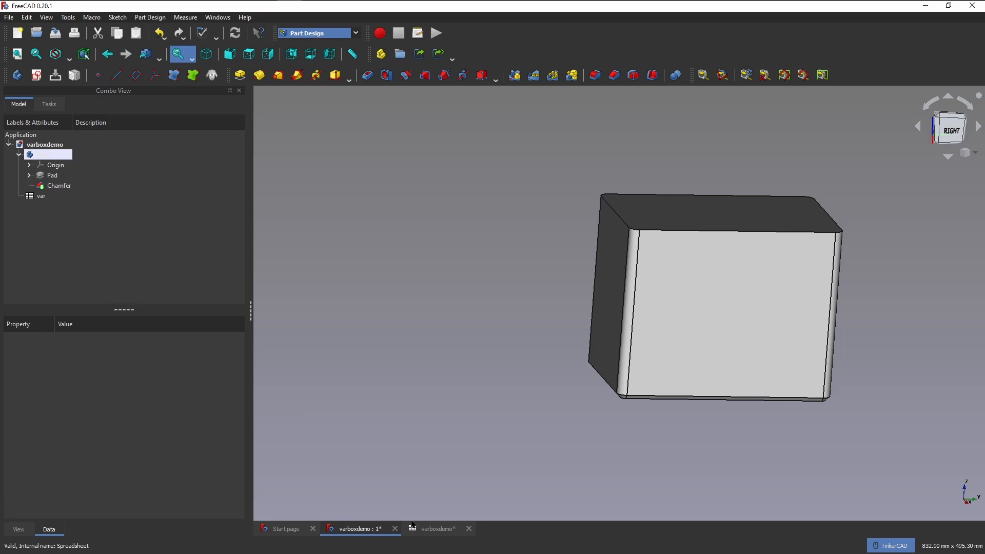
{"action": "key", "text": "ctrl+s"}
Close the Start page and tile the 3D view and the spreadsheet side by side.
{"action": "left_click", "coordinate": [215, 17]}
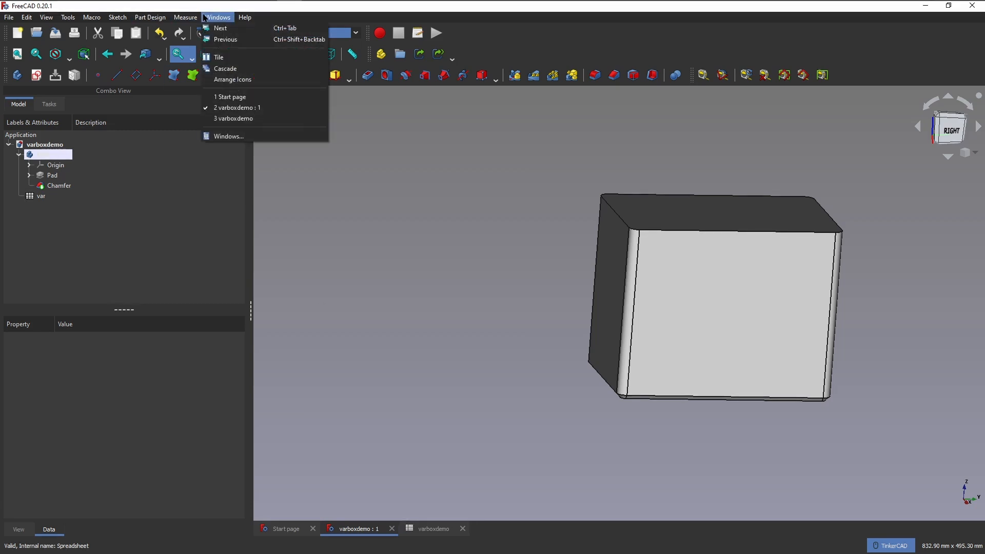
{"action": "left_click", "coordinate": [226, 62]}
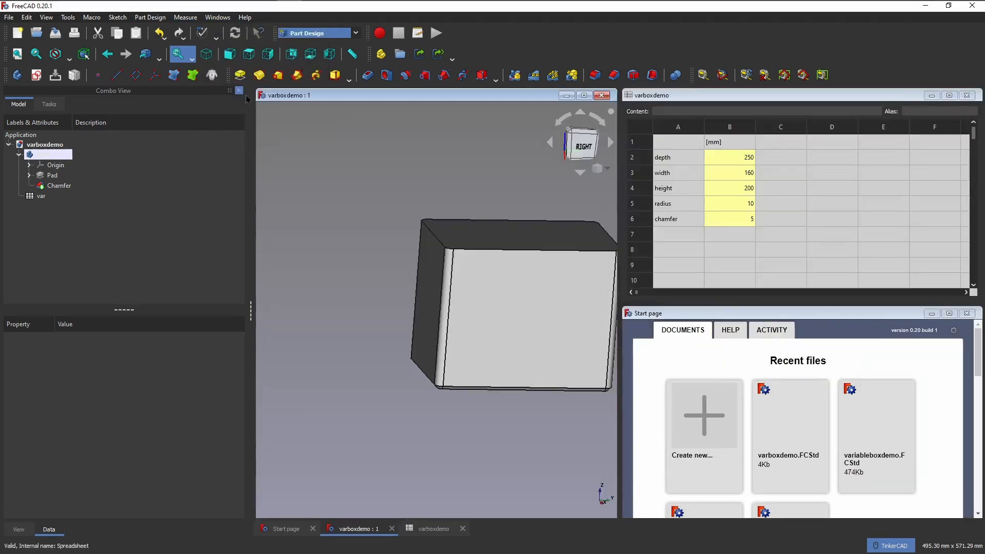
{"action": "left_click", "coordinate": [968, 315]}
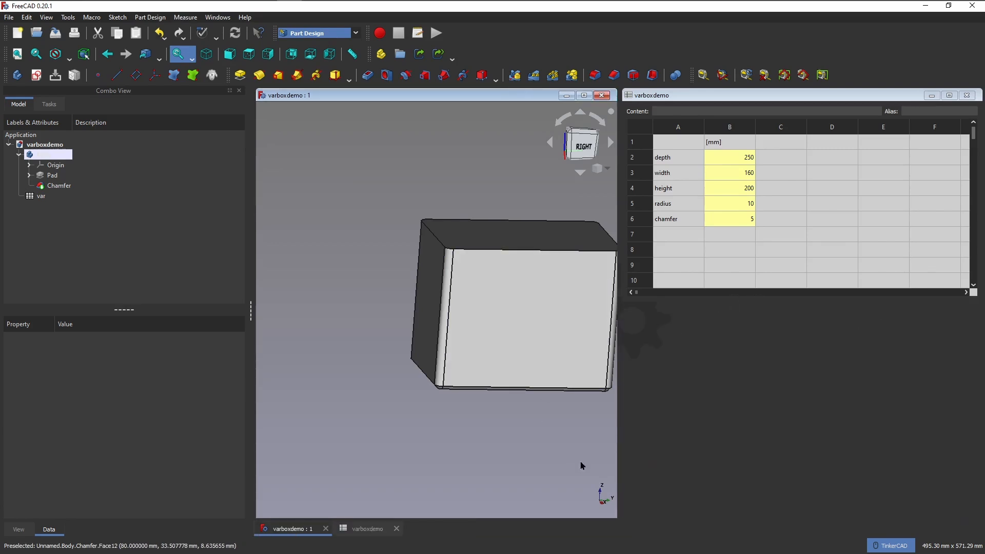
{"action": "left_click_drag", "start_coordinate": [617, 415], "coordinate": [732, 405]}
{"action": "left_click", "coordinate": [218, 17]}
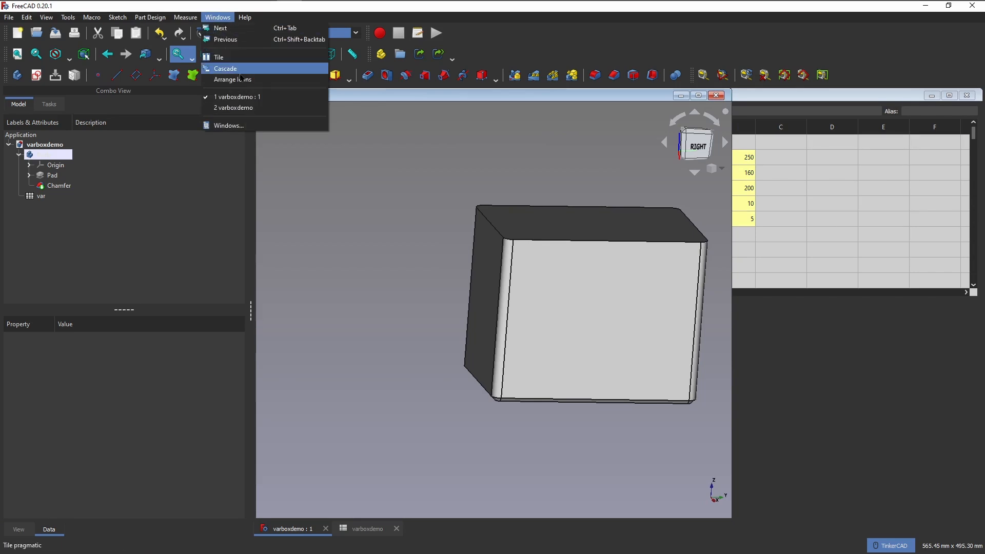
{"action": "left_click", "coordinate": [231, 55]}
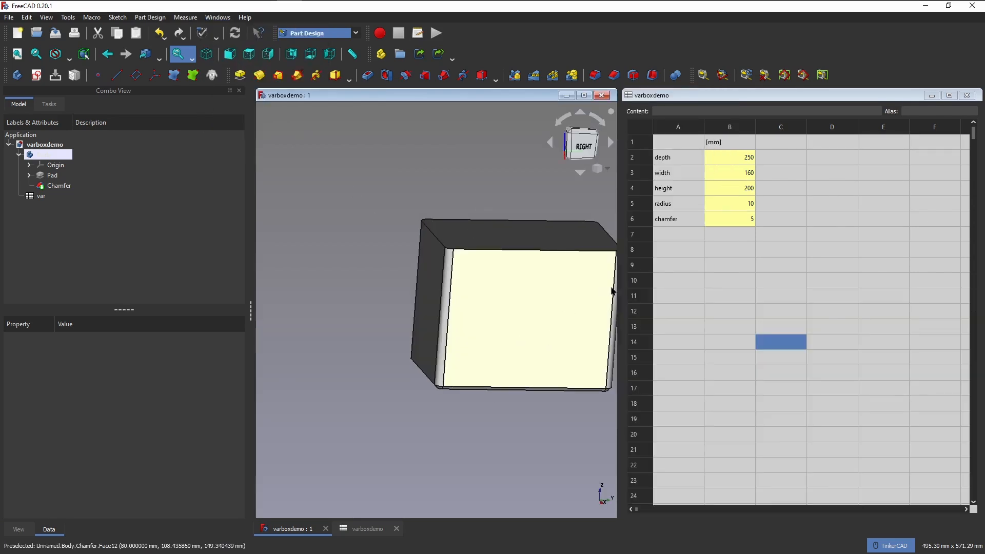
Narrow the spreadsheet window to about columns A to C and widen the 3D view to meet it.
{"action": "left_click_drag", "start_coordinate": [617, 291], "coordinate": [699, 291]}
{"action": "left_click", "coordinate": [715, 292]}
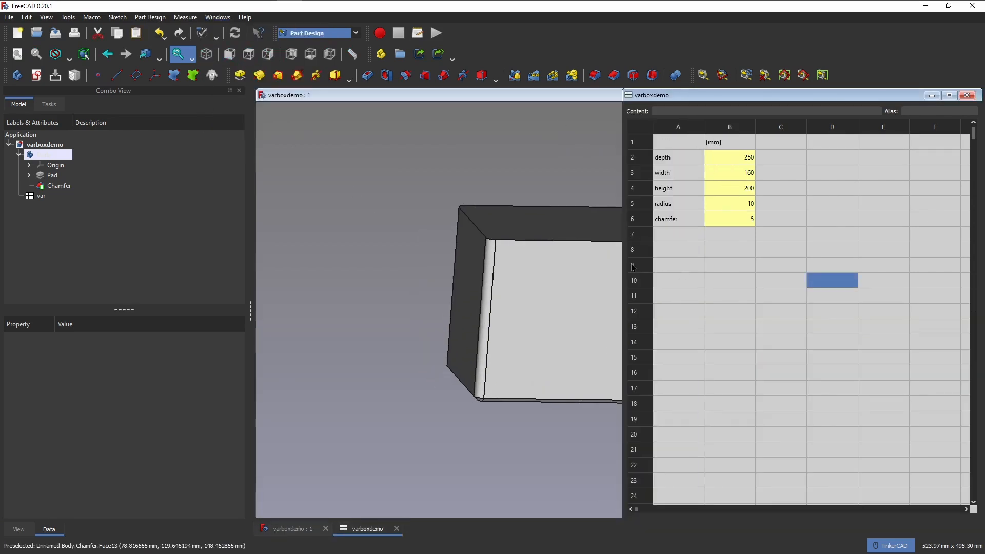
{"action": "left_click_drag", "start_coordinate": [621, 259], "coordinate": [807, 271]}
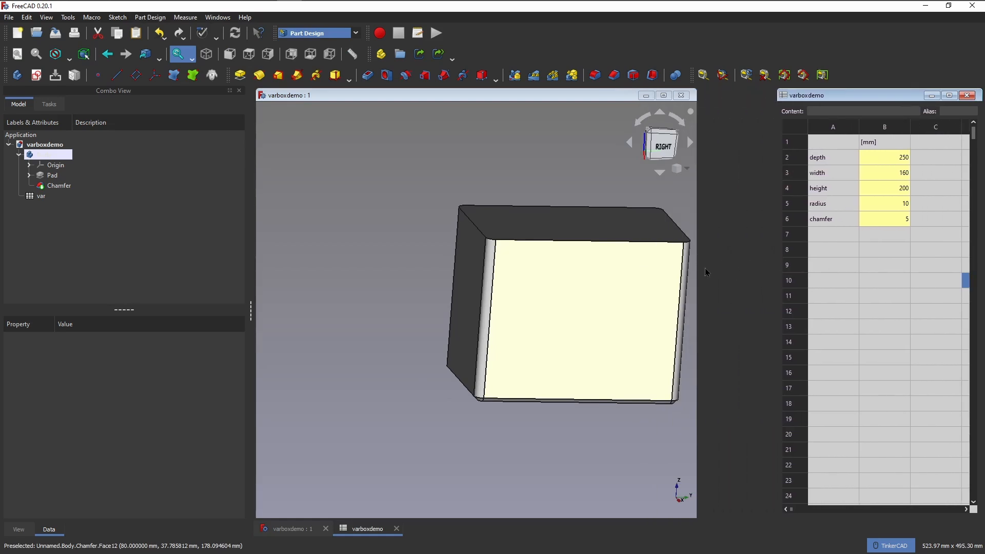
{"action": "left_click_drag", "start_coordinate": [697, 265], "coordinate": [774, 259]}
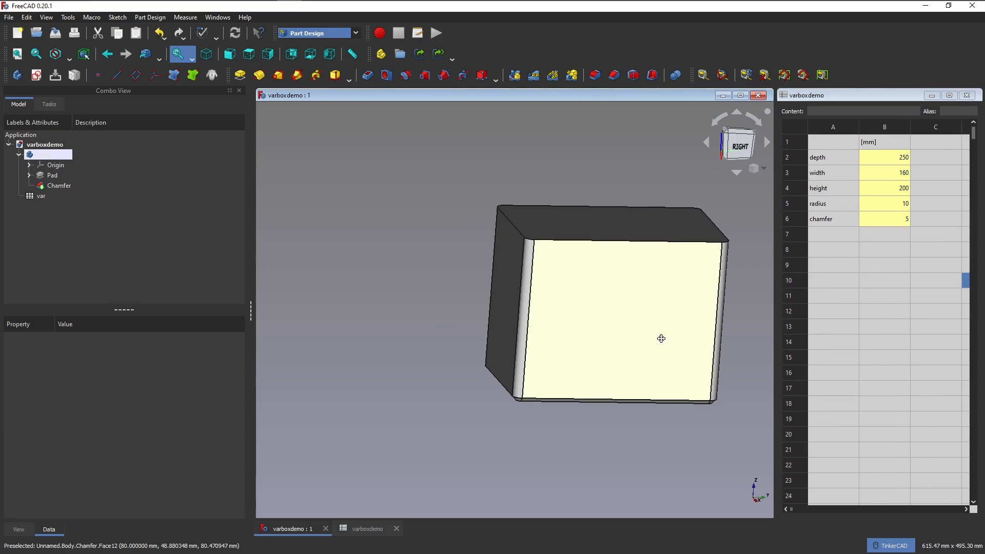
Set the chamfer parameter in cell B6 of the spreadsheet to 10 mm.
{"action": "middle_click_drag", "start_coordinate": [660, 339], "coordinate": [557, 321]}
{"action": "right_click_drag", "start_coordinate": [556, 320], "coordinate": [523, 339]}
{"action": "middle_click_drag", "start_coordinate": [589, 405], "coordinate": [481, 404]}
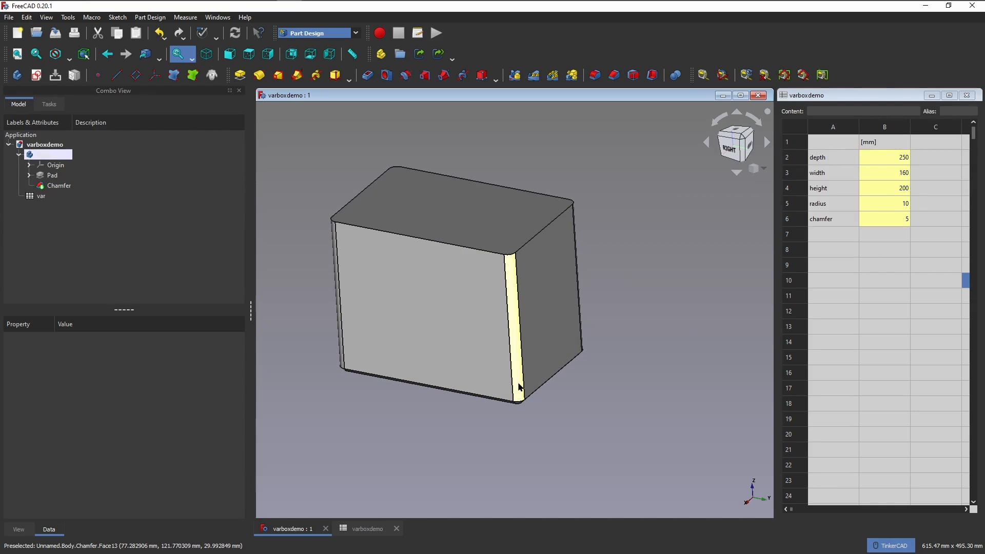
{"action": "left_click", "coordinate": [888, 221]}
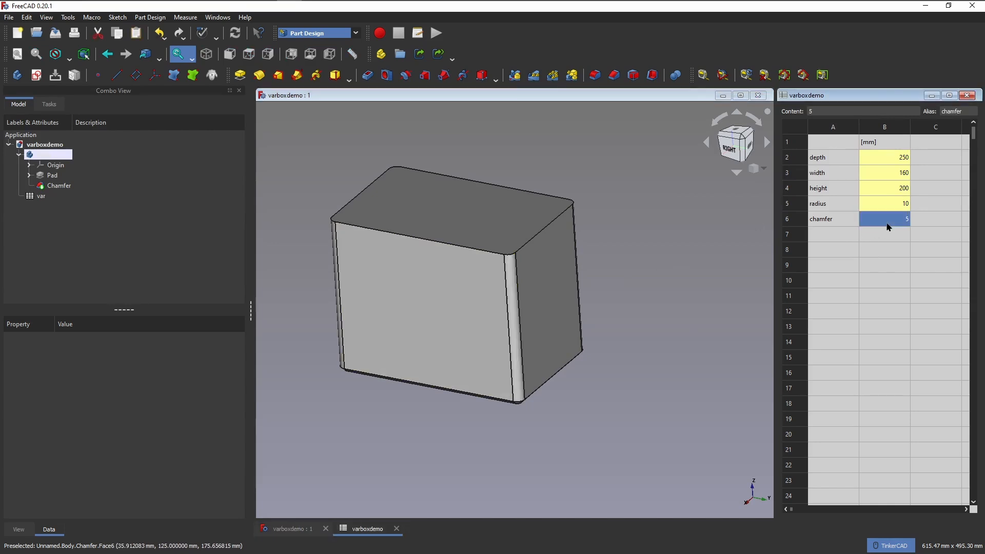
{"action": "type", "text": "10"}
{"action": "key", "text": "Return"}
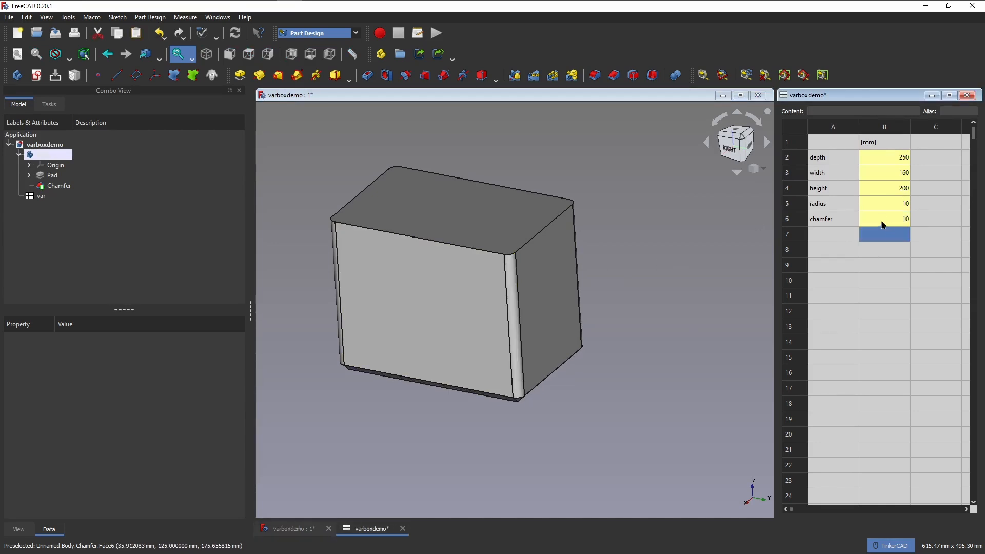
Set the radius parameter to 20 mm and the height parameter to 100 mm in the spreadsheet.
{"action": "left_click", "coordinate": [883, 210]}
{"action": "type", "text": "20"}
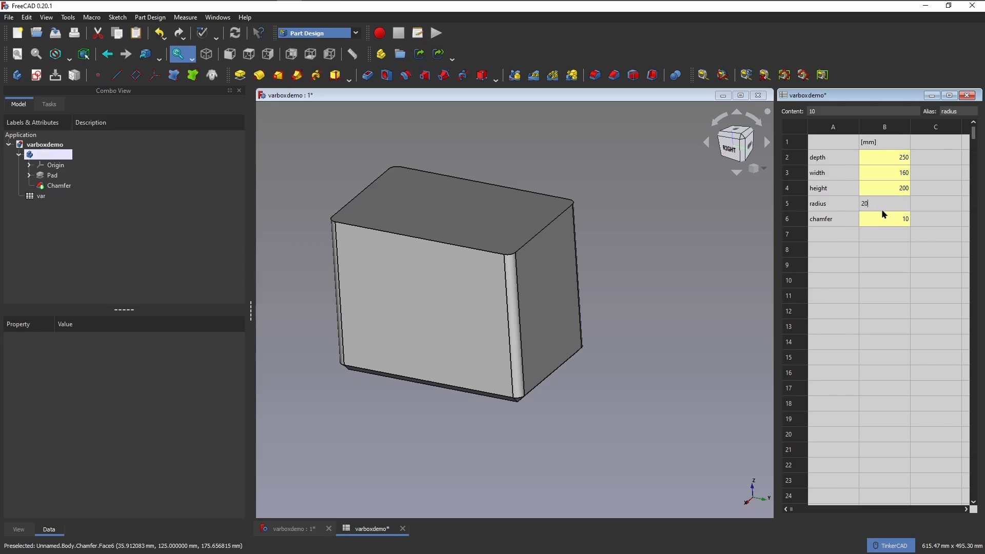
{"action": "key", "text": "Return"}
{"action": "left_click", "coordinate": [871, 193]}
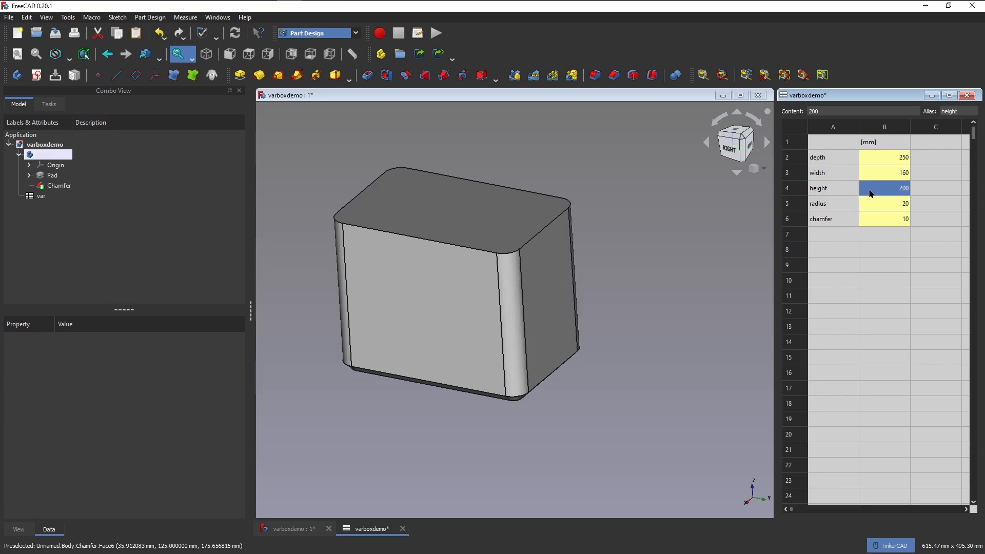
{"action": "type", "text": "100"}
{"action": "key", "text": "Return"}
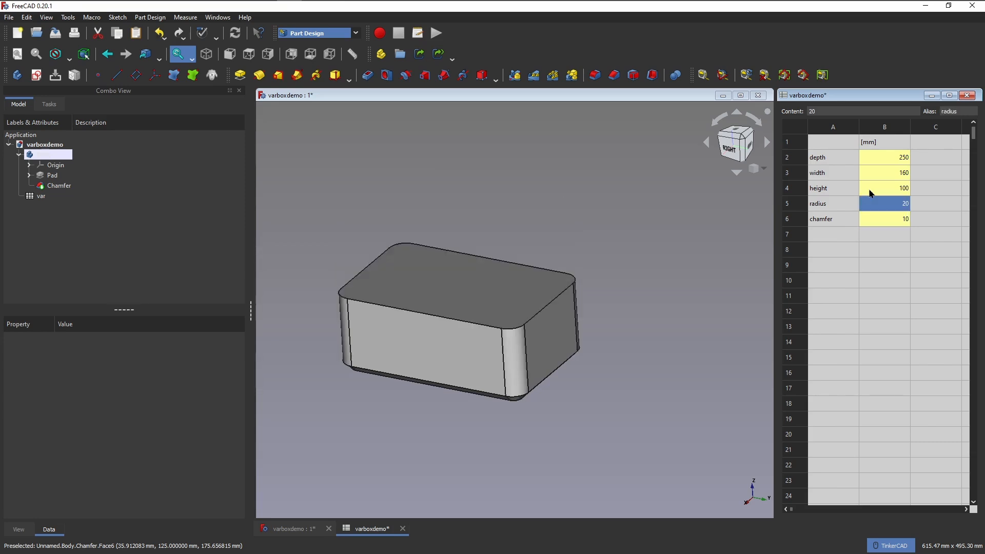
Set the chamfer parameter to 5 mm and the radius parameter to 10 mm in the spreadsheet.
{"action": "left_click", "coordinate": [872, 227]}
{"action": "type", "text": "5"}
{"action": "key", "text": "Return"}
{"action": "key", "text": "Up"}
{"action": "key", "text": "Up"}
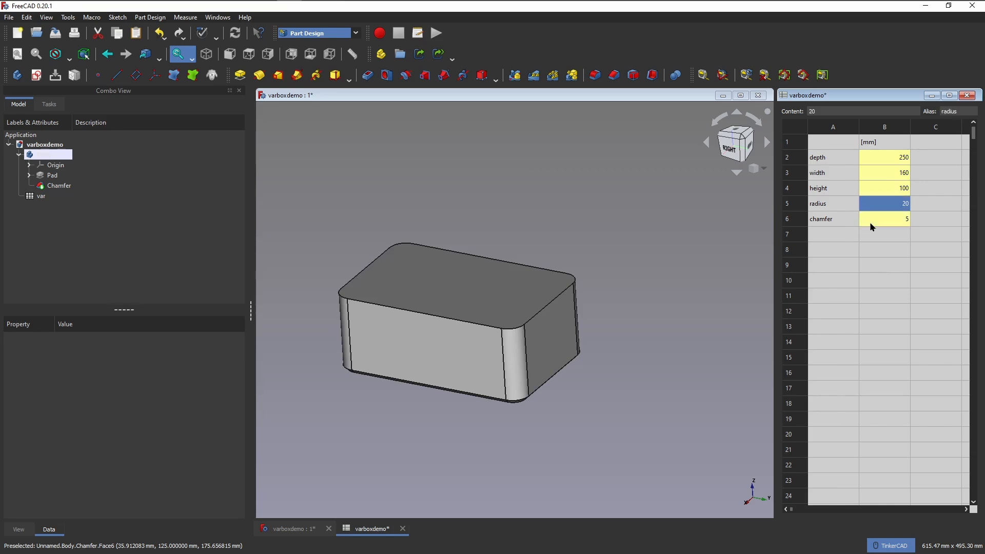
{"action": "type", "text": "10"}
{"action": "key", "text": "Return"}
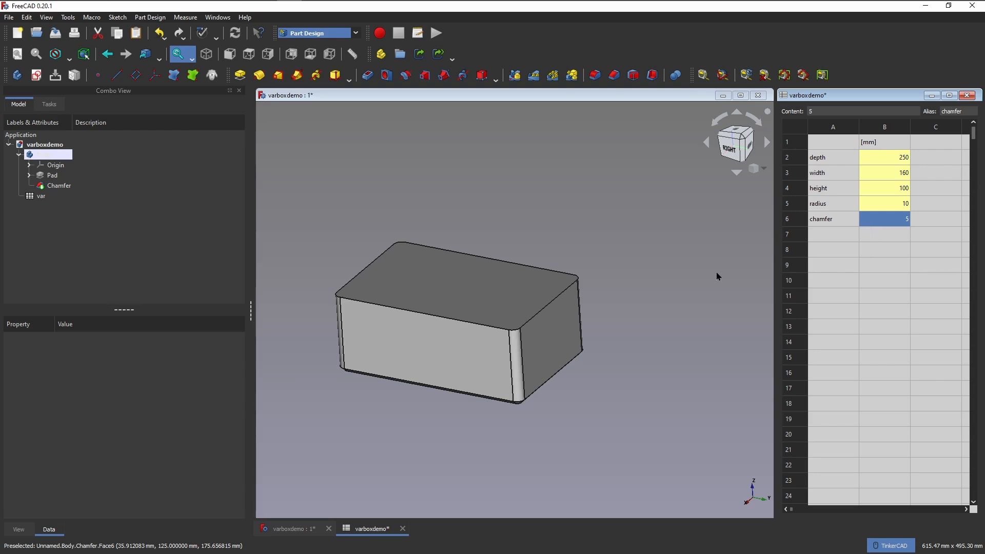
Set the height parameter in cell B4 of the spreadsheet to 200 mm.
{"action": "left_click", "coordinate": [870, 193]}
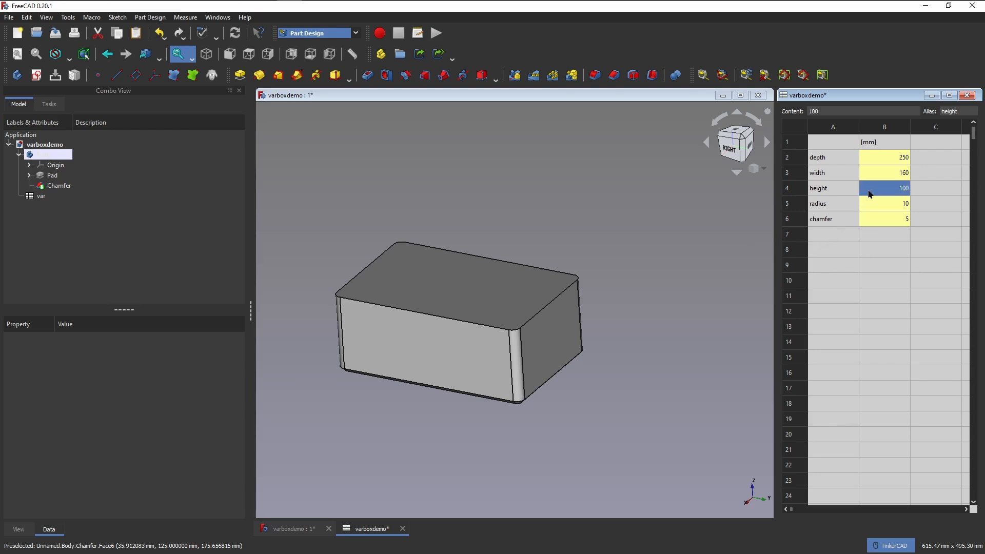
{"action": "type", "text": "200"}
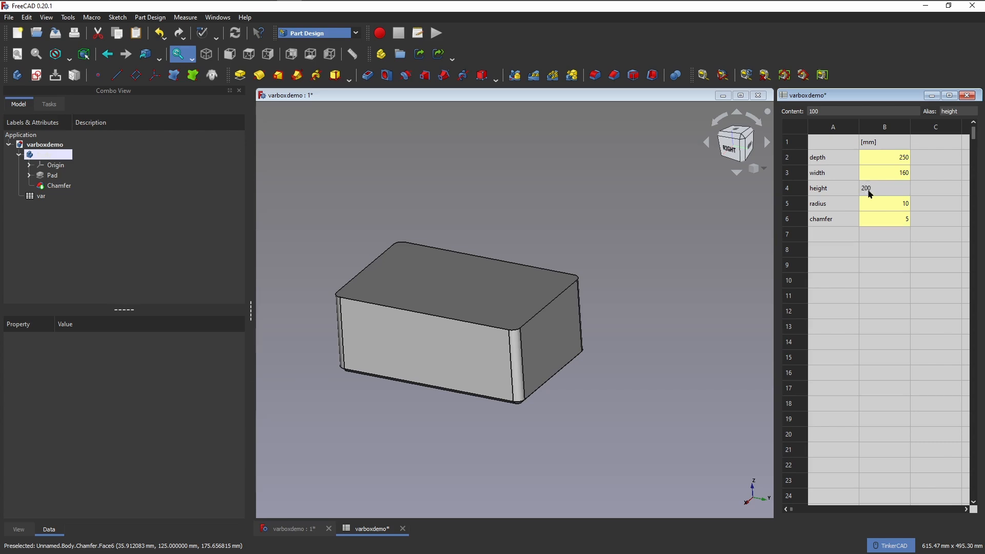
{"action": "key", "text": "Return"}
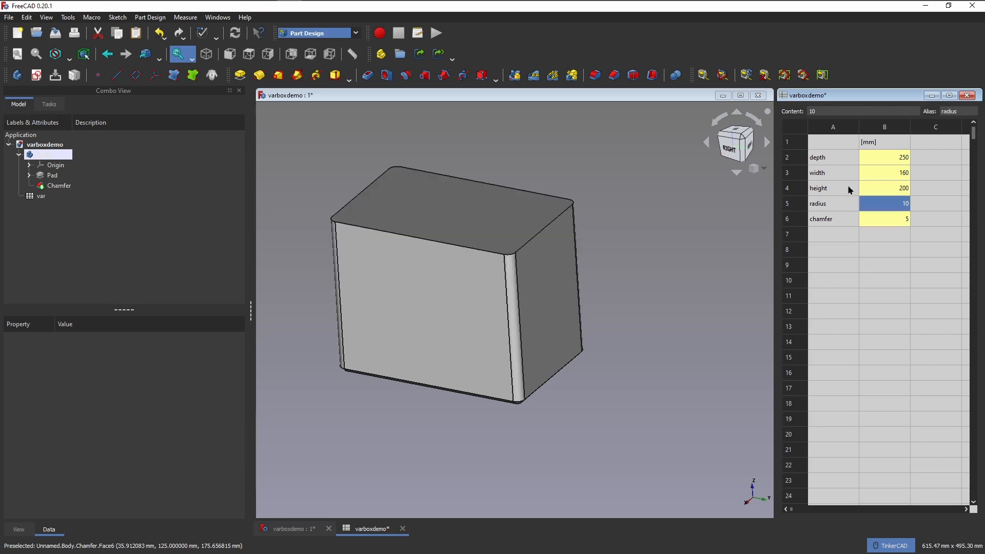
Switch to the Mesh Design workbench and create a mesh from Body with the standard meshing options, 1.00 µm surface and 30° angular deviation.
{"action": "left_click", "coordinate": [354, 36]}
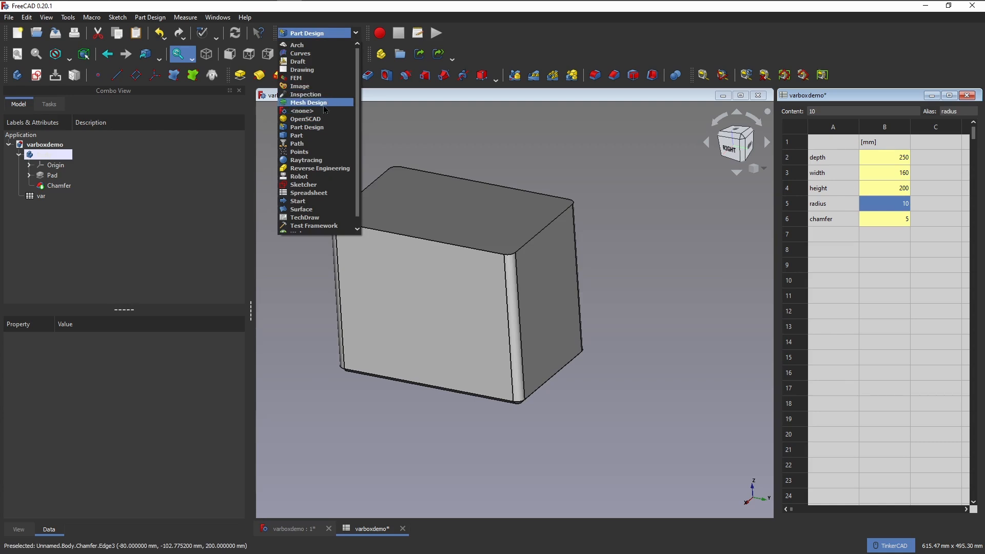
{"action": "left_click", "coordinate": [309, 103]}
{"action": "left_click", "coordinate": [40, 155]}
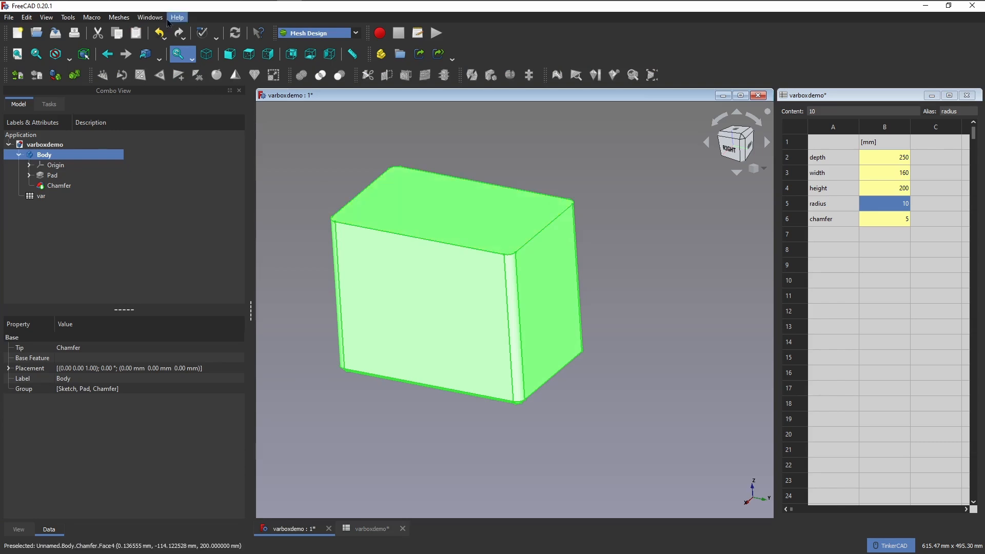
{"action": "left_click", "coordinate": [124, 19]}
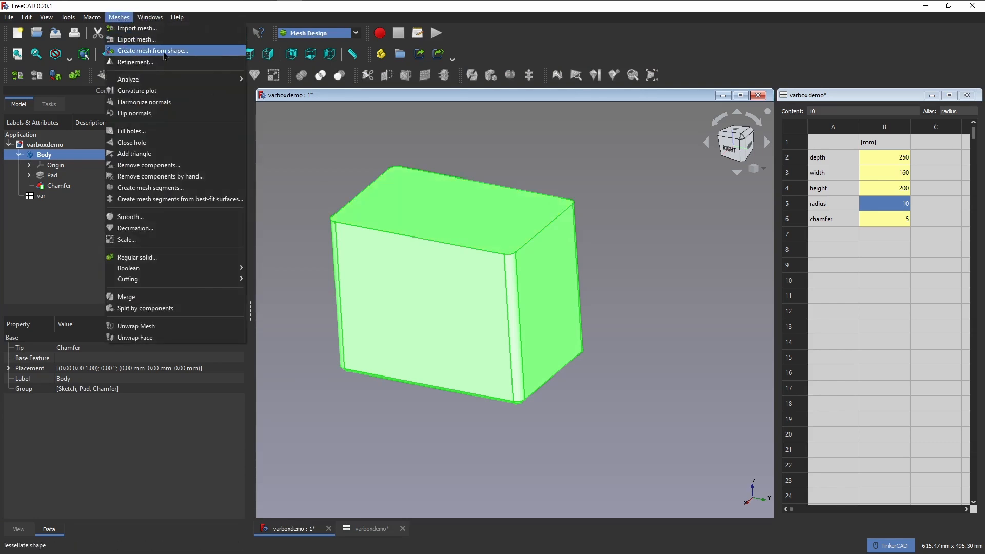
{"action": "left_click", "coordinate": [164, 55]}
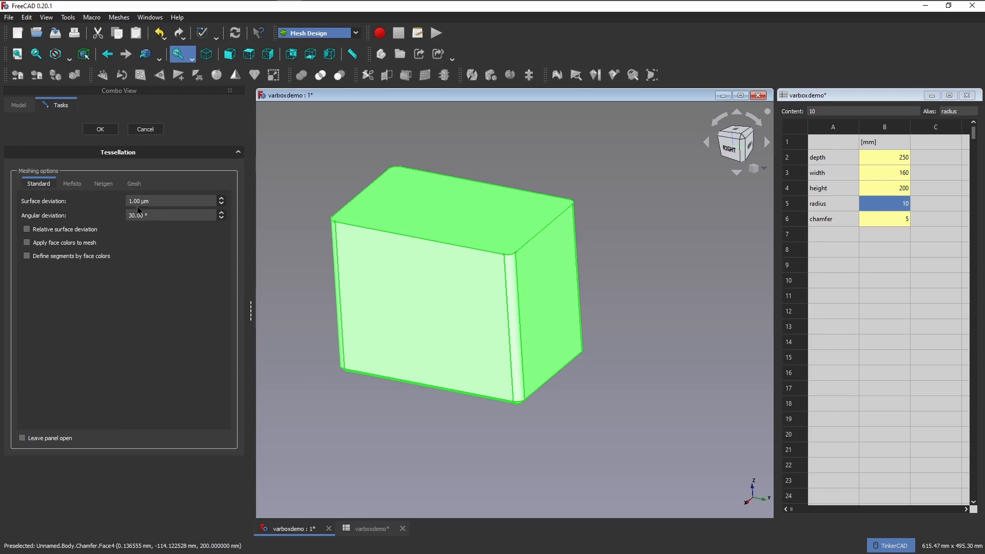
{"action": "left_click", "coordinate": [101, 129]}
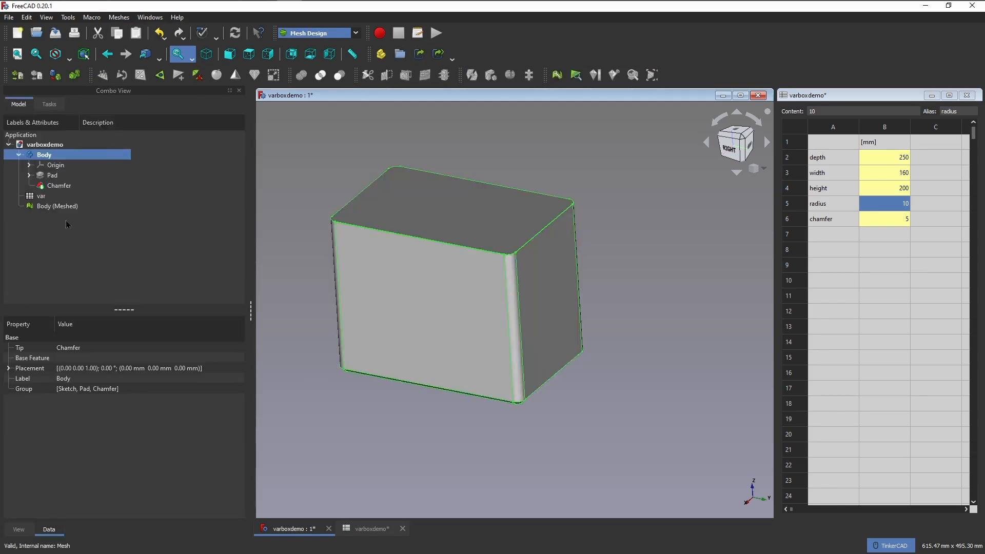
Select Body (Meshed) and the original Body in turn to compare the mesh with the parametric solid.
{"action": "left_click", "coordinate": [57, 206]}
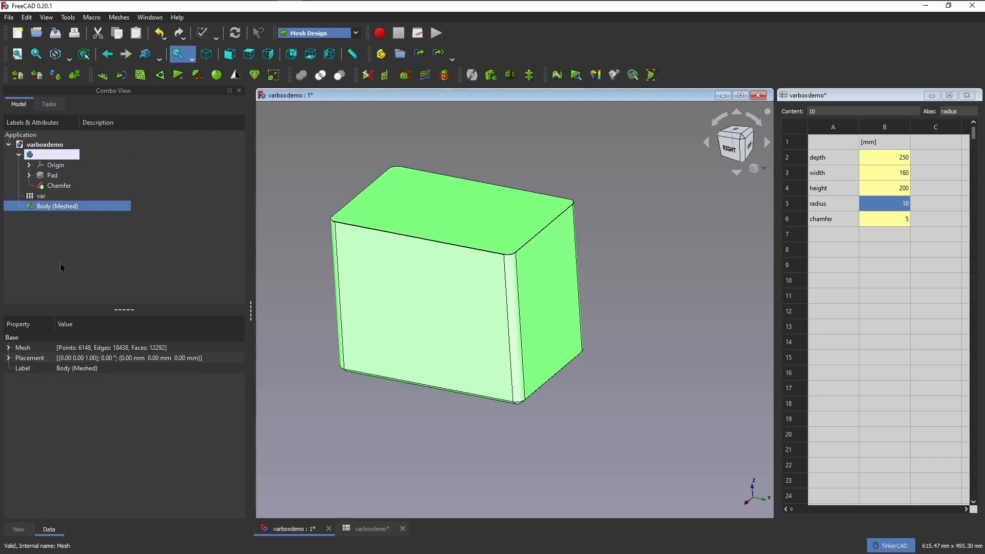
{"action": "left_click", "coordinate": [87, 246]}
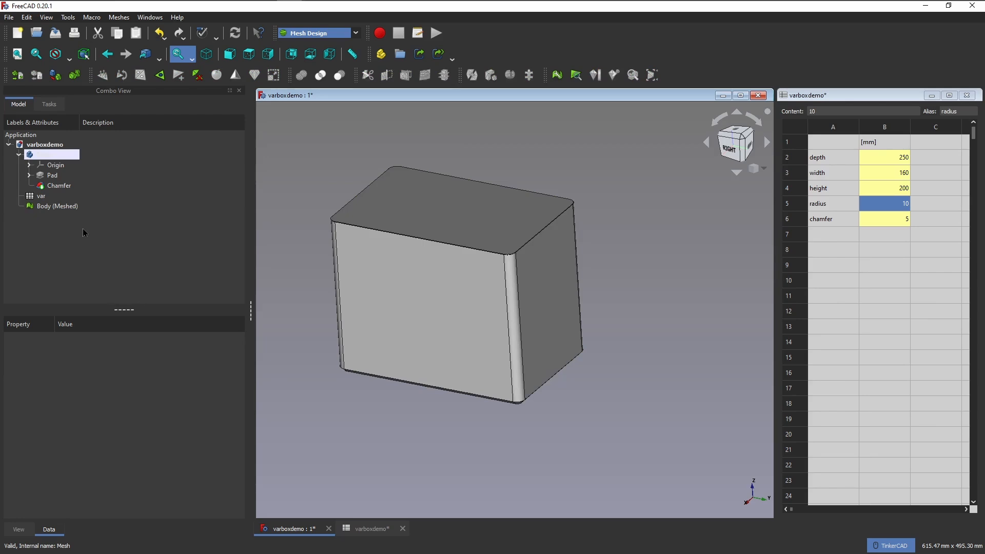
{"action": "left_click", "coordinate": [62, 207]}
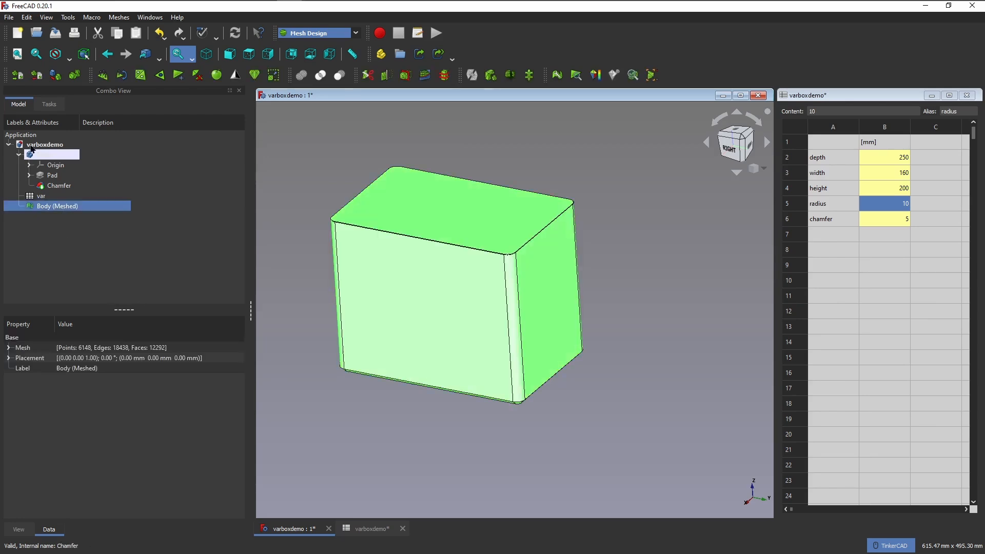
{"action": "left_click", "coordinate": [46, 153]}
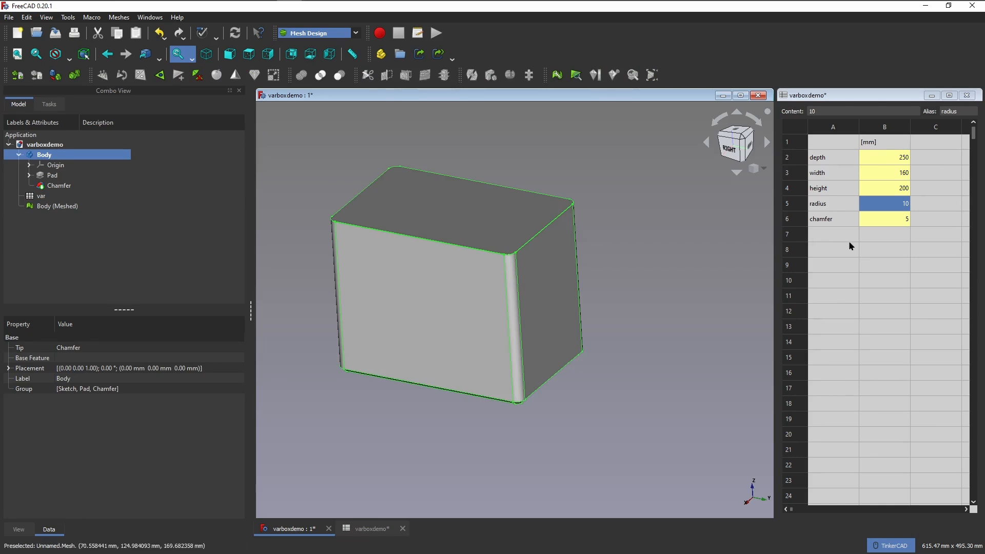
{"action": "left_click", "coordinate": [69, 206]}
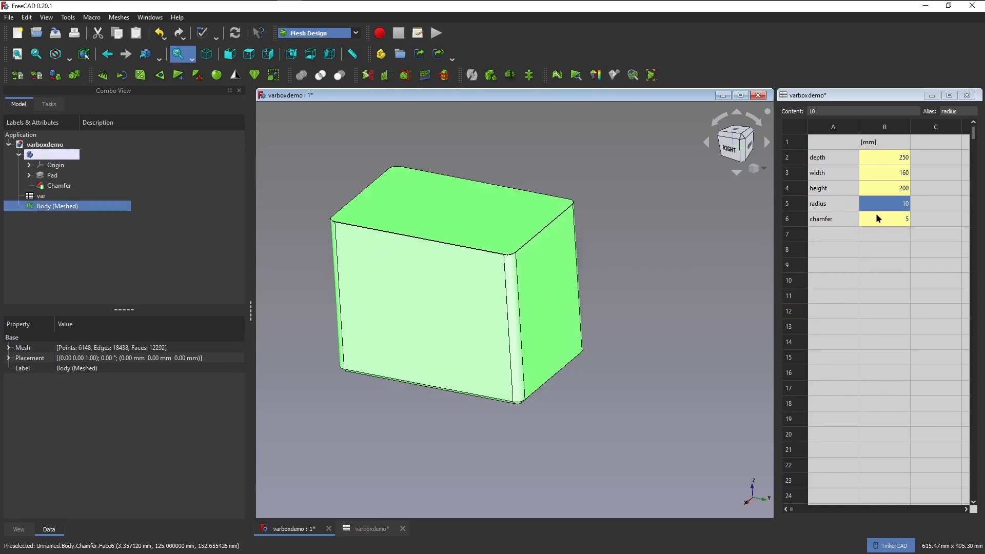
Set the height parameter to 300 mm and select Body (Meshed) to compare it with the parametric Body.
{"action": "left_click", "coordinate": [884, 192]}
{"action": "type", "text": "300"}
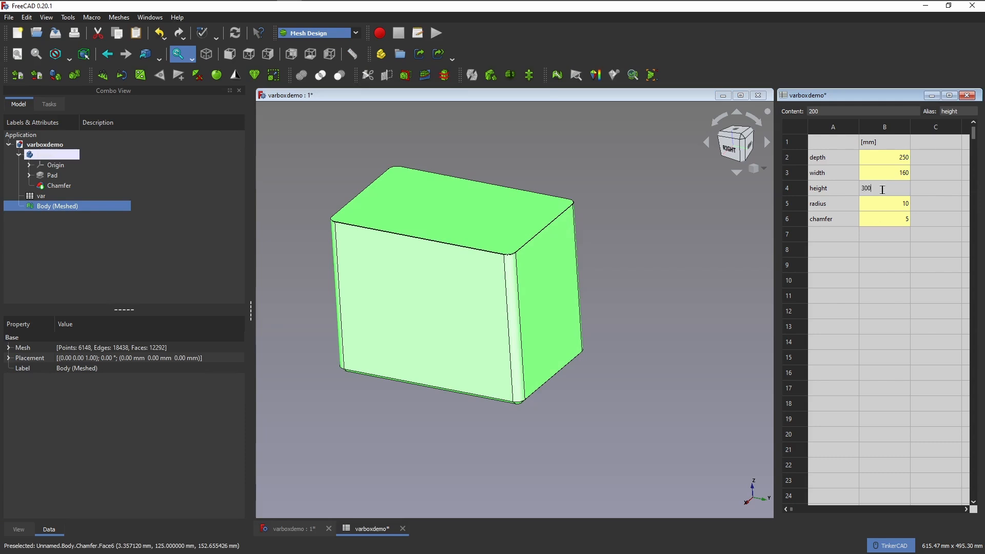
{"action": "key", "text": "Return"}
{"action": "left_click", "coordinate": [703, 334]}
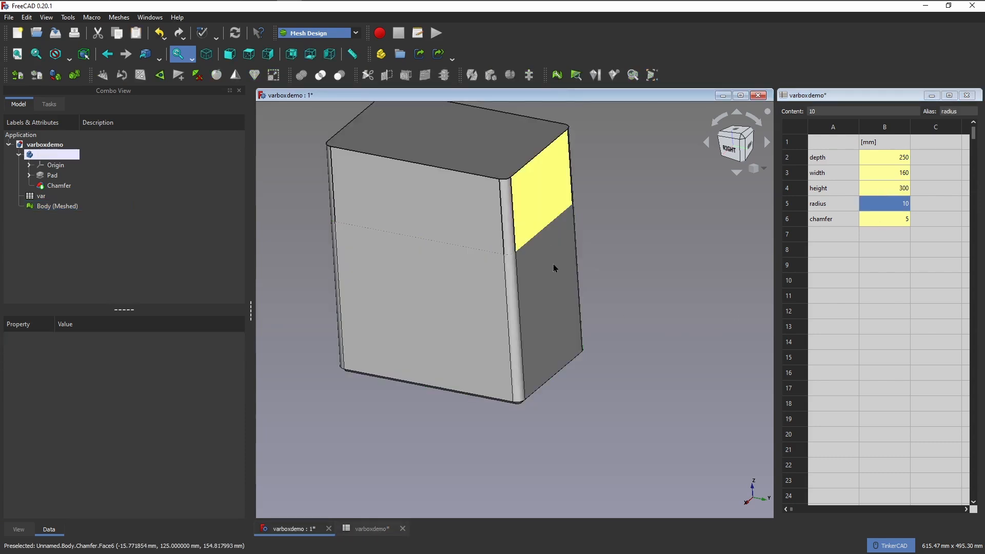
{"action": "left_click", "coordinate": [64, 208]}
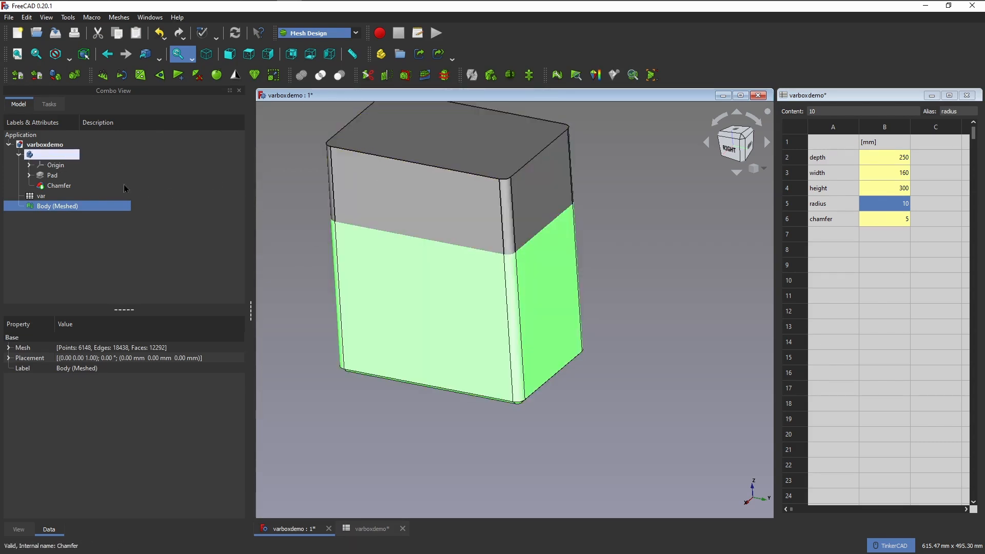
Set the height parameter in the spreadsheet to 100 mm and clear the selection in the 3D view.
{"action": "left_click", "coordinate": [903, 188]}
{"action": "type", "text": "10"}
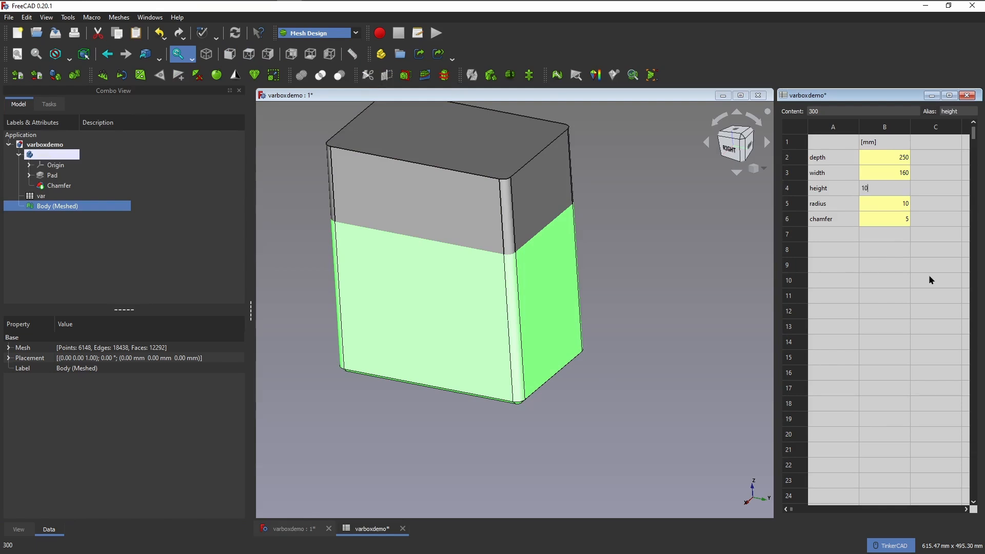
{"action": "type", "text": "0"}
{"action": "key", "text": "Return"}
{"action": "left_click", "coordinate": [637, 379]}
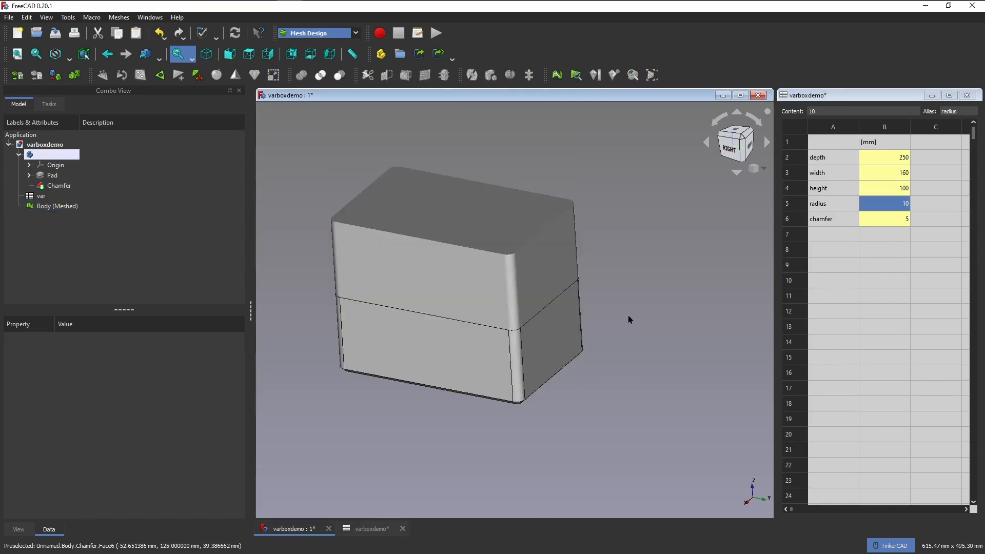
Hide the parametric Body so that only Body (Meshed) is displayed in the 3D view.
{"action": "left_click", "coordinate": [65, 207]}
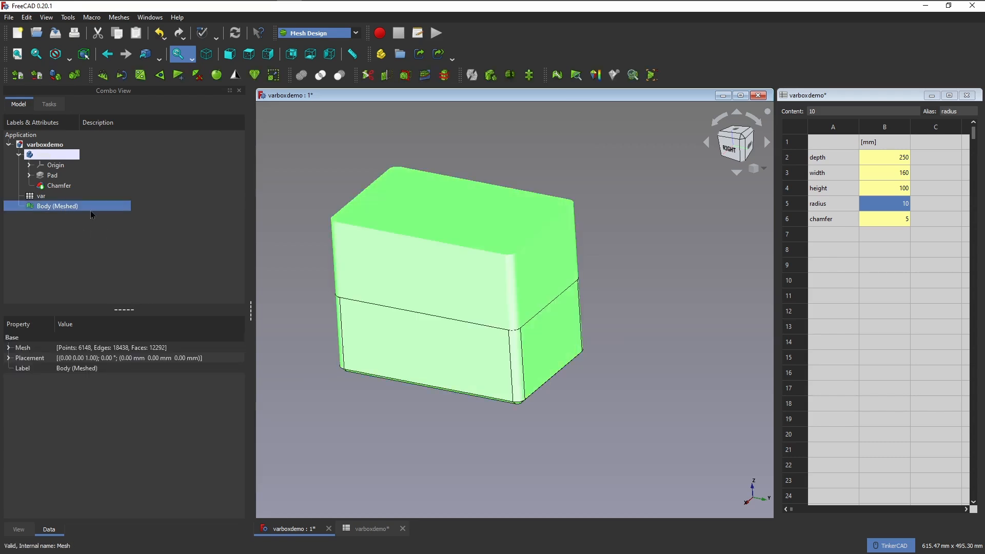
{"action": "key", "text": "space"}
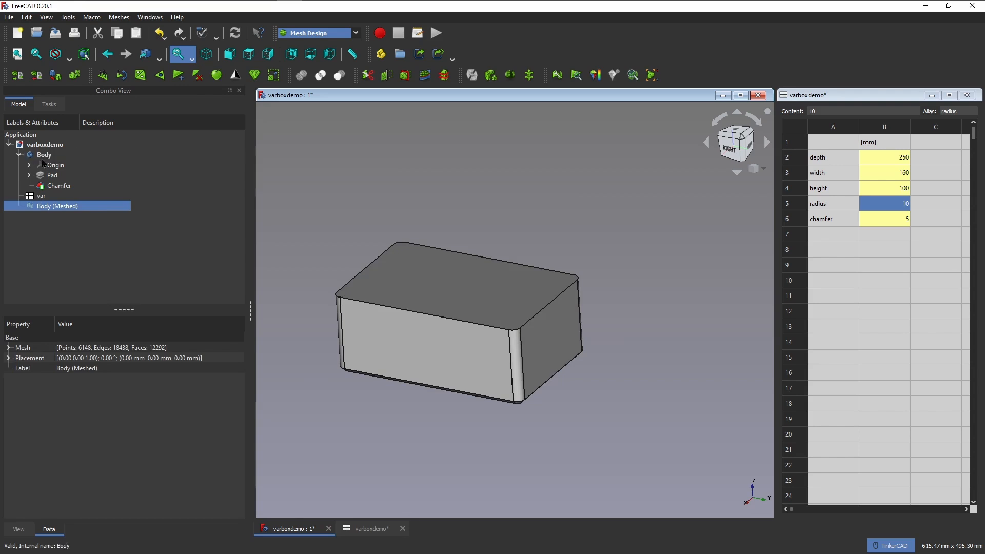
{"action": "left_click", "coordinate": [44, 155]}
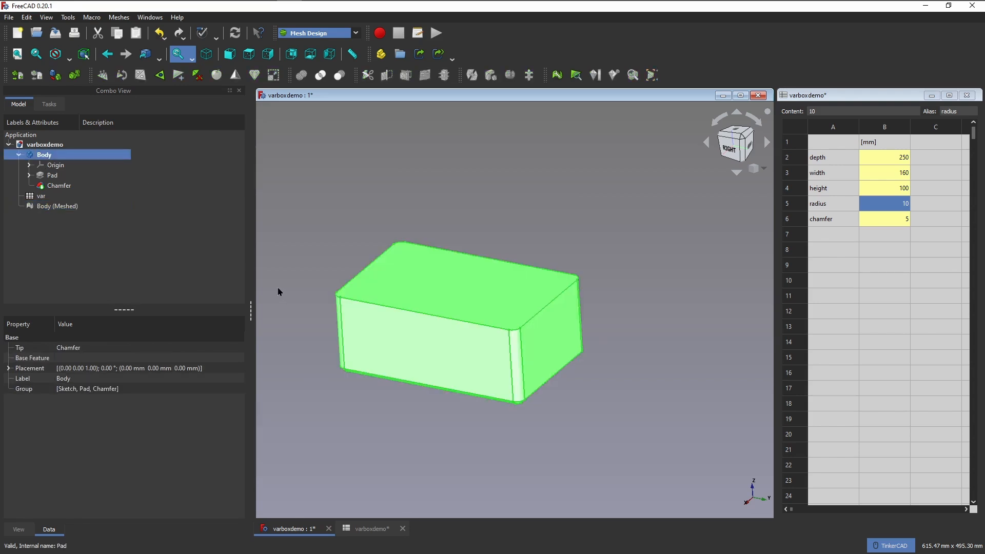
{"action": "key", "text": "space"}
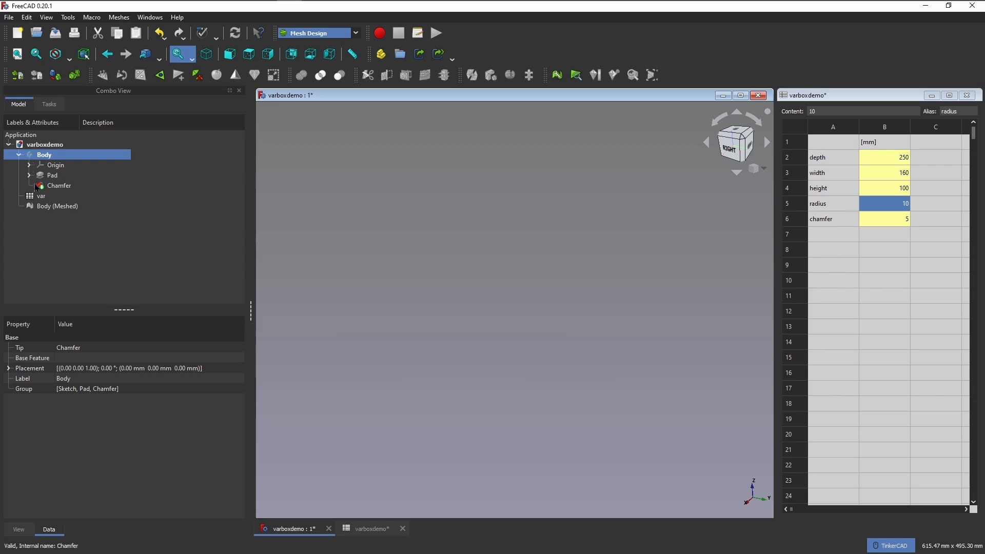
{"action": "left_click", "coordinate": [35, 206]}
{"action": "key", "text": "space"}
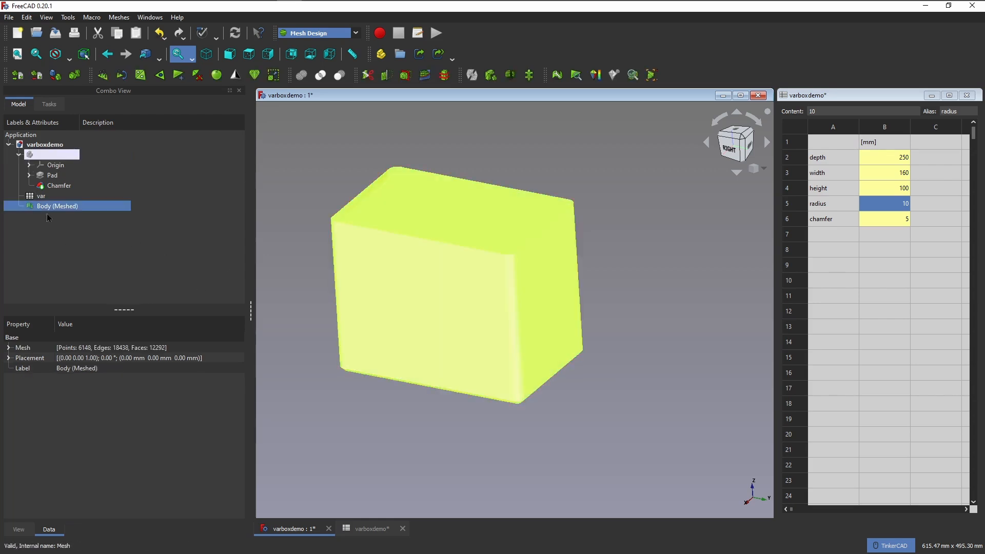
{"action": "left_click", "coordinate": [326, 419]}
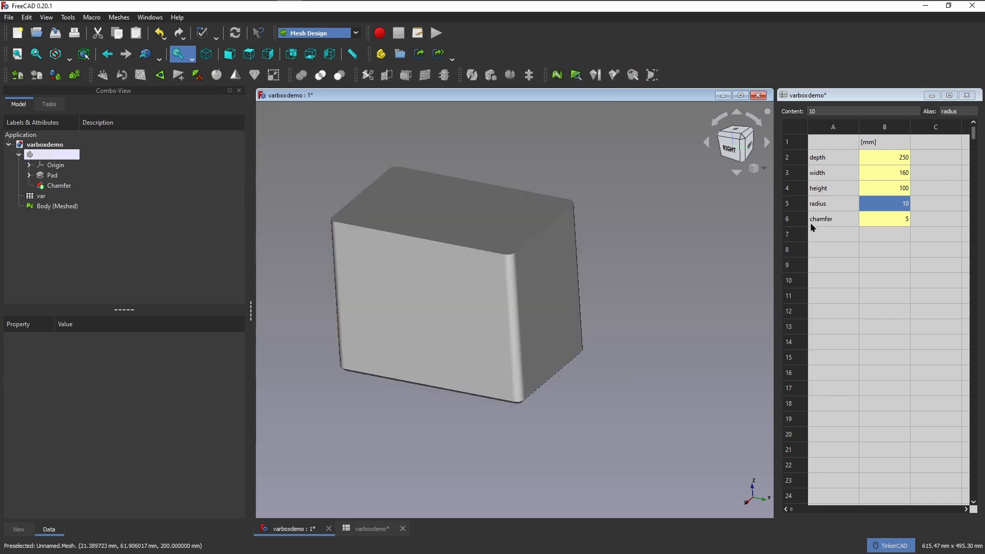
Test the mesh against parameter changes by setting the height in the spreadsheet first to 200 mm and finally to 400 mm.
{"action": "left_click", "coordinate": [885, 191]}
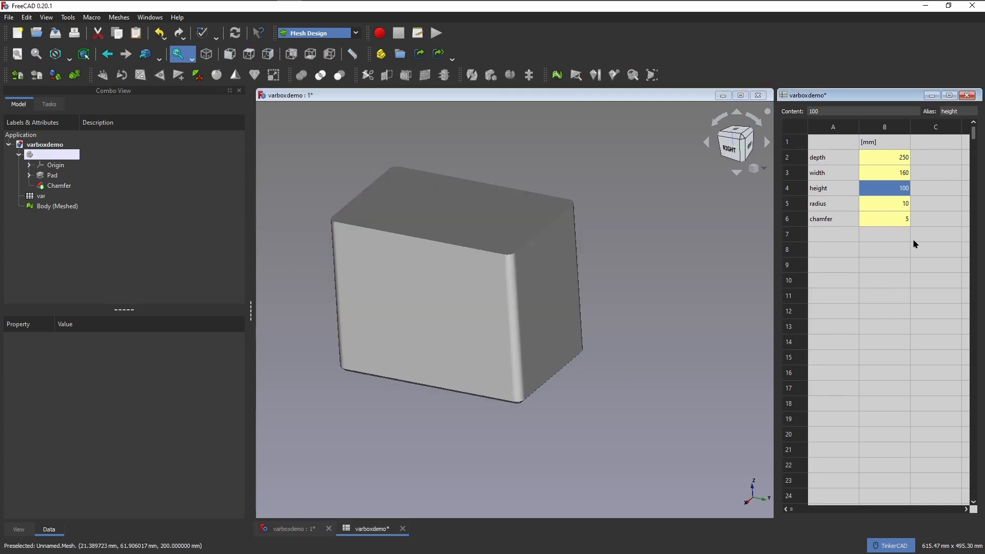
{"action": "type", "text": "200"}
{"action": "key", "text": "Return"}
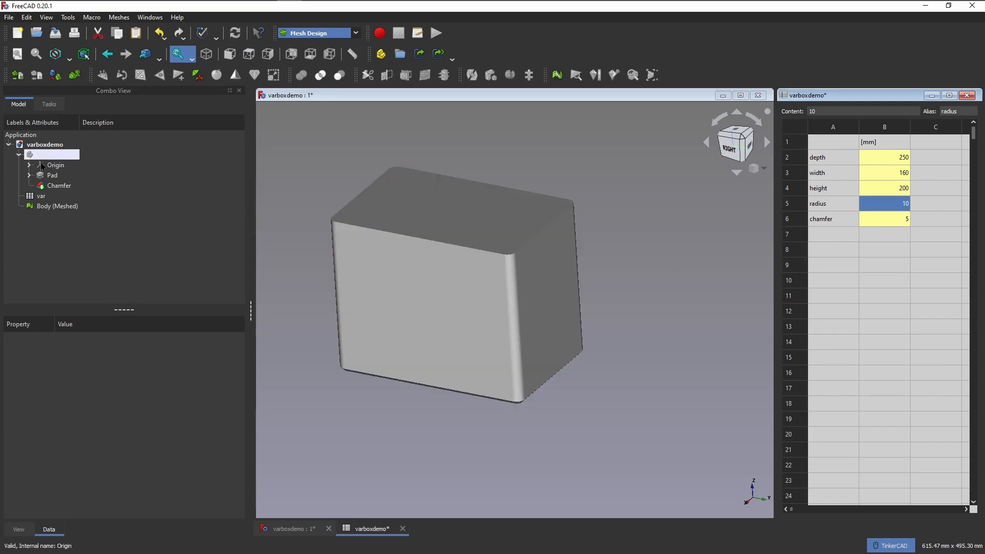
{"action": "left_click", "coordinate": [897, 194]}
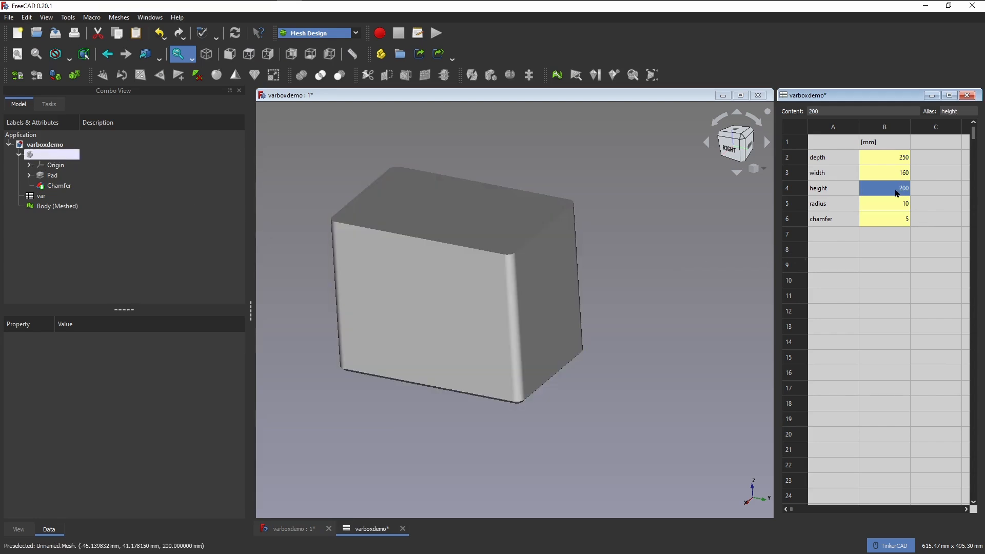
{"action": "type", "text": "400"}
{"action": "key", "text": "Return"}
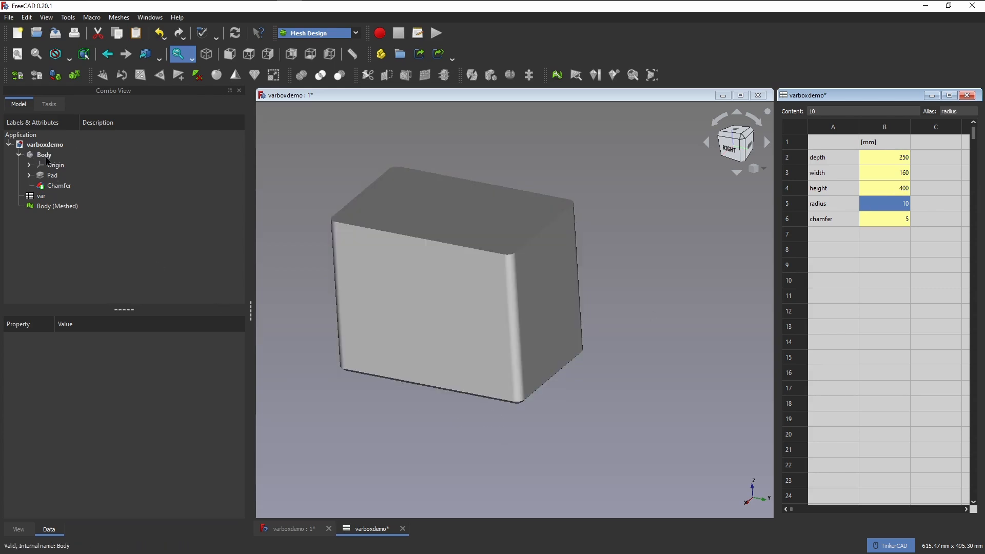
Hide Body (Meshed) and show the parametric Body in the 3D view instead.
{"action": "left_click", "coordinate": [33, 207]}
{"action": "key", "text": "space"}
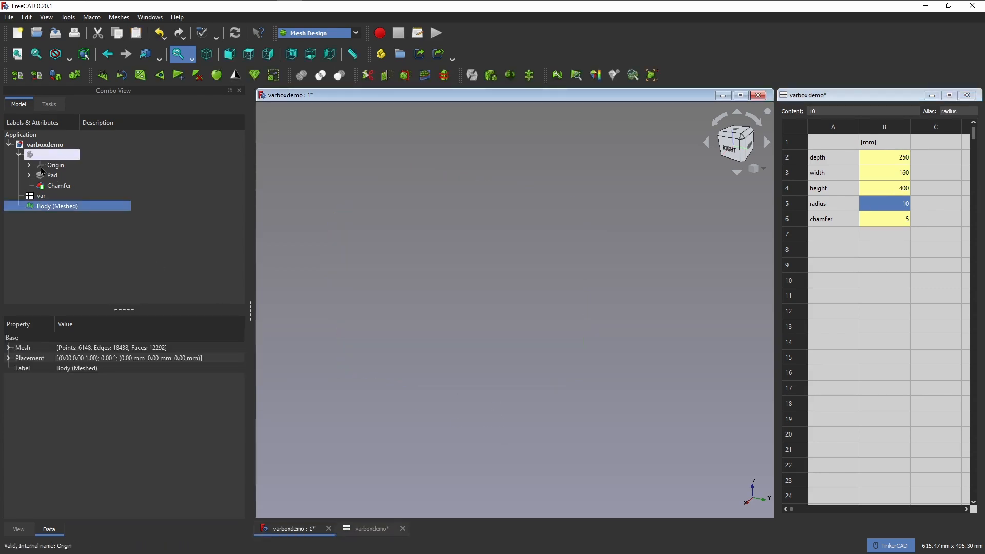
{"action": "left_click", "coordinate": [115, 258]}
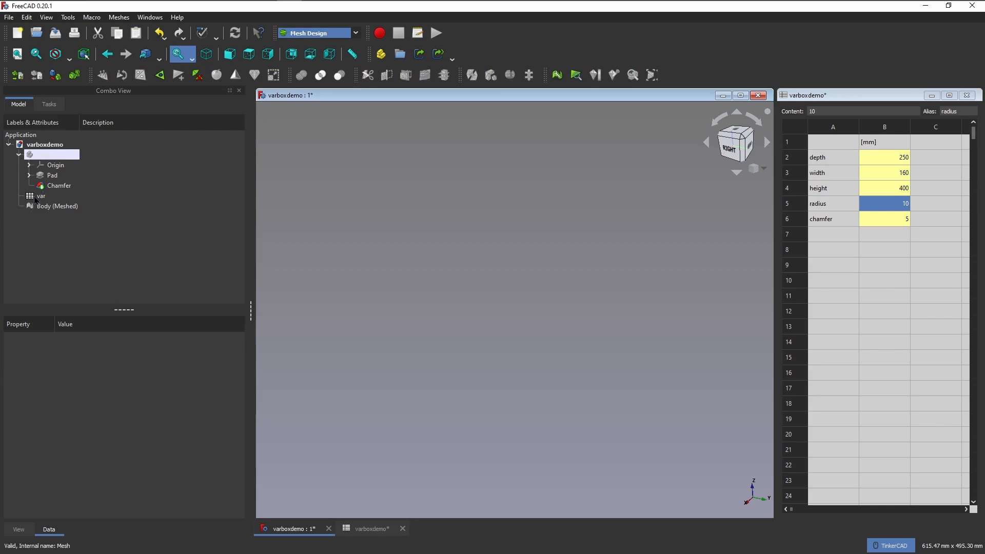
{"action": "left_click", "coordinate": [44, 155]}
{"action": "key", "text": "space"}
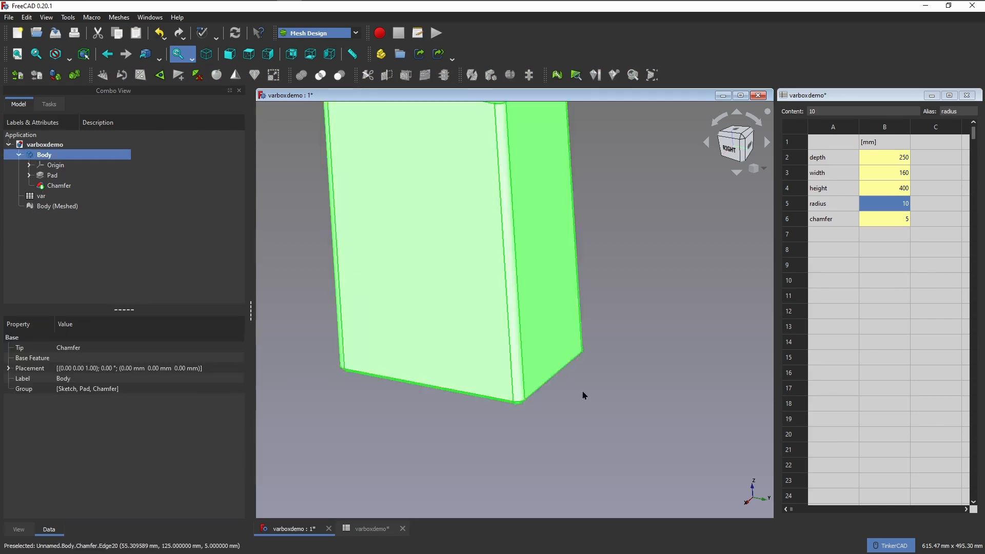
Hide the parametric Body and display Body (Meshed) in the 3D view instead.
{"action": "middle_click_drag", "start_coordinate": [582, 392], "coordinate": [619, 454]}
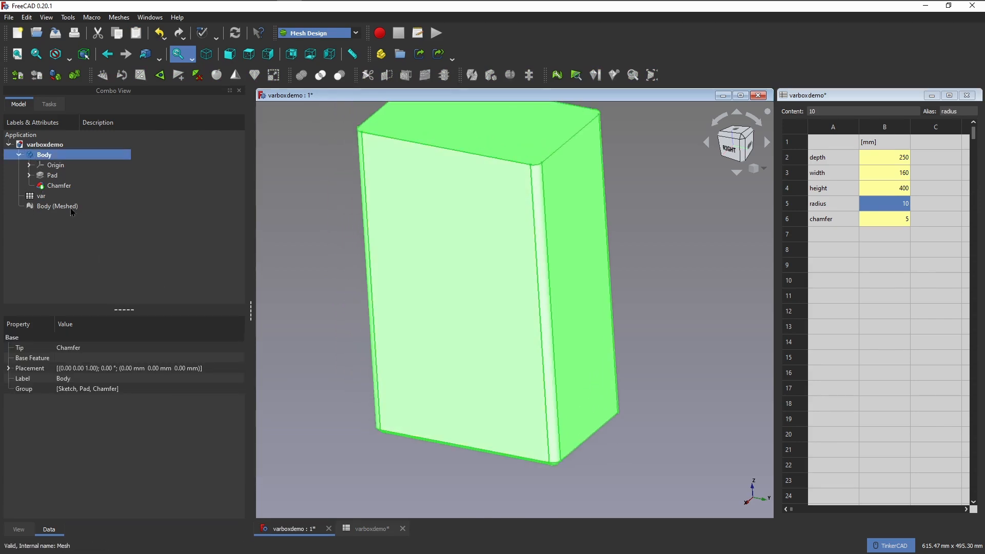
{"action": "key", "text": "space"}
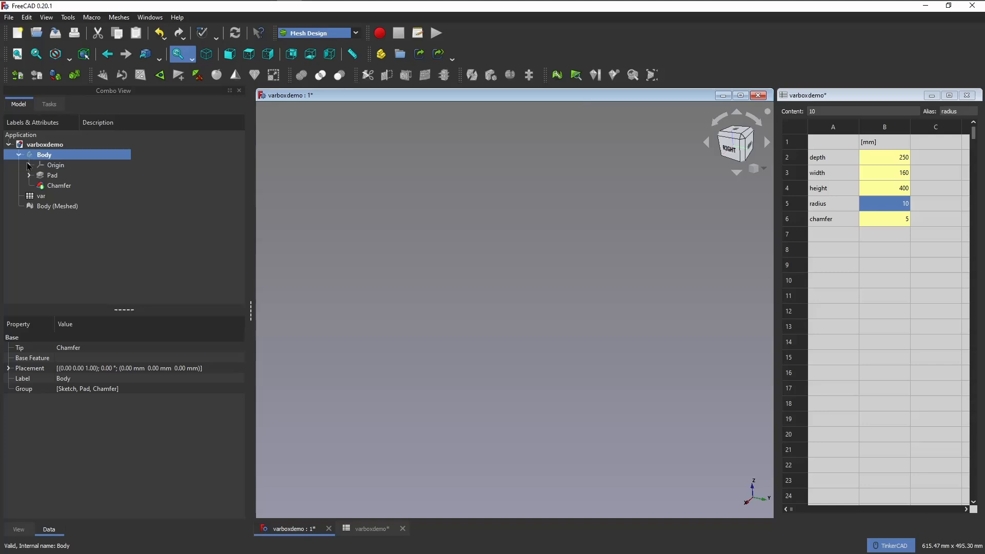
{"action": "left_click", "coordinate": [37, 206]}
{"action": "key", "text": "space"}
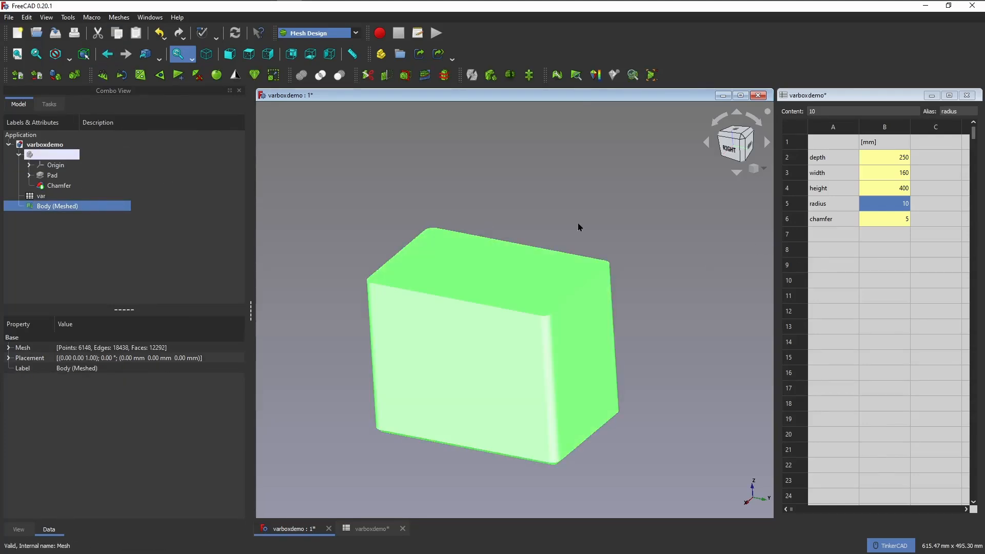
Set the height parameter in the spreadsheet to 200 mm.
{"action": "left_click", "coordinate": [905, 191]}
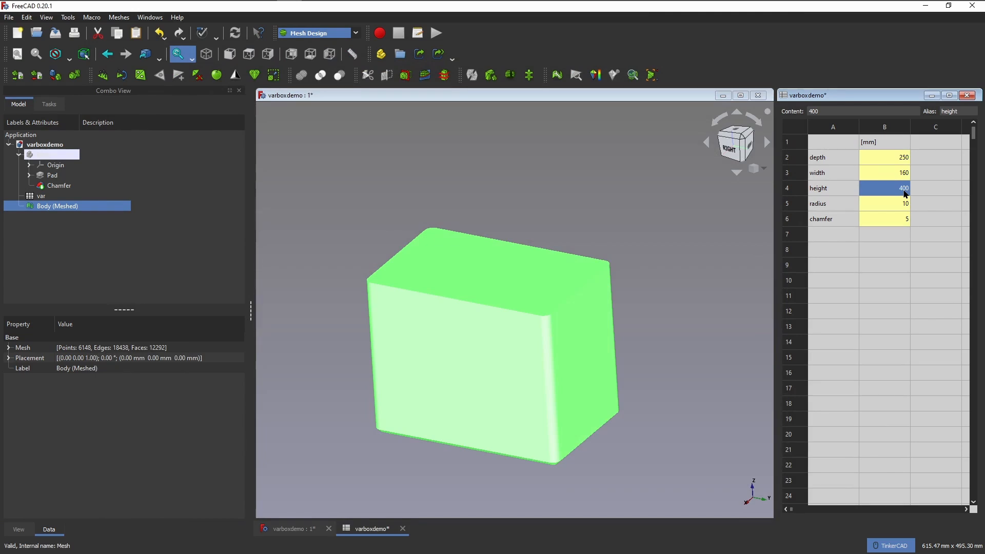
{"action": "type", "text": "200"}
{"action": "key", "text": "Return"}
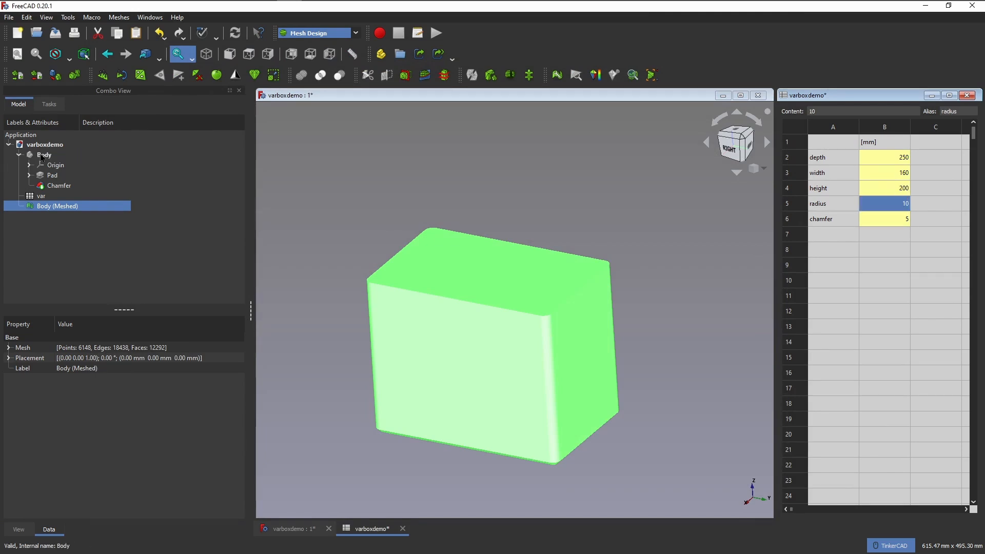
{"action": "left_click", "coordinate": [44, 155]}
{"action": "left_click", "coordinate": [41, 196]}
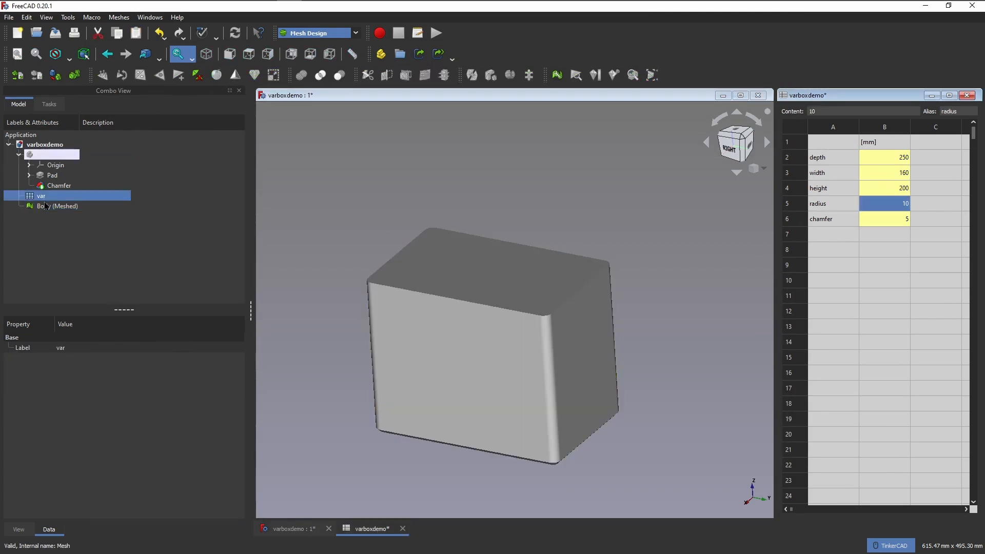
{"action": "left_click", "coordinate": [45, 206]}
{"action": "right_click", "coordinate": [45, 205]}
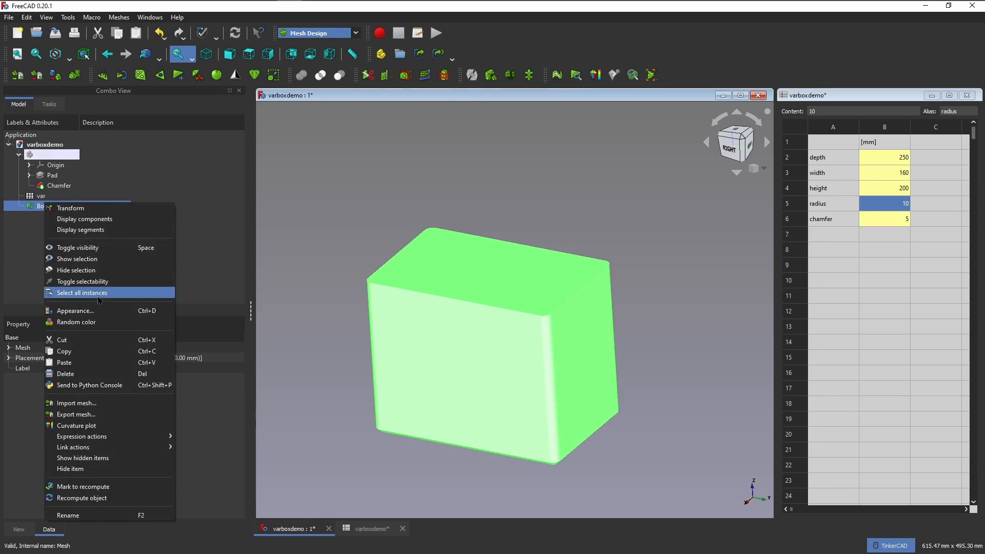
{"action": "left_click", "coordinate": [28, 254]}
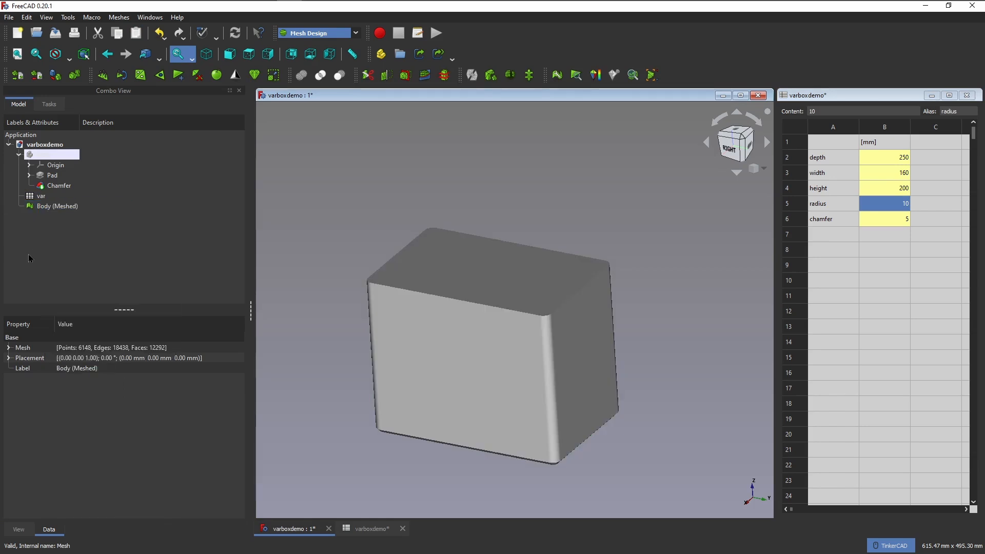
Rename Body (Meshed) as 250d160w200h10r5c so its label lists depth, width, height, radius and chamfer, and clear the selection.
{"action": "left_click", "coordinate": [76, 209]}
{"action": "right_click", "coordinate": [74, 208]}
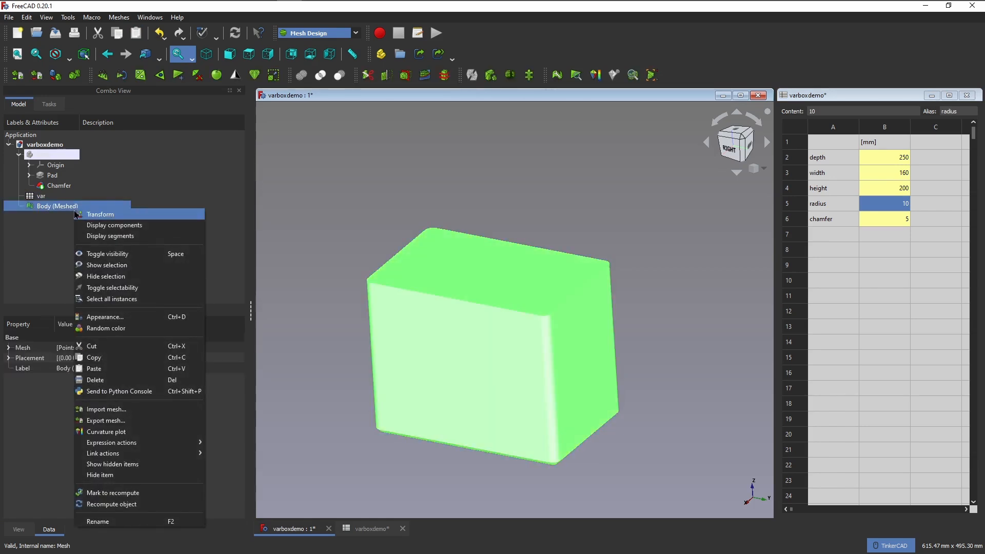
{"action": "left_click", "coordinate": [117, 521]}
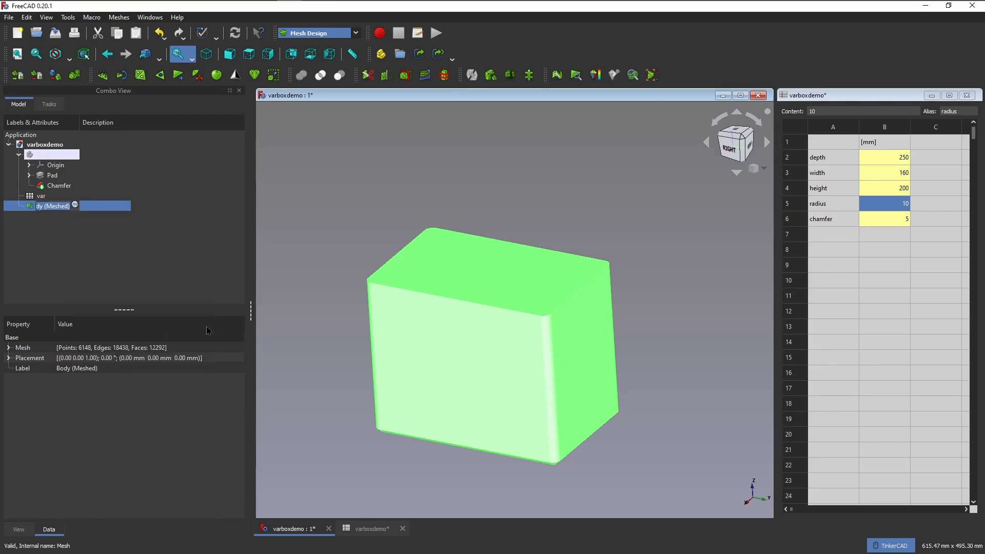
{"action": "type", "text": "250"}
{"action": "type", "text": "d160w200"}
{"action": "type", "text": "h"}
{"action": "type", "text": "10r"}
{"action": "type", "text": "5"}
{"action": "type", "text": "c"}
{"action": "key", "text": "Return"}
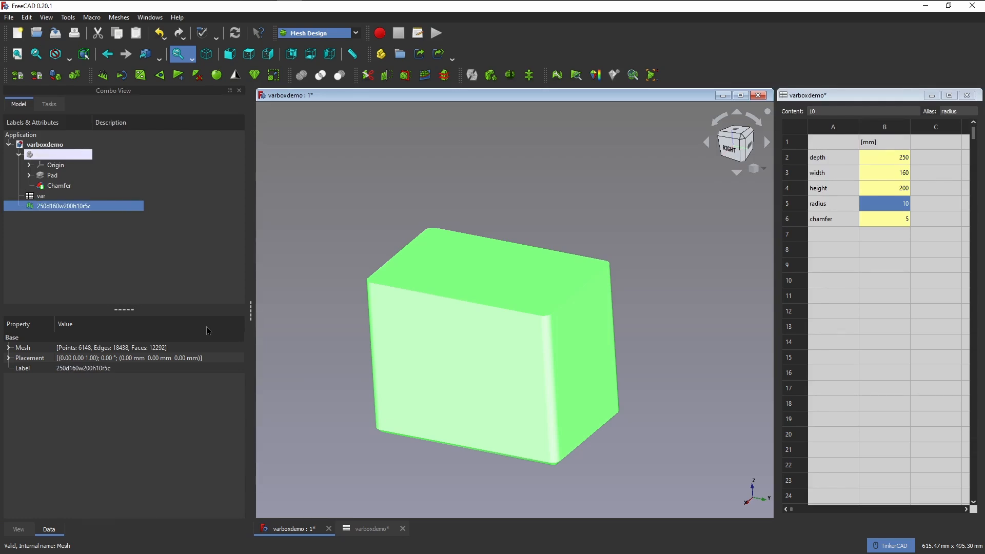
{"action": "left_click", "coordinate": [72, 218]}
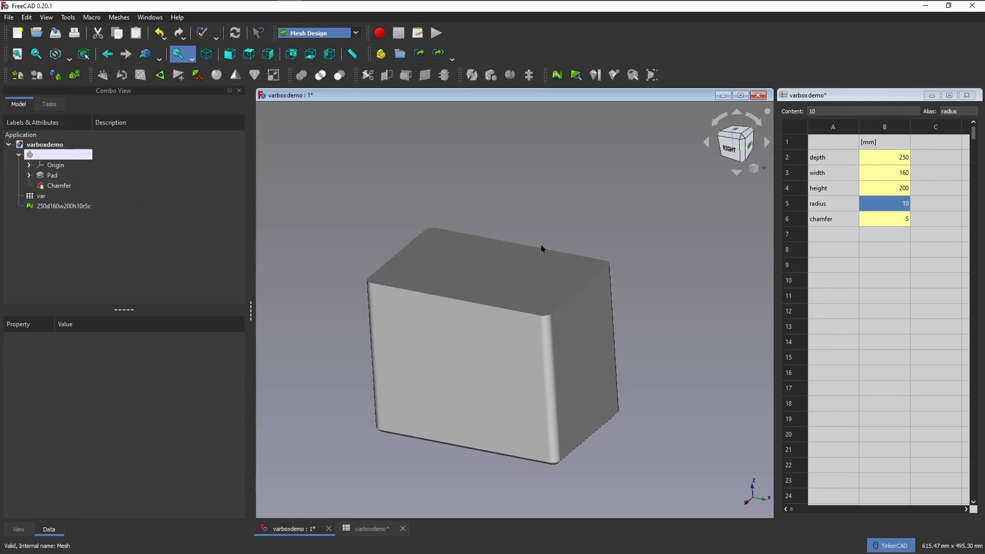
Show the parametric Body alongside the renamed mesh and set the height in the spreadsheet to 100 mm.
{"action": "left_click", "coordinate": [44, 158]}
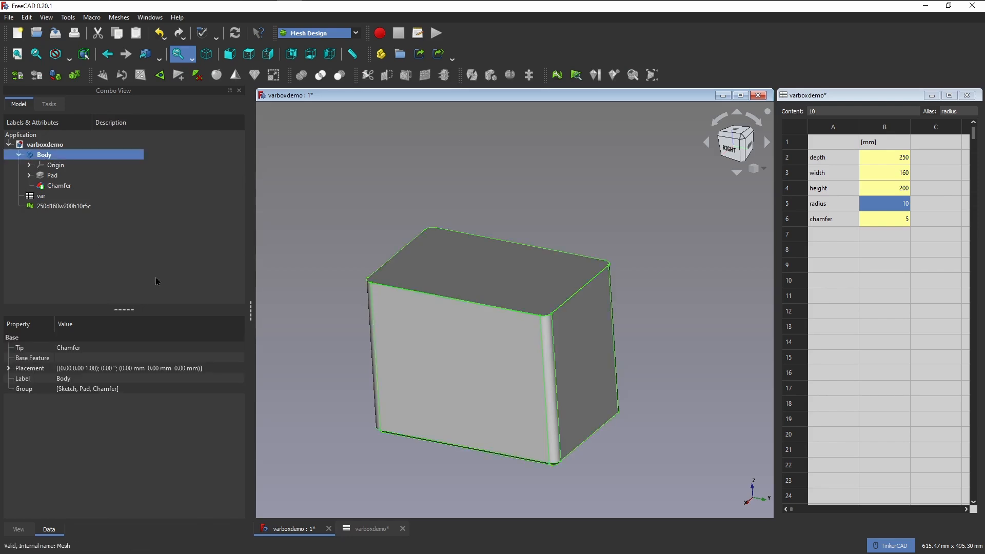
{"action": "left_click", "coordinate": [63, 207]}
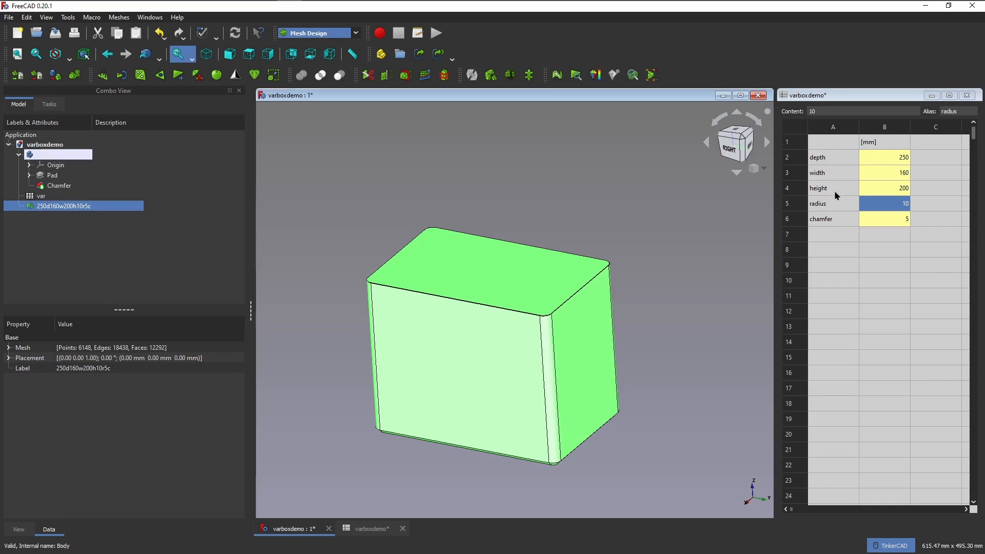
{"action": "left_click", "coordinate": [876, 191]}
{"action": "type", "text": "100"}
{"action": "key", "text": "Return"}
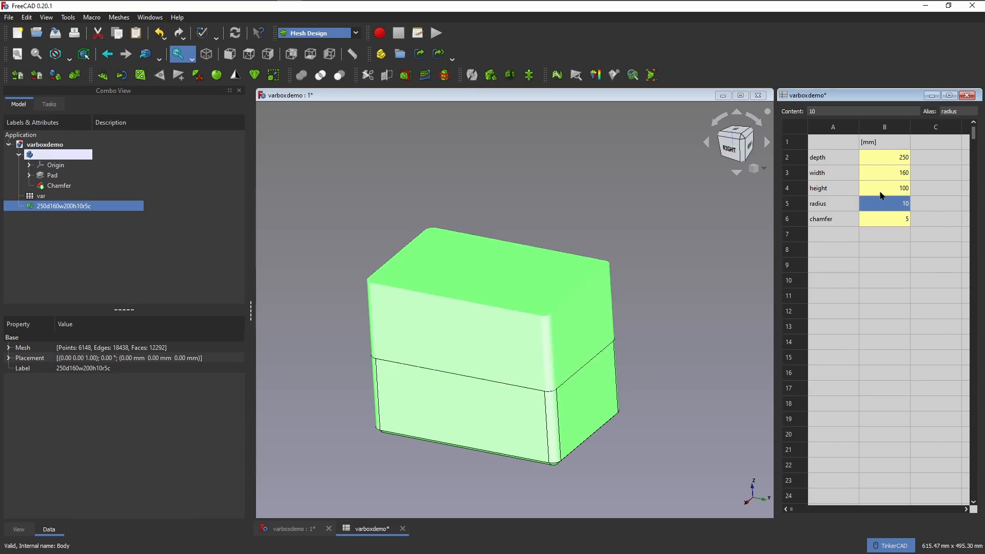
Hide the 250d160w200h10r5c mesh and create a new mesh from the parametric Body using the Standard meshing options.
{"action": "key", "text": "space"}
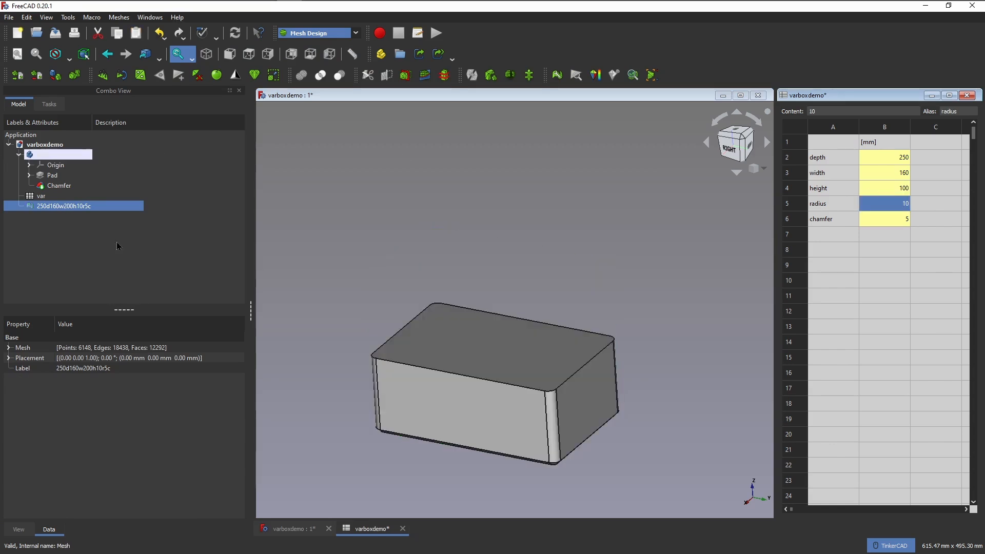
{"action": "left_click", "coordinate": [114, 154]}
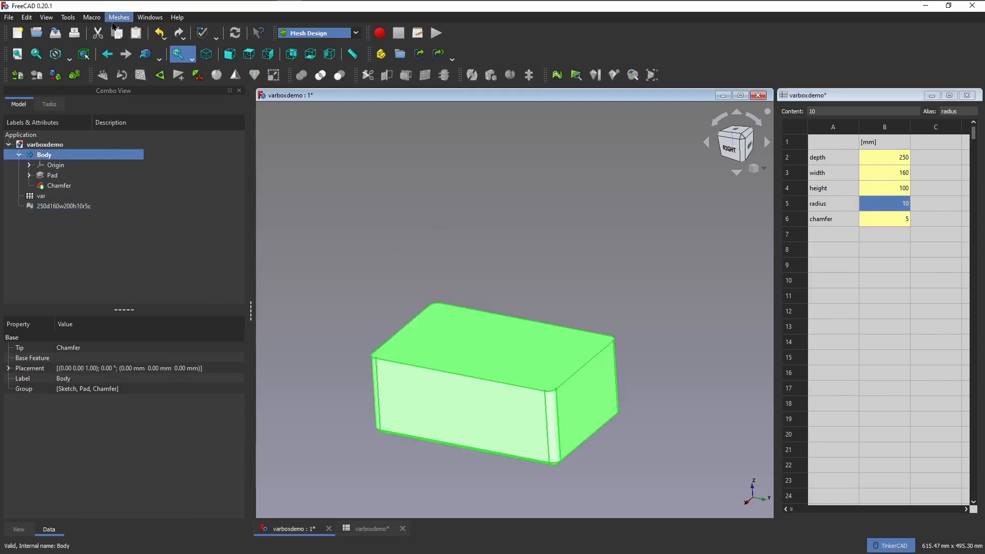
{"action": "left_click", "coordinate": [114, 21]}
{"action": "left_click", "coordinate": [119, 51]}
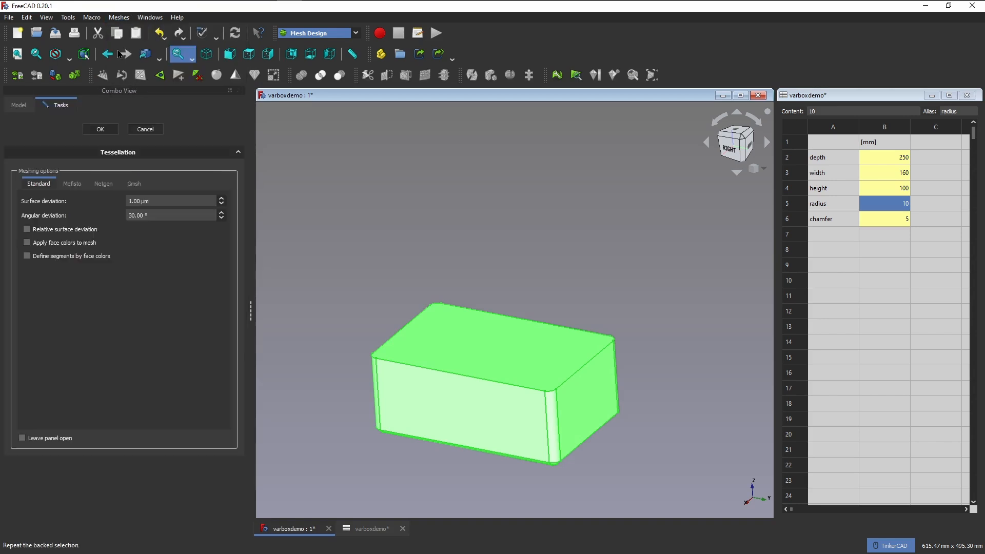
{"action": "left_click", "coordinate": [114, 129]}
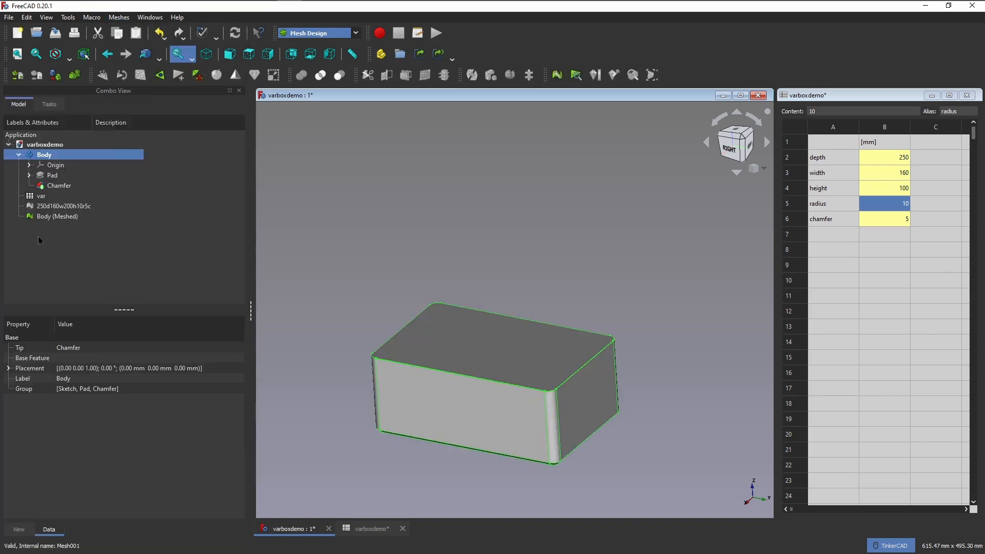
Rename the new Body (Meshed) object as 250d160w100h10r5c and clear the selection.
{"action": "left_click", "coordinate": [57, 217]}
{"action": "right_click", "coordinate": [56, 217]}
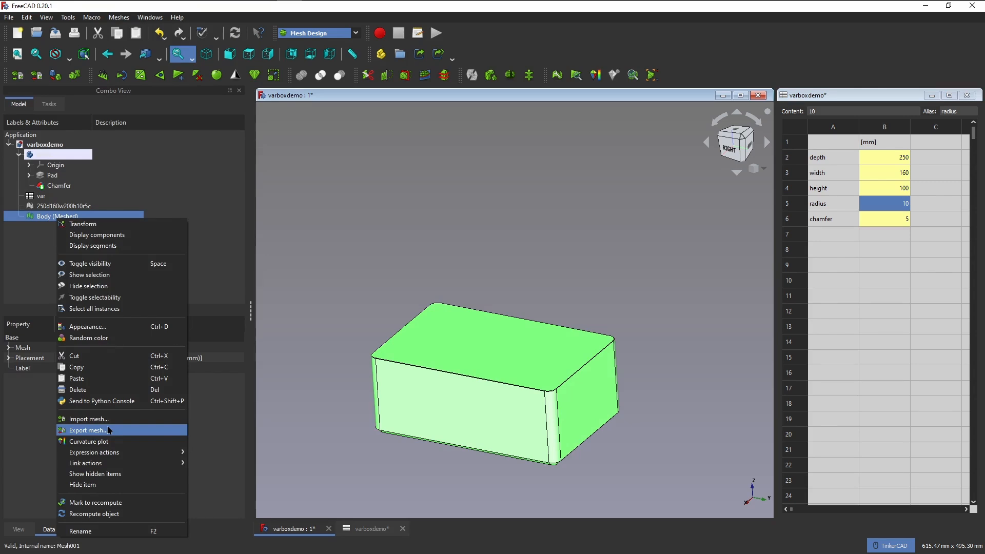
{"action": "left_click", "coordinate": [103, 531]}
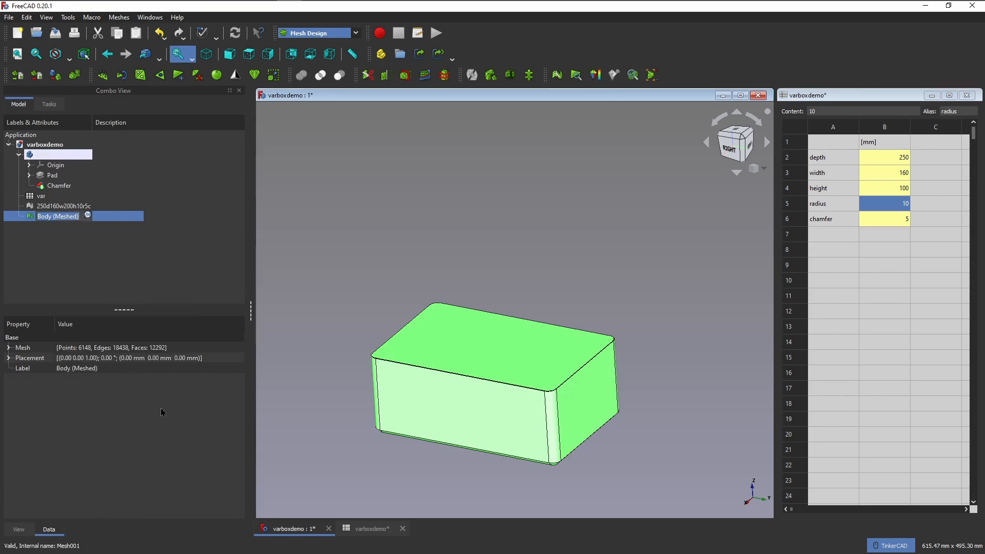
{"action": "type", "text": "250"}
{"action": "type", "text": "d160w"}
{"action": "type", "text": "100h"}
{"action": "type", "text": "10r"}
{"action": "type", "text": "5c"}
{"action": "key", "text": "Return"}
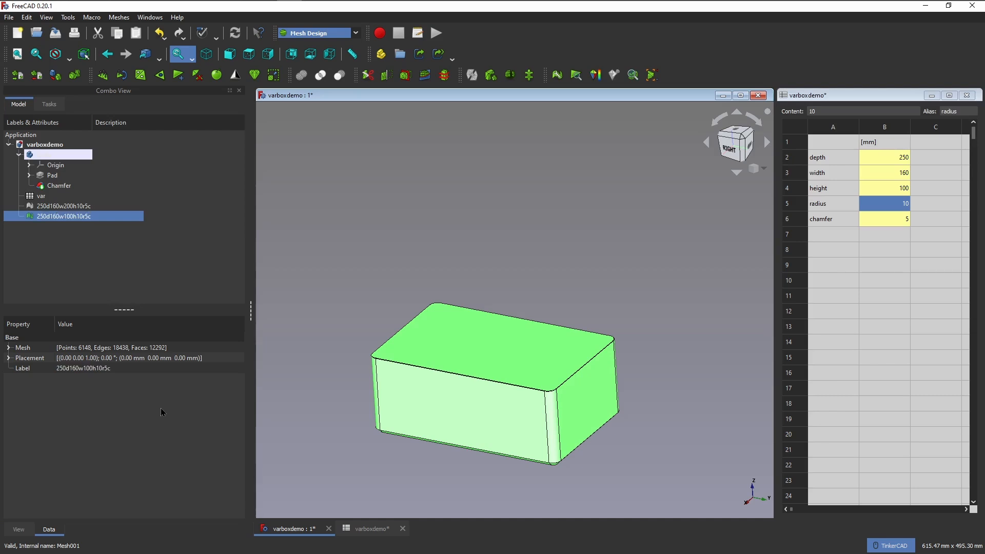
{"action": "left_click", "coordinate": [122, 281]}
Hide the parametric Body and the 250d160w100h10r5c mesh so that only the 250d160w200h10r5c mesh is displayed.
{"action": "left_click", "coordinate": [46, 155]}
{"action": "key", "text": "space"}
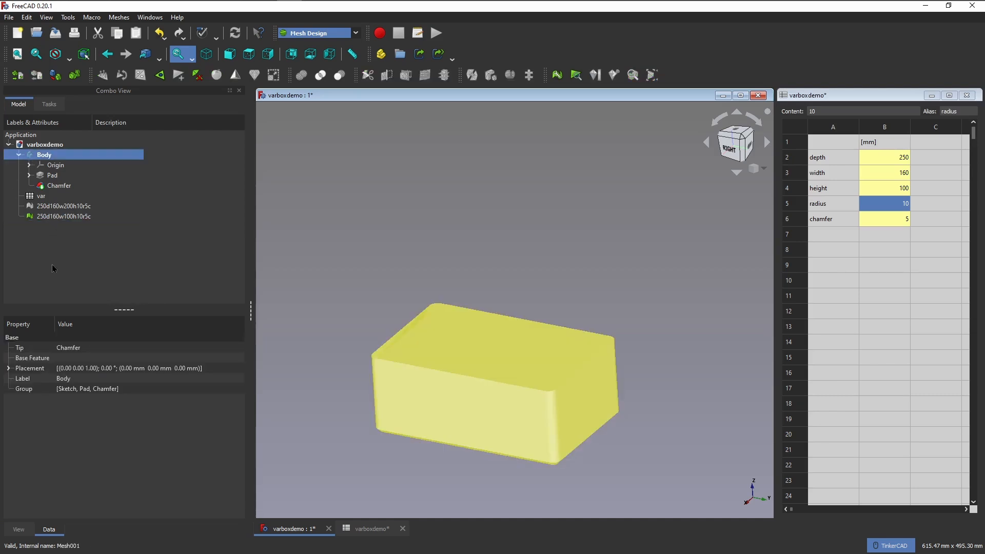
{"action": "left_click", "coordinate": [64, 206]}
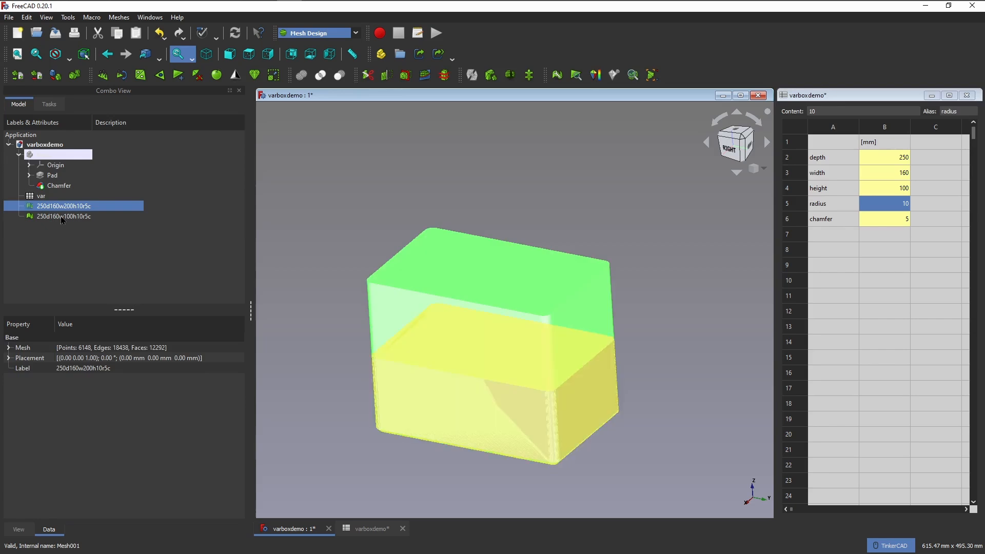
{"action": "left_click", "coordinate": [61, 218]}
{"action": "key", "text": "space"}
{"action": "left_click", "coordinate": [51, 246]}
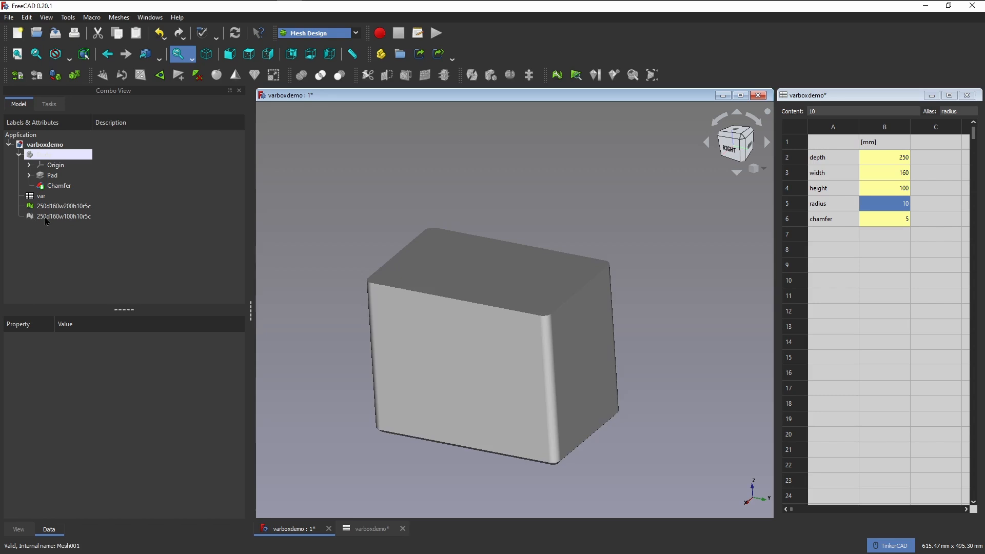
Hide the 250d160w200h10r5c mesh and display the 250d160w100h10r5c mesh instead.
{"action": "left_click", "coordinate": [45, 219]}
{"action": "left_click", "coordinate": [47, 207]}
{"action": "key", "text": "space"}
{"action": "left_click", "coordinate": [51, 218]}
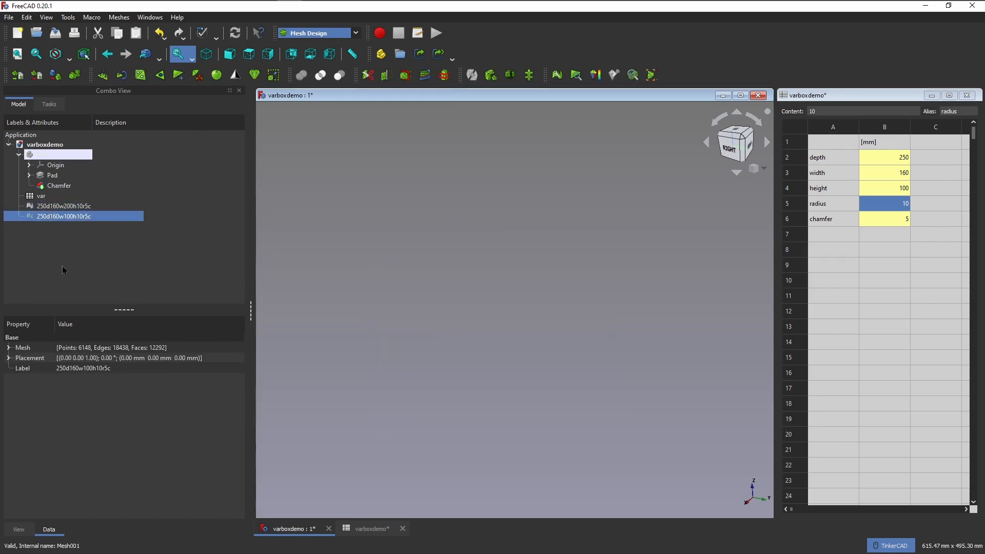
{"action": "key", "text": "space"}
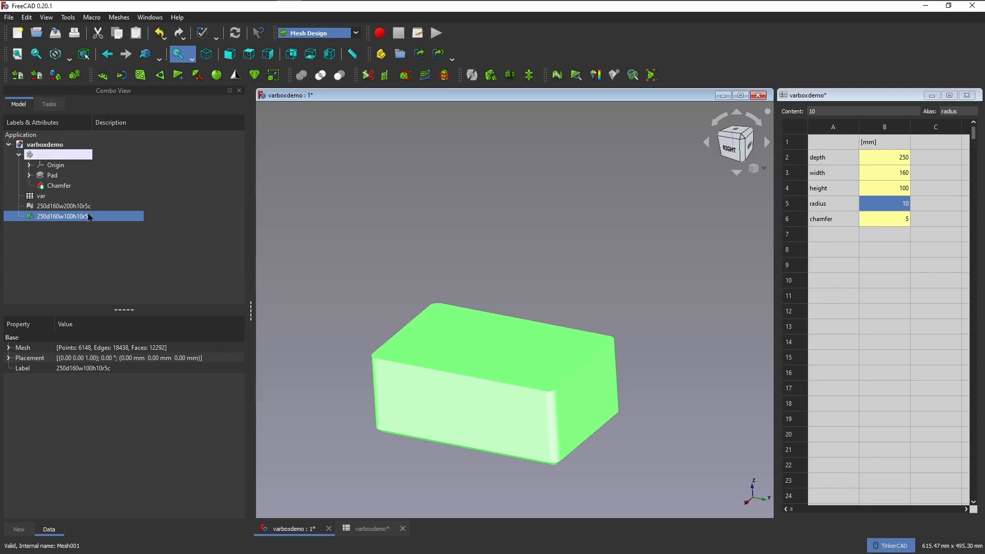
Export the selected 100 mm high mesh as the Binary STL file 250d160w100h10r5c.stl and clear the selection.
{"action": "left_click", "coordinate": [120, 17]}
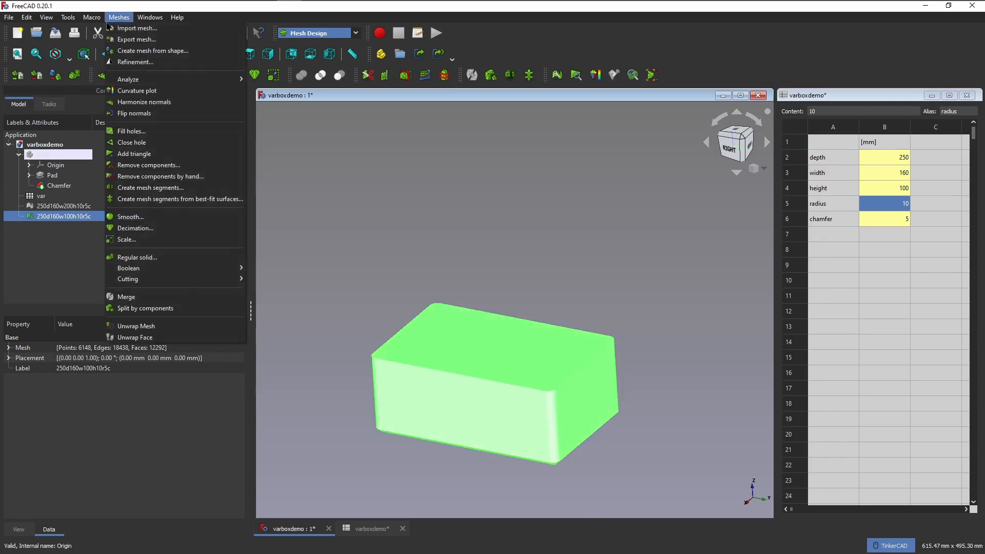
{"action": "left_click", "coordinate": [122, 44]}
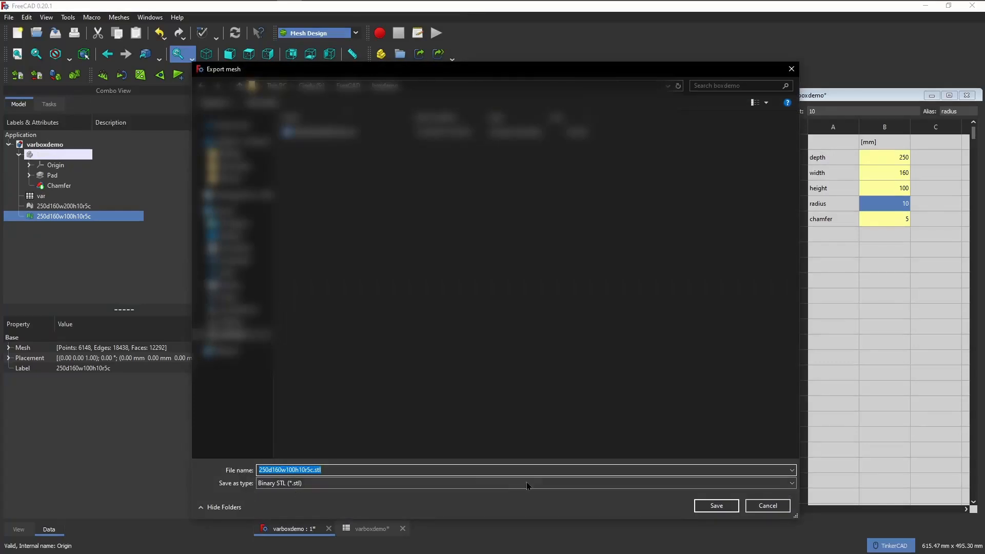
{"action": "left_click", "coordinate": [699, 508]}
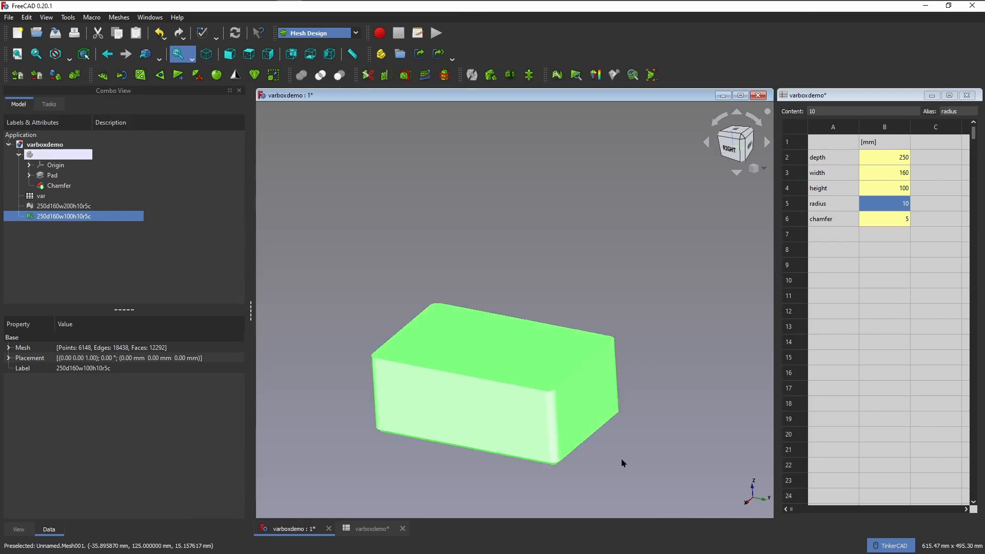
{"action": "middle_click_drag", "start_coordinate": [656, 373], "coordinate": [664, 343]}
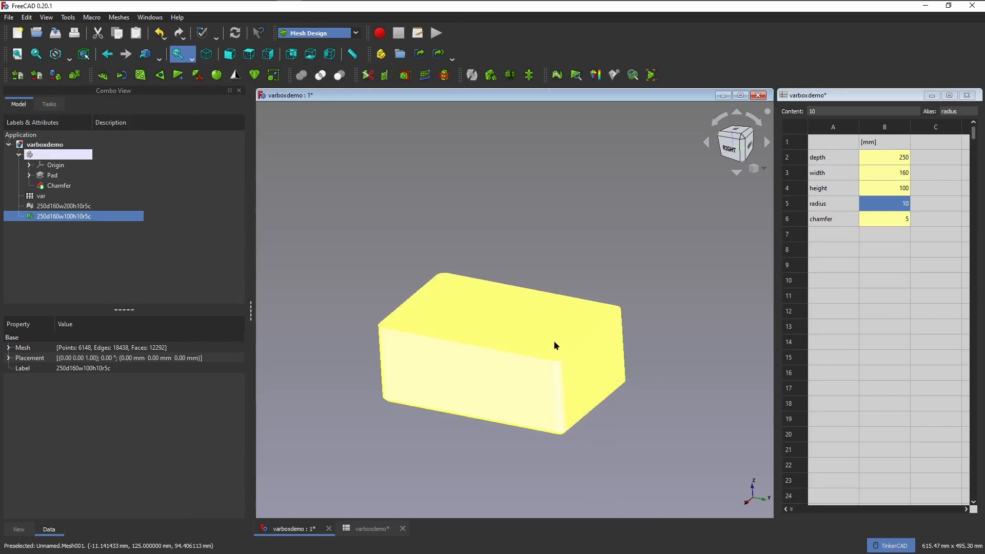
{"action": "left_click", "coordinate": [61, 235]}
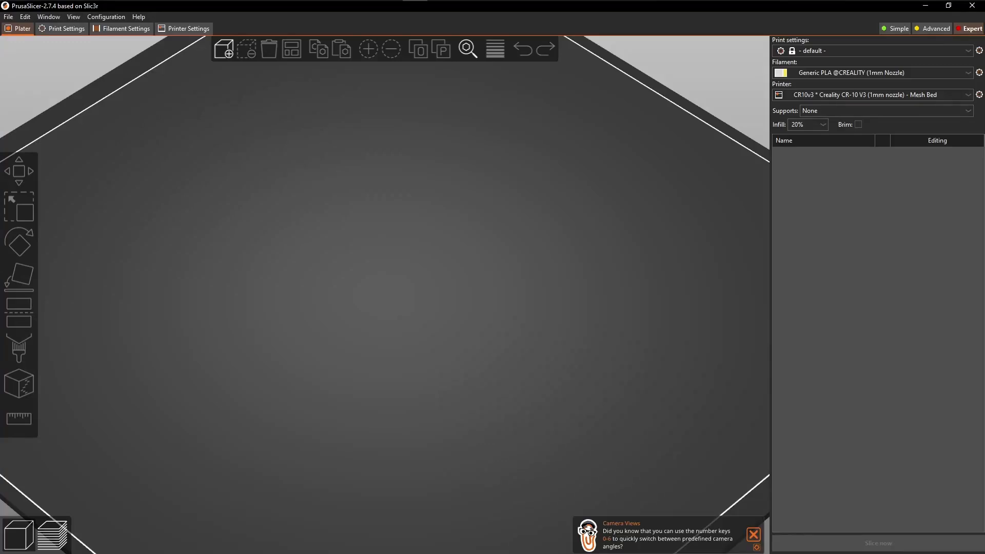
Switch to PrusaSlicer, load 250d160w100h10r5c.stl onto the build plate and inspect the box's chamfered underside.
{"action": "left_click_drag", "start_coordinate": [454, 254], "coordinate": [383, 257]}
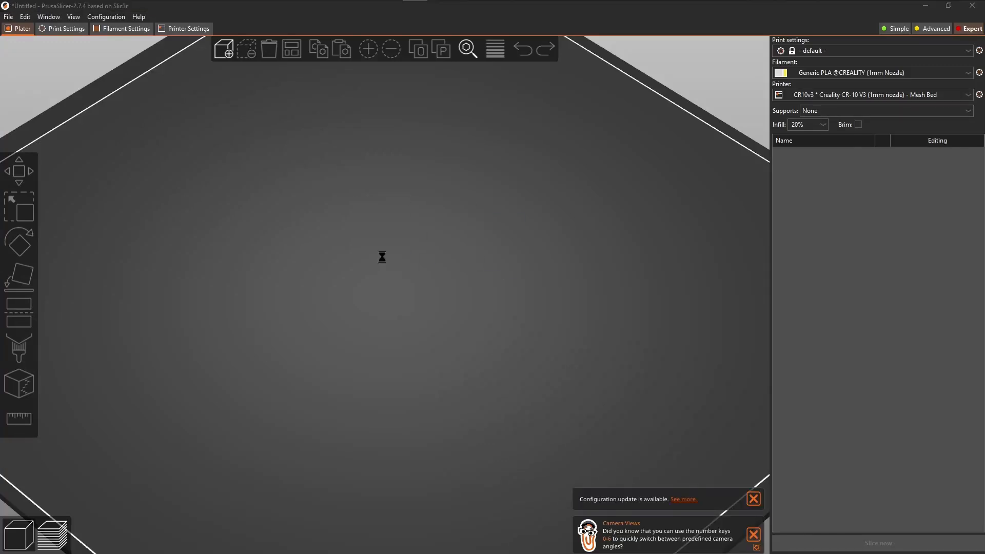
{"action": "scroll", "coordinate": [492, 383], "scroll_direction": "down", "scroll_amount": 10}
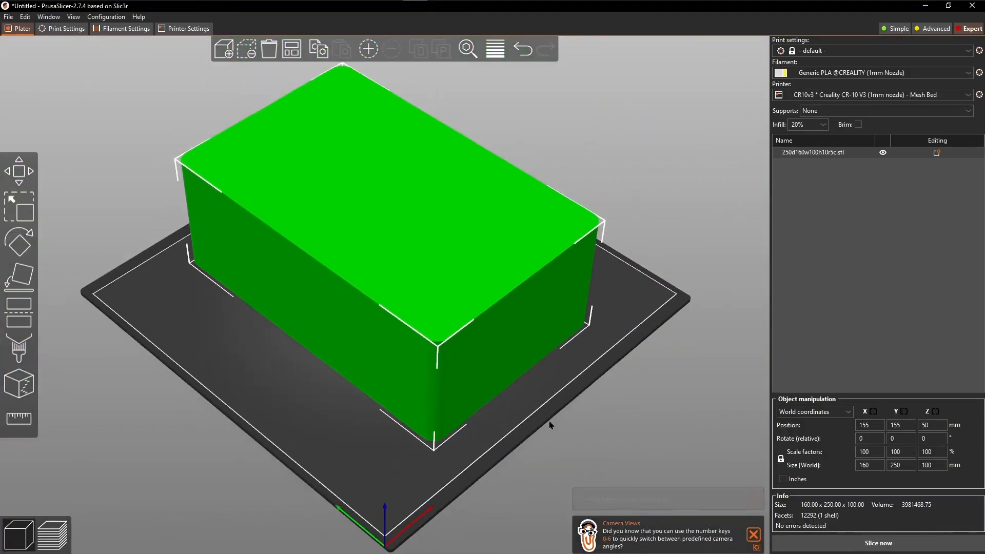
{"action": "left_click_drag", "start_coordinate": [548, 406], "coordinate": [548, 363]}
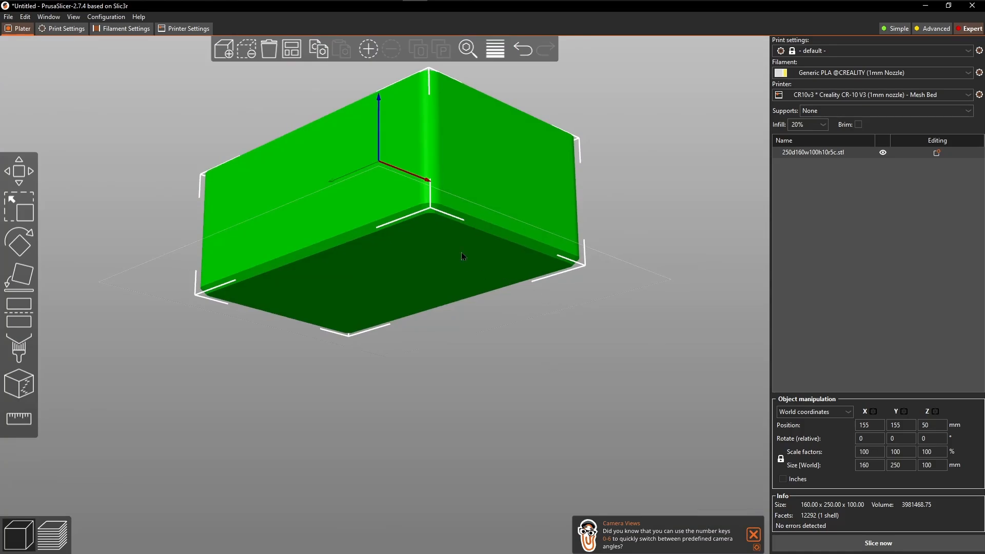
Dismiss the Camera Views hint and return the box to the isometric view.
{"action": "left_click_drag", "start_coordinate": [326, 249], "coordinate": [635, 479]}
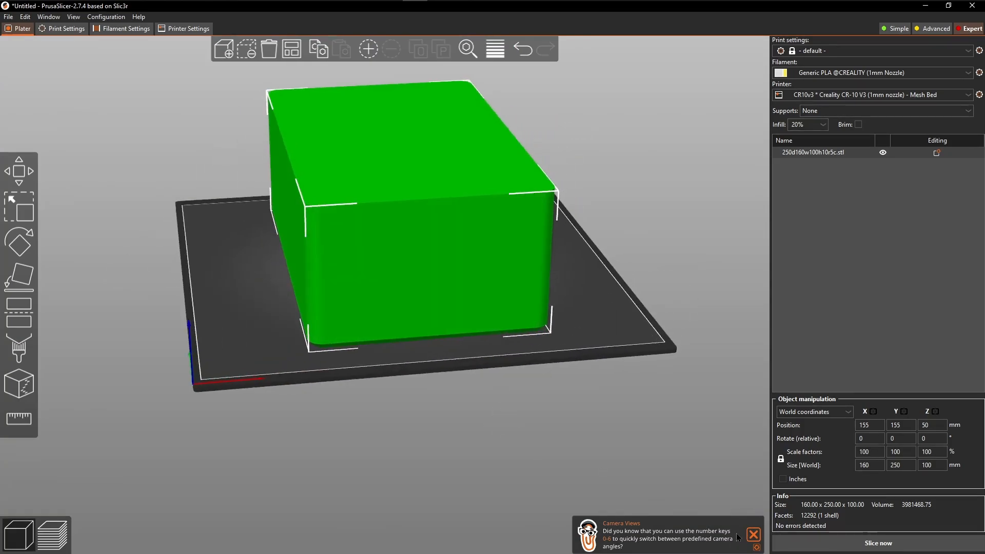
{"action": "left_click", "coordinate": [754, 535]}
{"action": "key", "text": "0"}
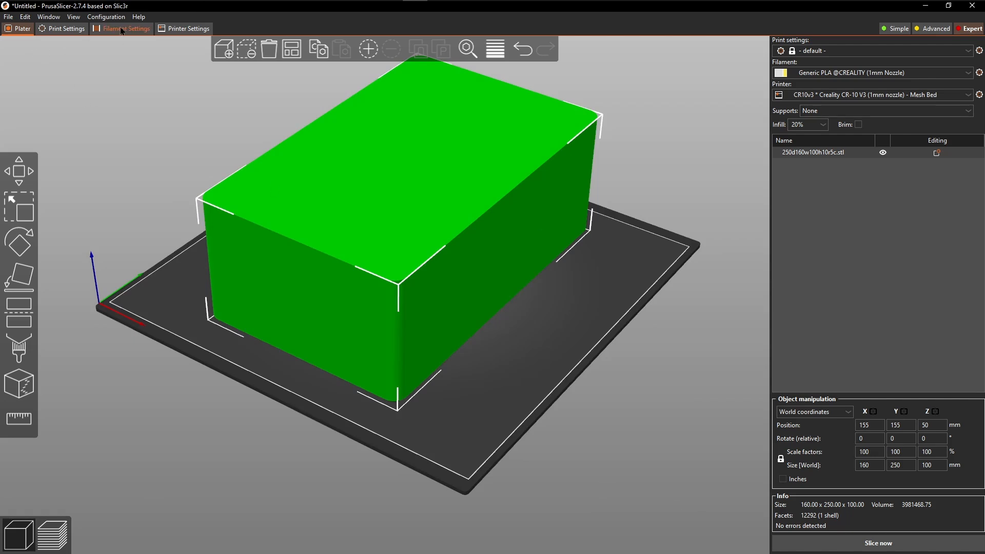
Search the print settings for "vase", enable Spiral vase and accept the adjustments it requires.
{"action": "left_click", "coordinate": [64, 29]}
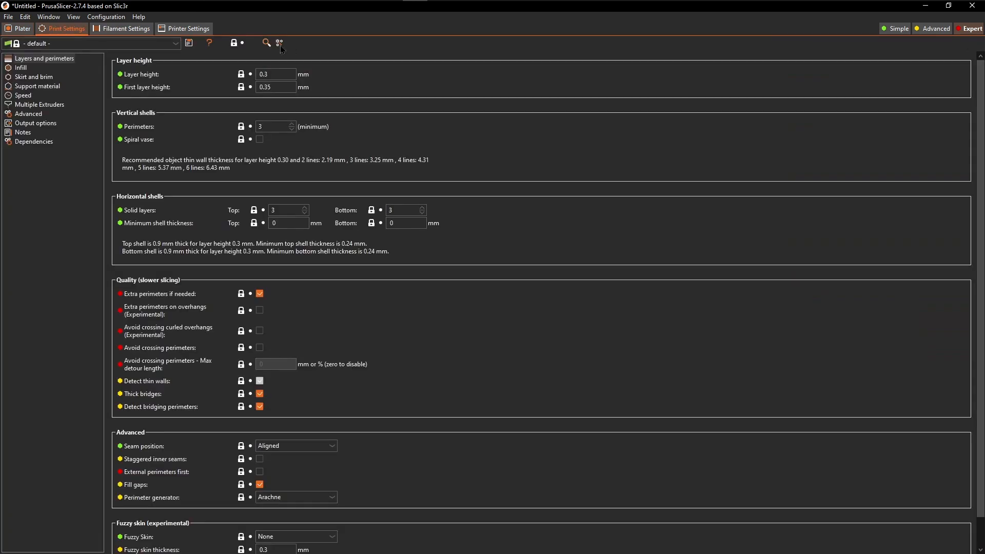
{"action": "left_click", "coordinate": [267, 43]}
{"action": "type", "text": "vase"}
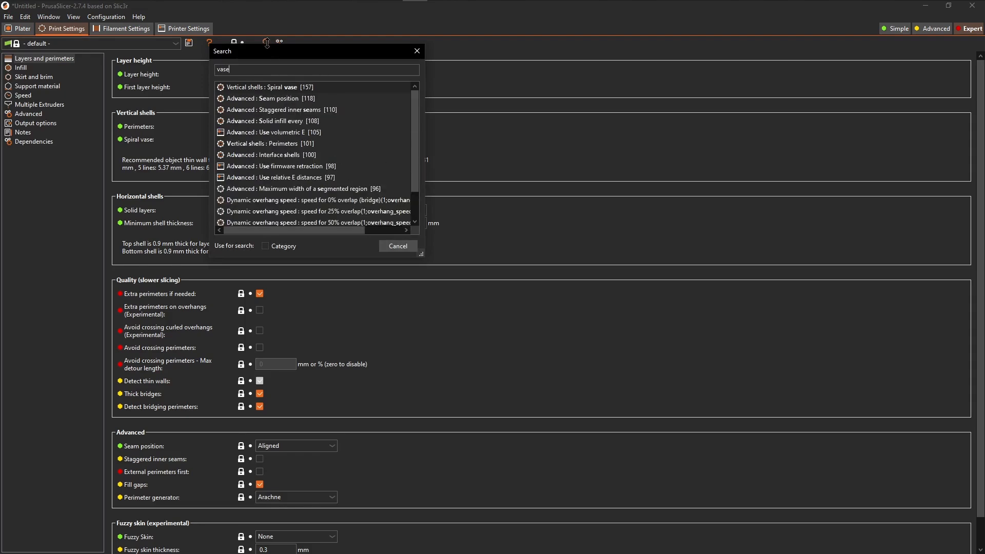
{"action": "left_click", "coordinate": [261, 87]}
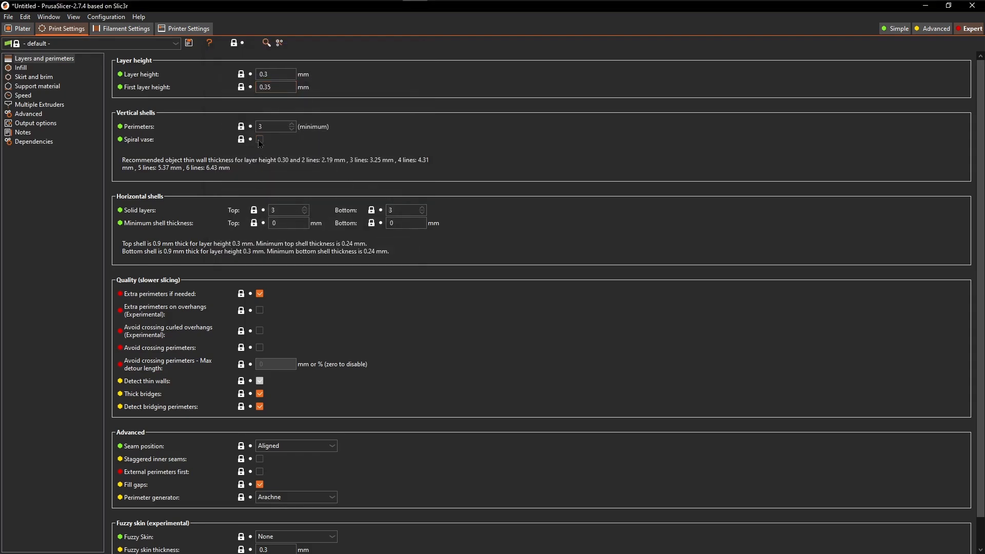
{"action": "left_click", "coordinate": [260, 139]}
{"action": "left_click", "coordinate": [534, 362]}
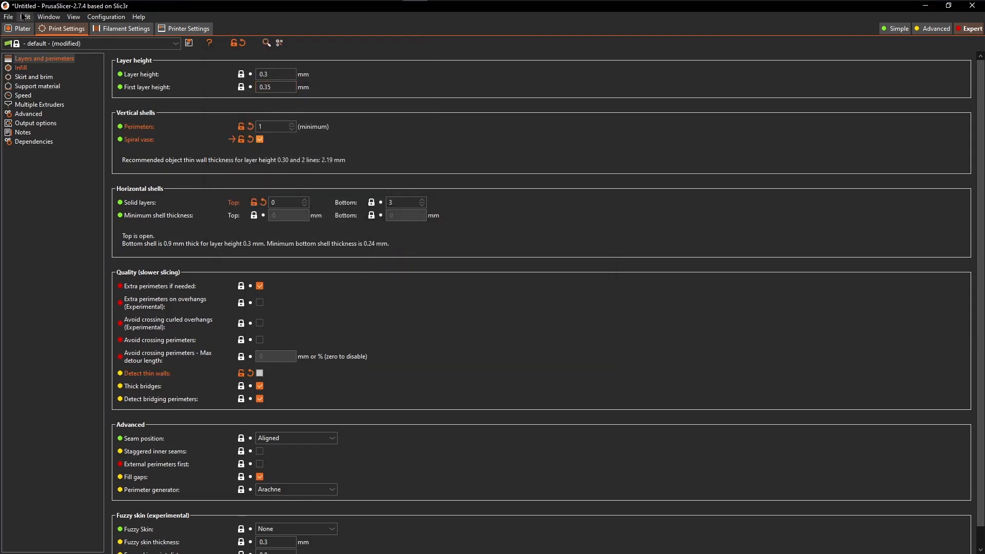
Slice the box on the build plate and inspect its toolpath preview from different sides.
{"action": "left_click", "coordinate": [24, 30]}
{"action": "left_click", "coordinate": [873, 539]}
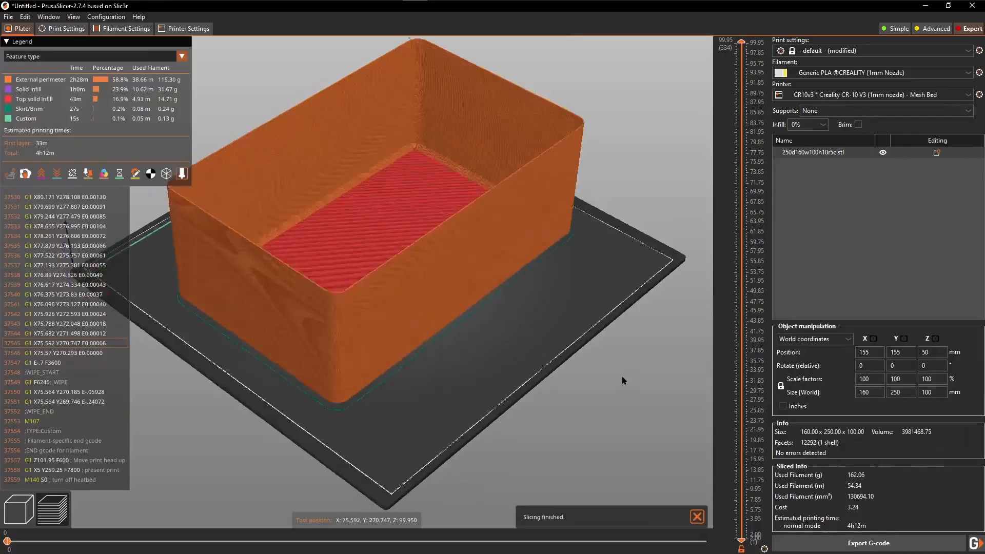
{"action": "left_click_drag", "start_coordinate": [623, 378], "coordinate": [679, 377]}
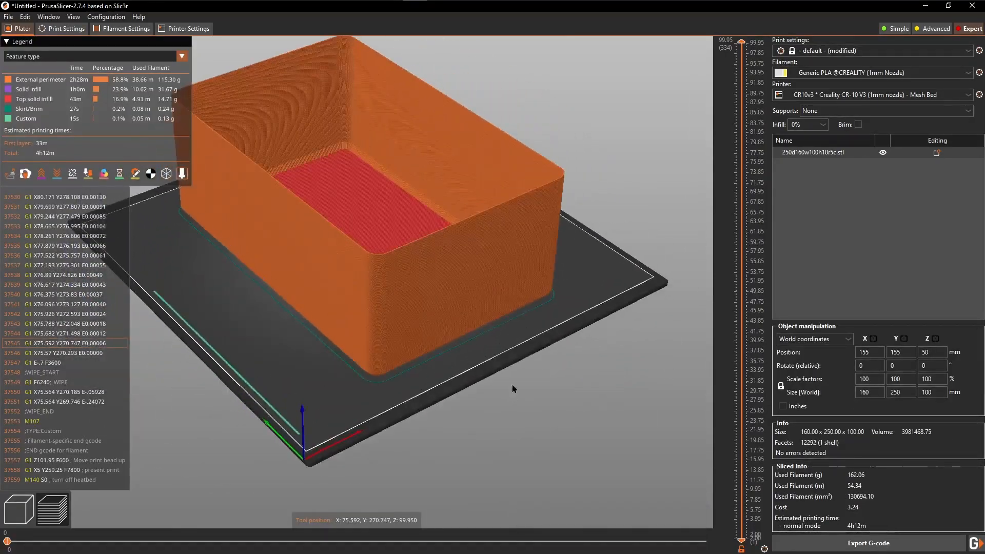
{"action": "left_click_drag", "start_coordinate": [514, 389], "coordinate": [530, 430]}
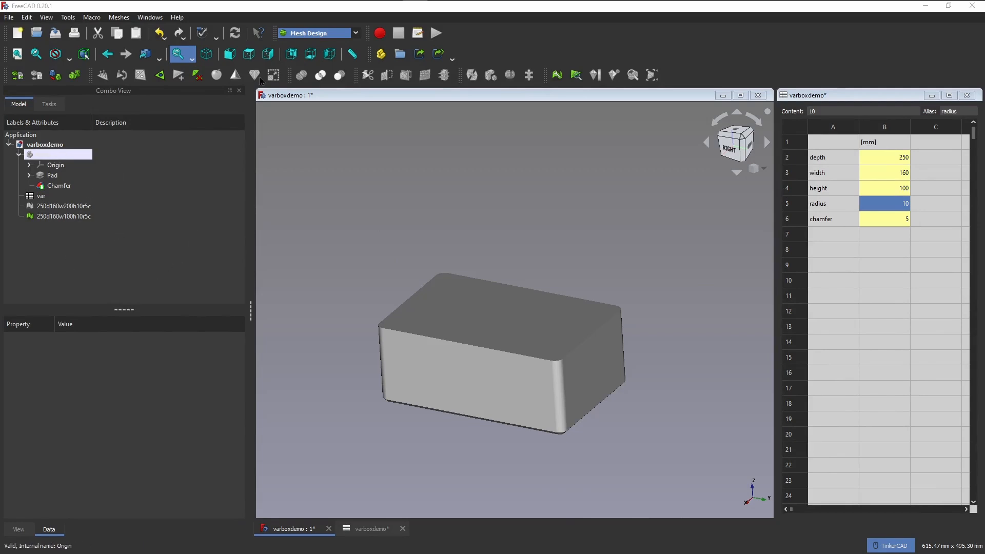
Switch to FreeCAD and change to the Part Design workbench, followed by the Spreadsheet workbench with the model tree shown.
{"action": "left_click", "coordinate": [356, 35]}
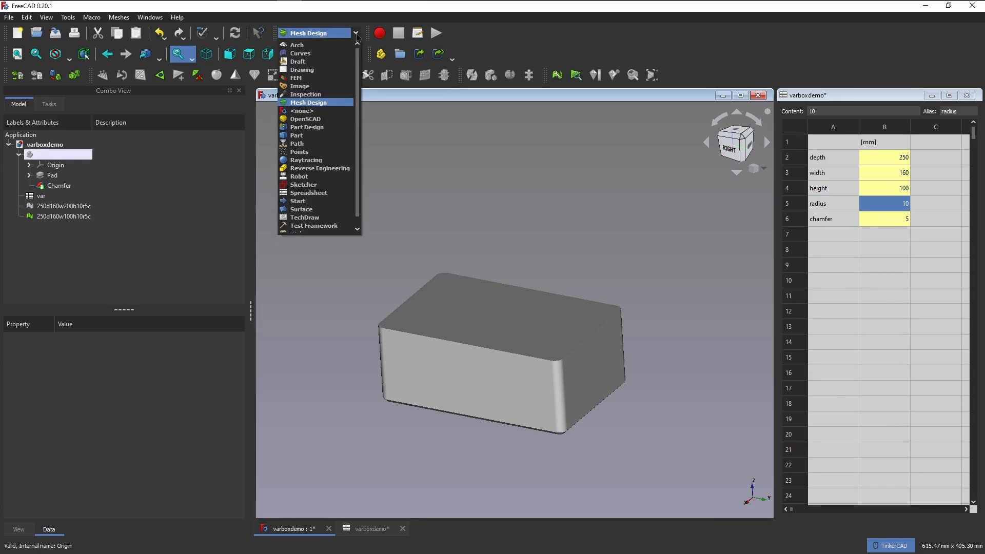
{"action": "left_click", "coordinate": [334, 128]}
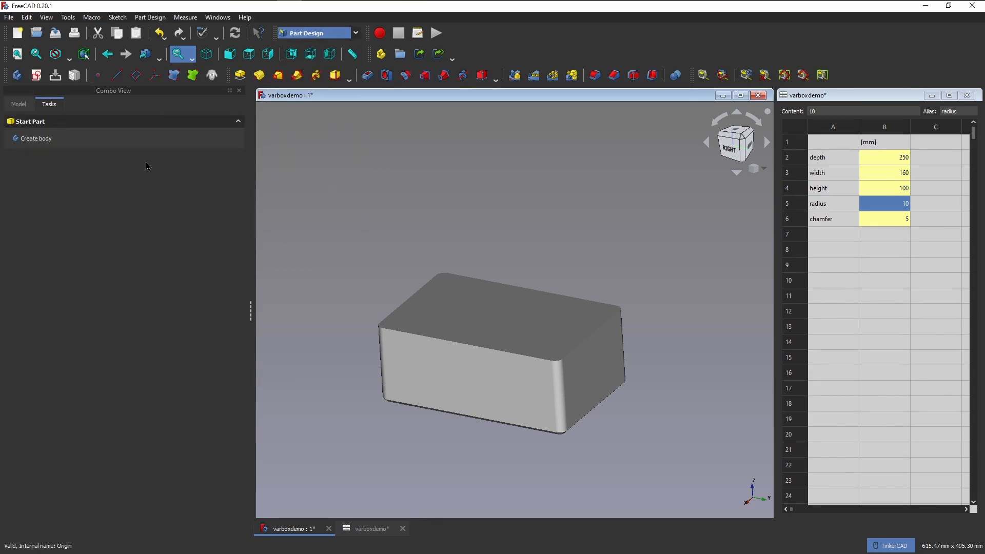
{"action": "left_click", "coordinate": [356, 34]}
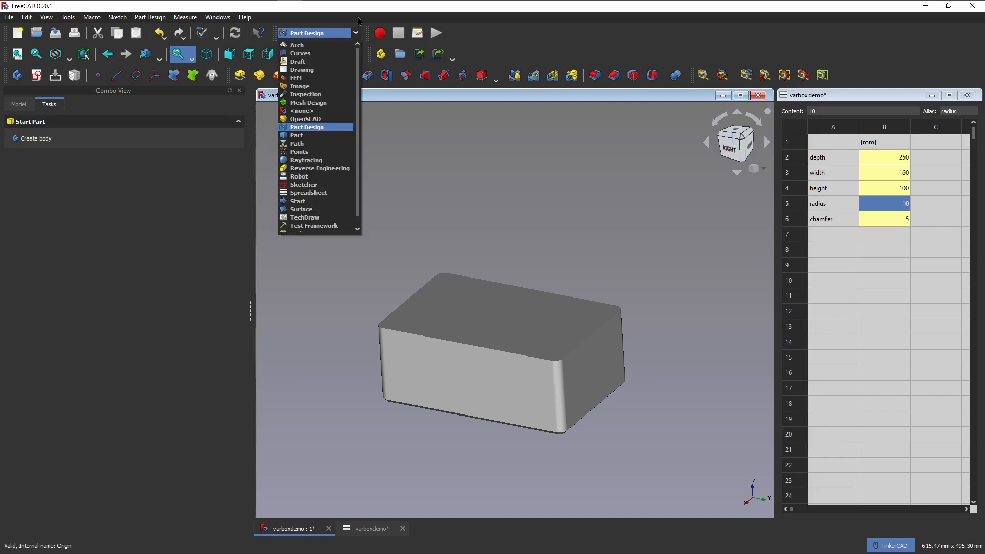
{"action": "left_click", "coordinate": [317, 194]}
{"action": "left_click", "coordinate": [23, 108]}
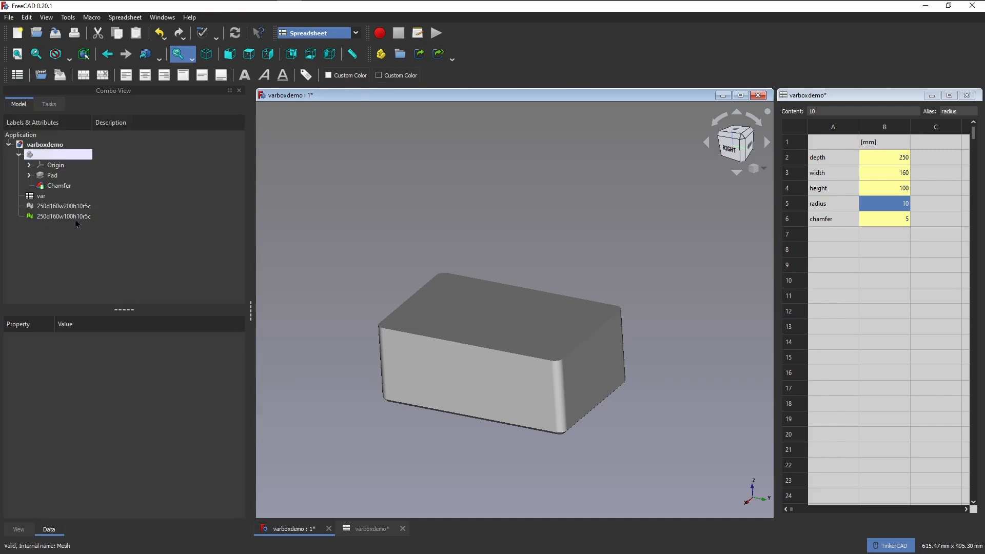
Return to the Part Design workbench and select the Body in the model tree.
{"action": "left_click", "coordinate": [356, 33]}
{"action": "left_click", "coordinate": [332, 130]}
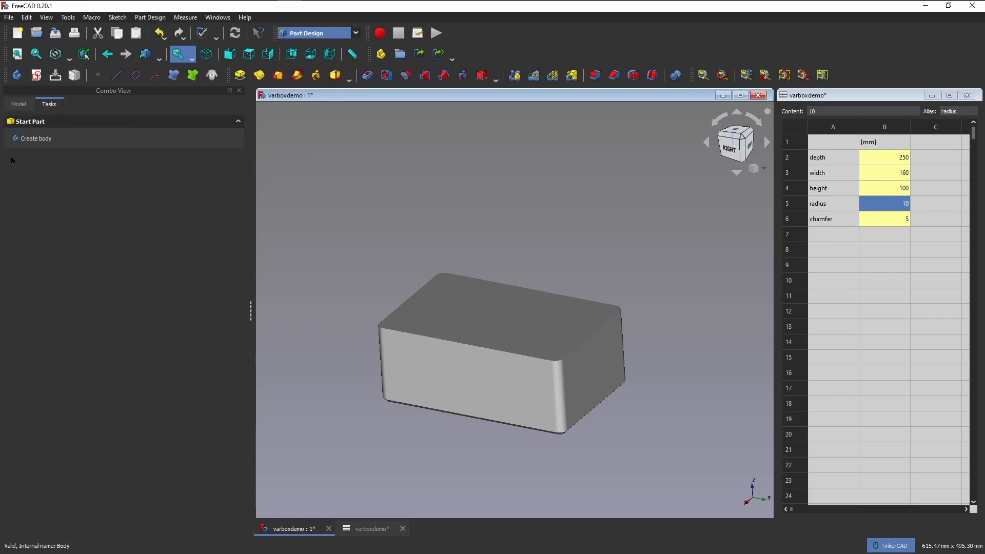
{"action": "left_click", "coordinate": [19, 103]}
{"action": "left_click", "coordinate": [41, 157]}
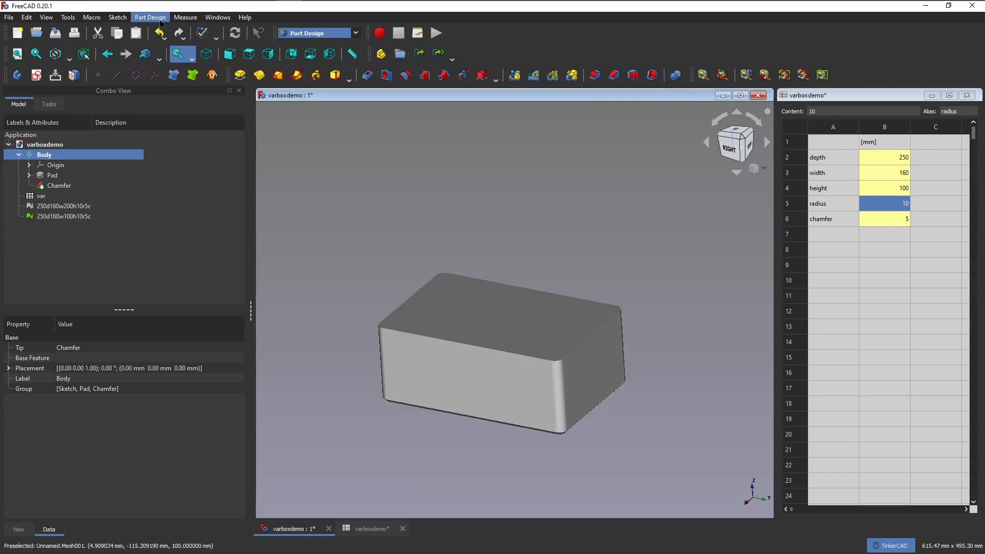
Activate the Mesh Design workbench and select the 250d160w100h10r5c mesh.
{"action": "left_click", "coordinate": [318, 33]}
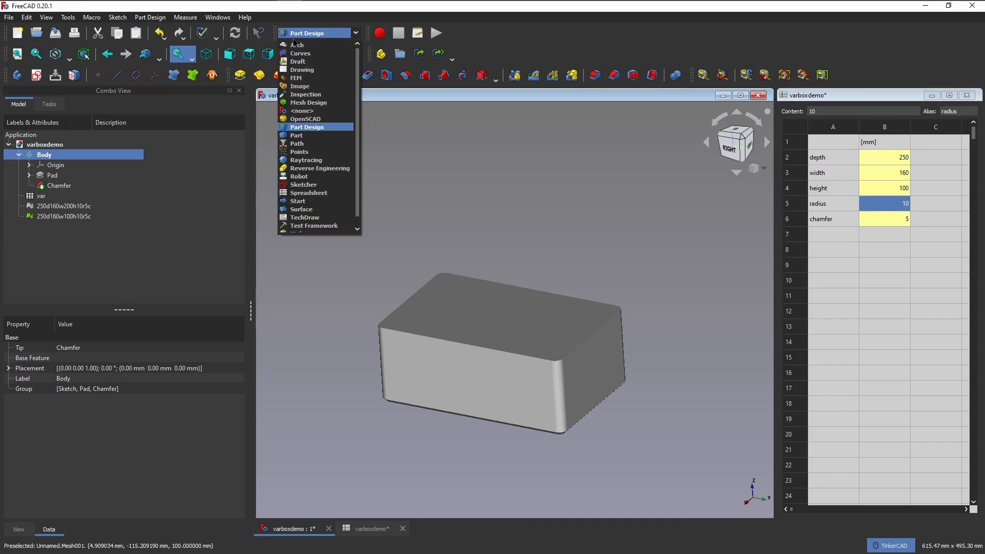
{"action": "left_click", "coordinate": [308, 99]}
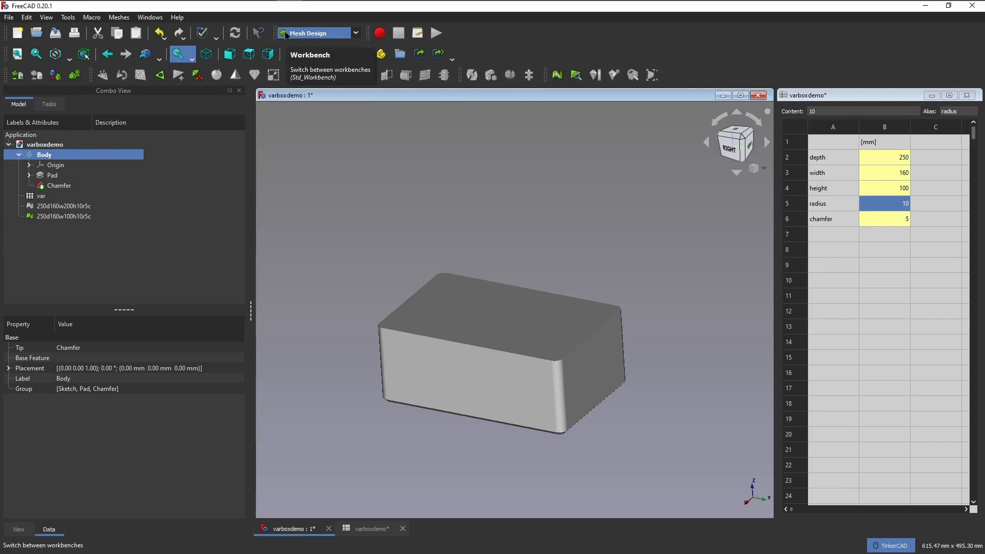
{"action": "left_click", "coordinate": [50, 218]}
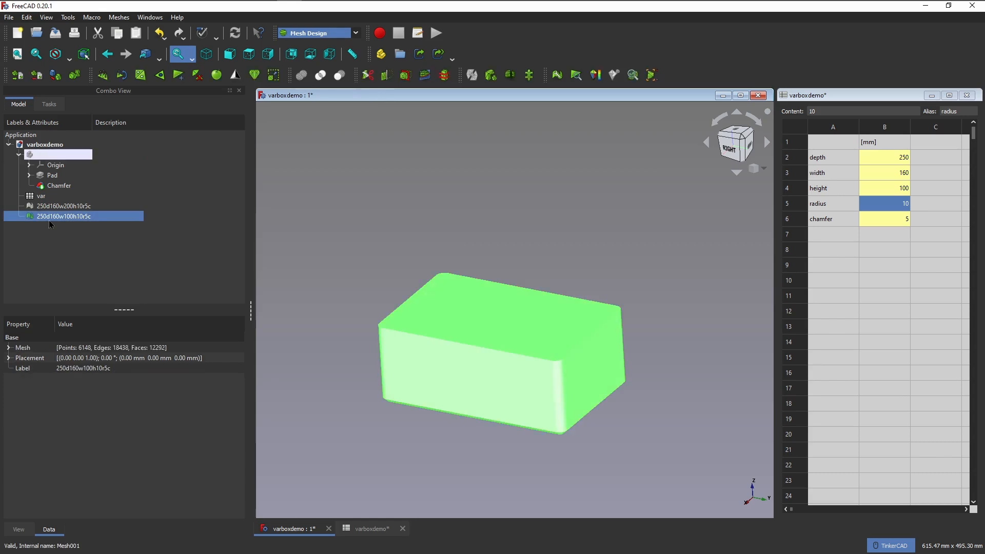